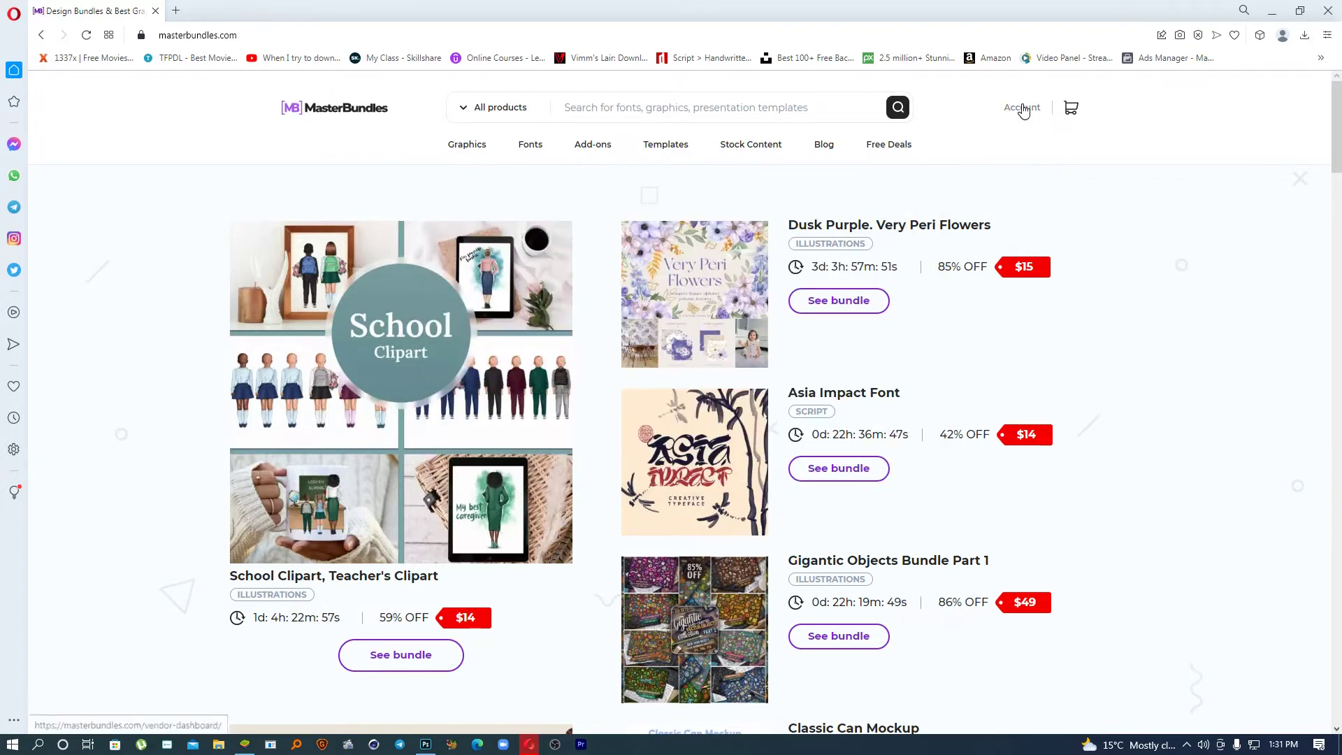
# Step: Open the account's vendor dashboard and look over the submitted product
pyautogui.click(1023, 110)
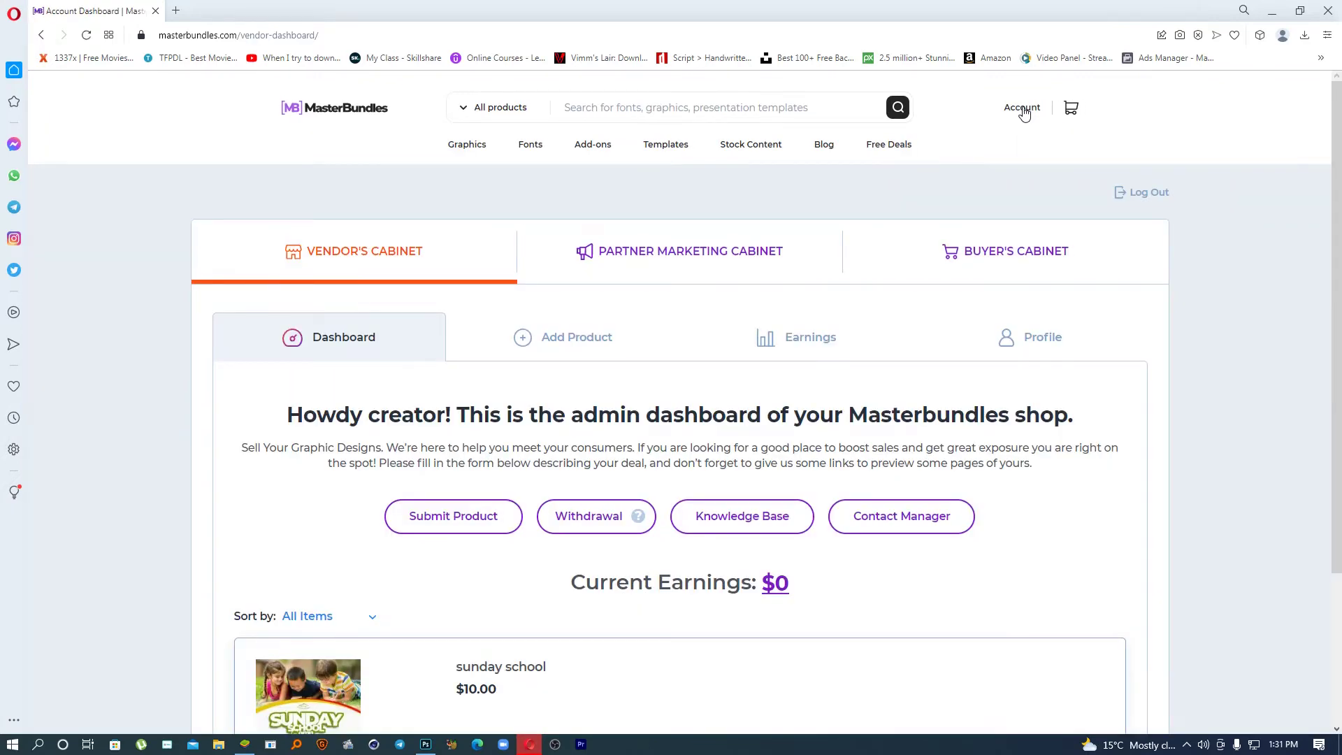
pyautogui.scroll(-3, 568, 315)
pyautogui.scroll(3, 531, 294)
pyautogui.scroll(-3, 479, 300)
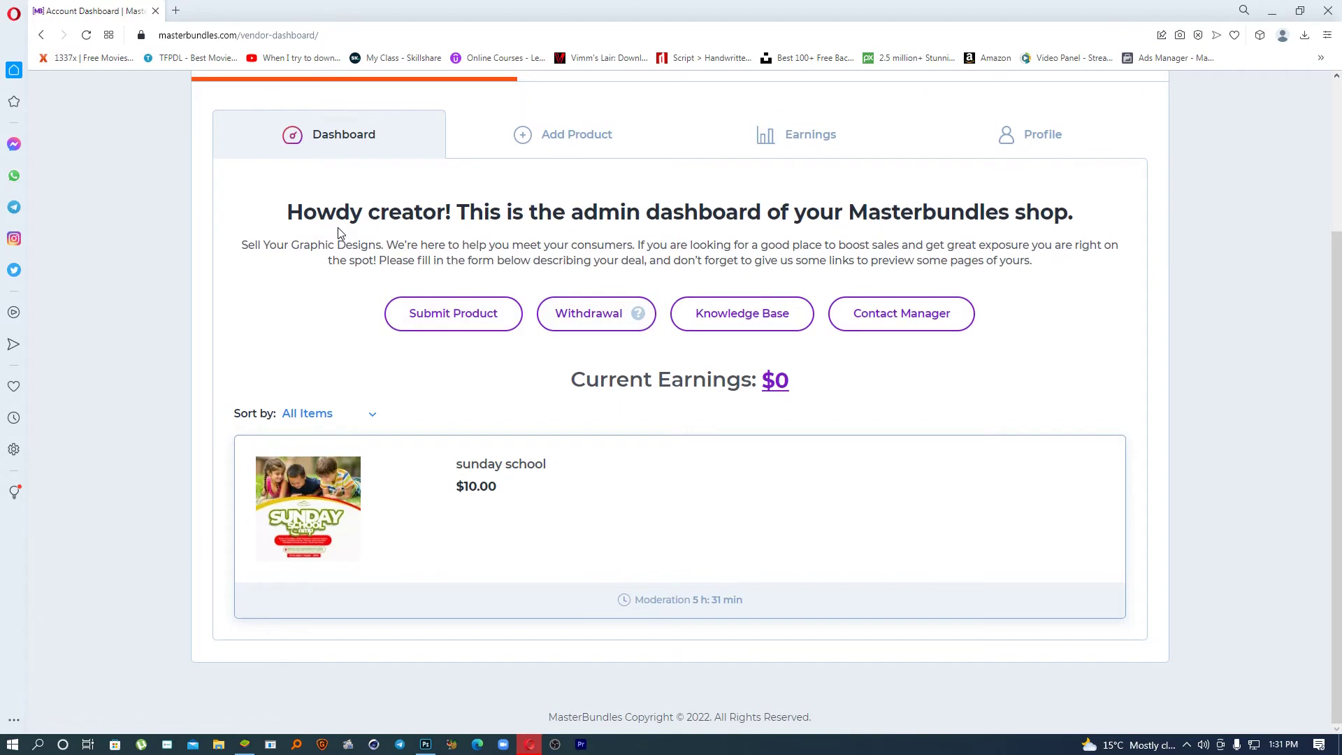
pyautogui.scroll(3, 563, 280)
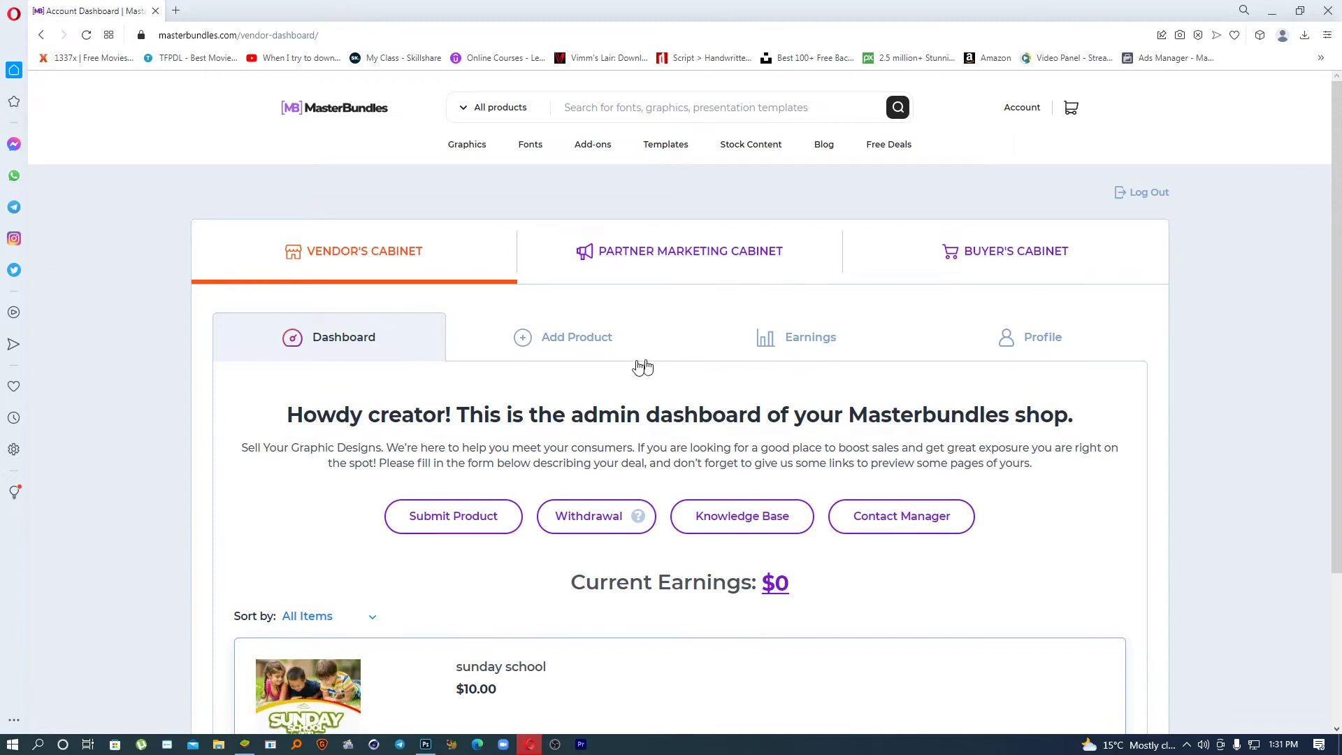
pyautogui.scroll(-2, 595, 341)
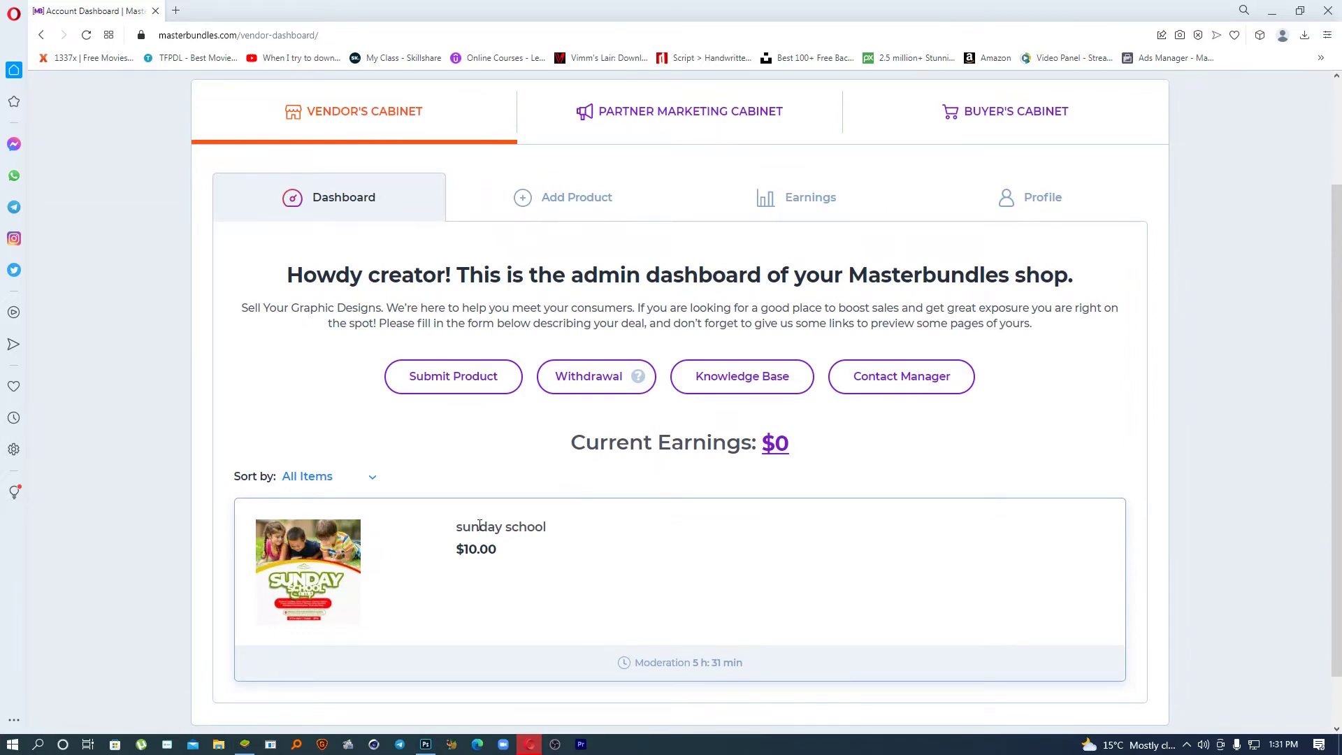
pyautogui.scroll(2, 482, 521)
# Step: Open the page for adding a new product and go through its introduction down to the submission form
pyautogui.click(563, 337)
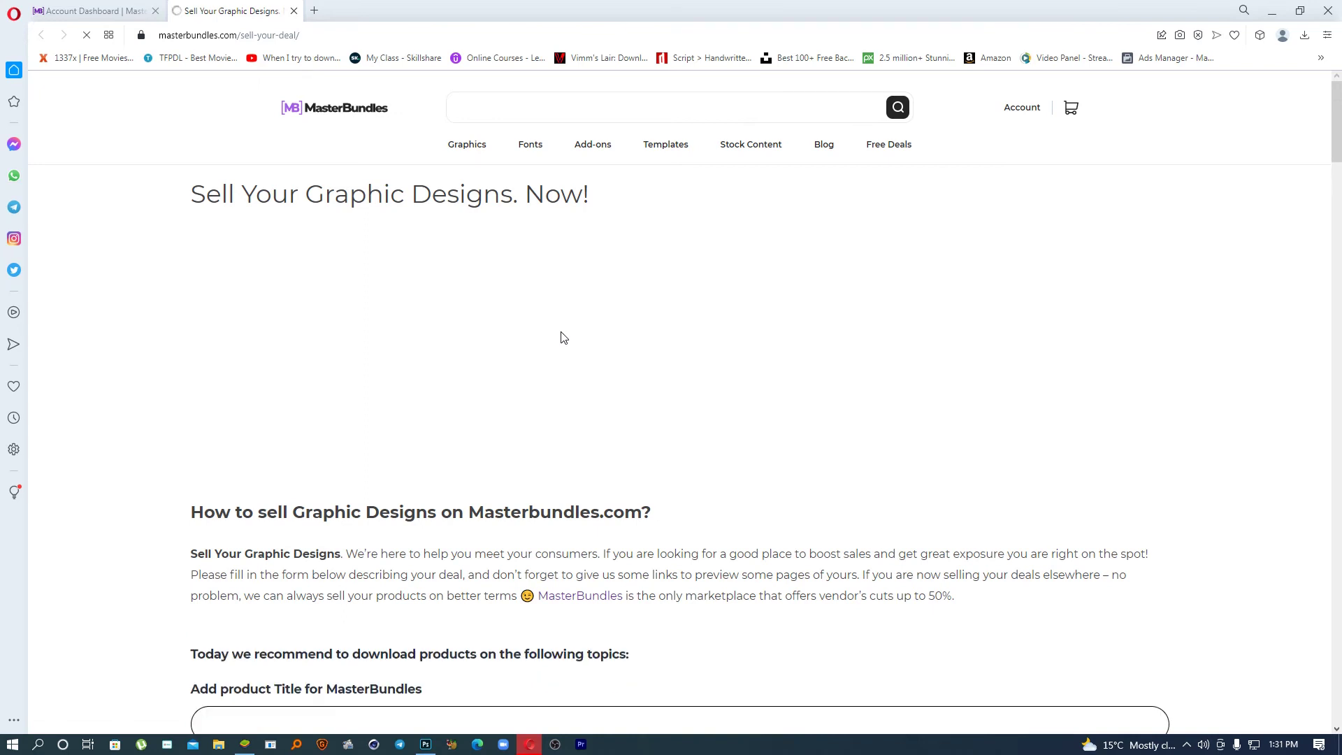
pyautogui.click(103, 11)
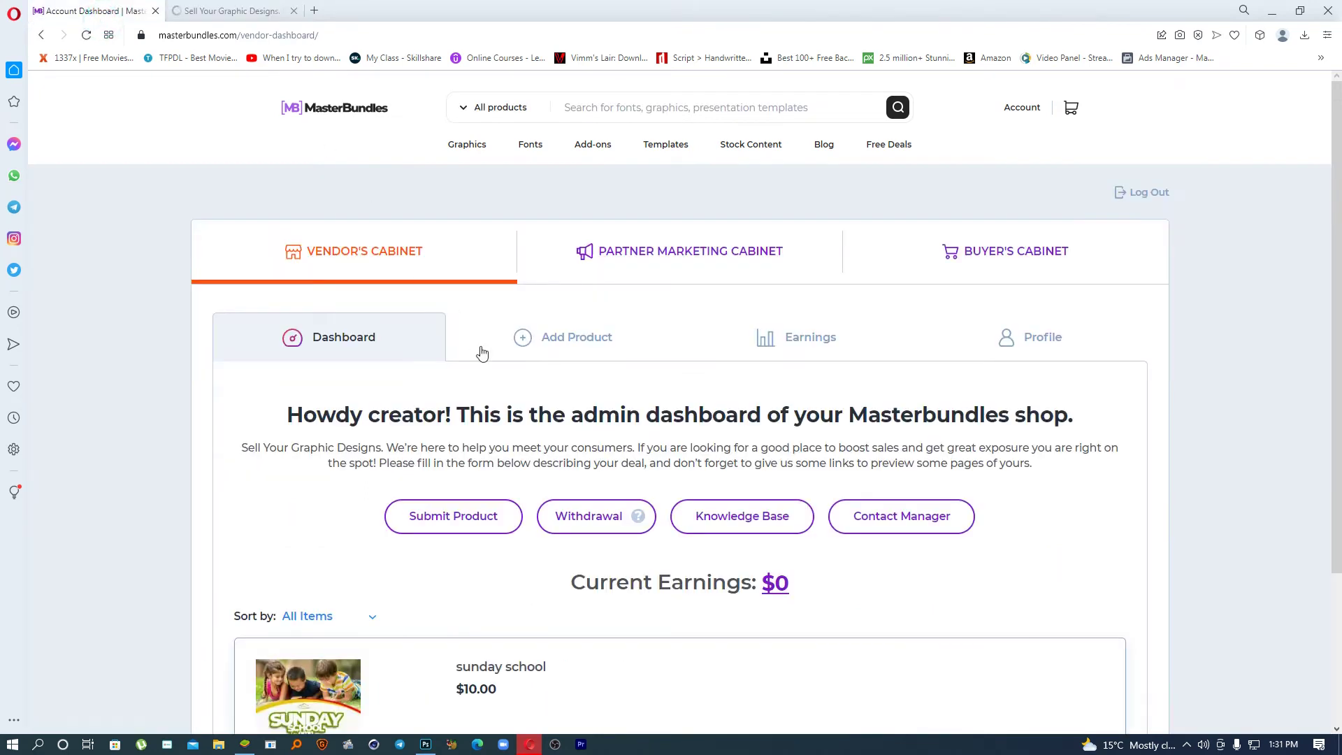
pyautogui.click(217, 12)
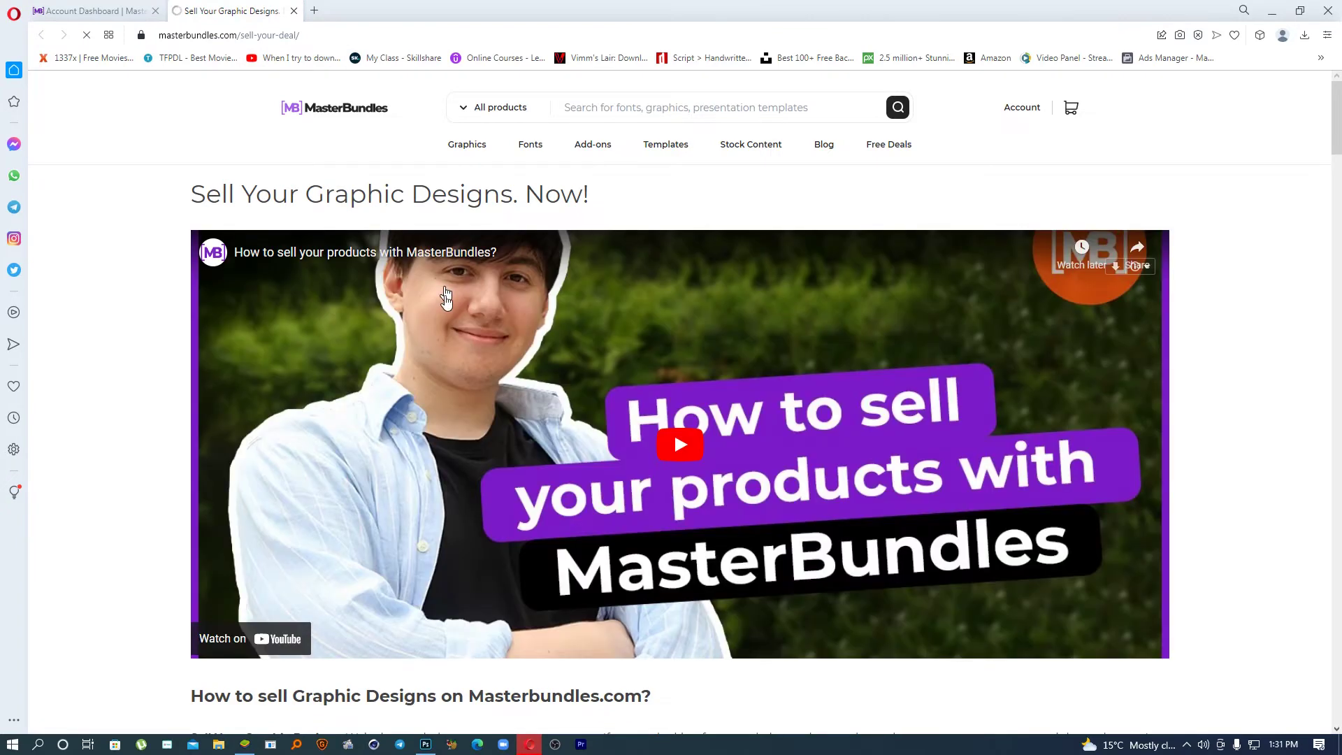
pyautogui.scroll(-1, 447, 307)
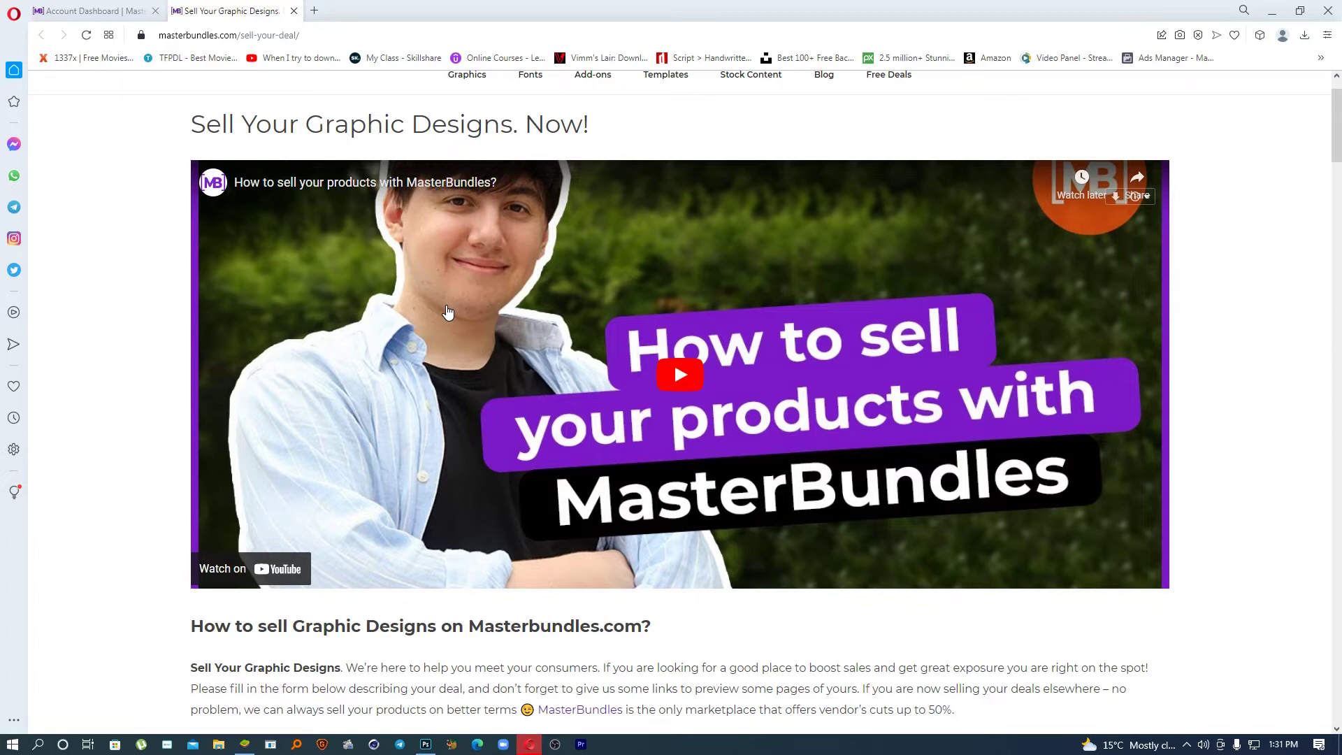
pyautogui.scroll(-1, 443, 420)
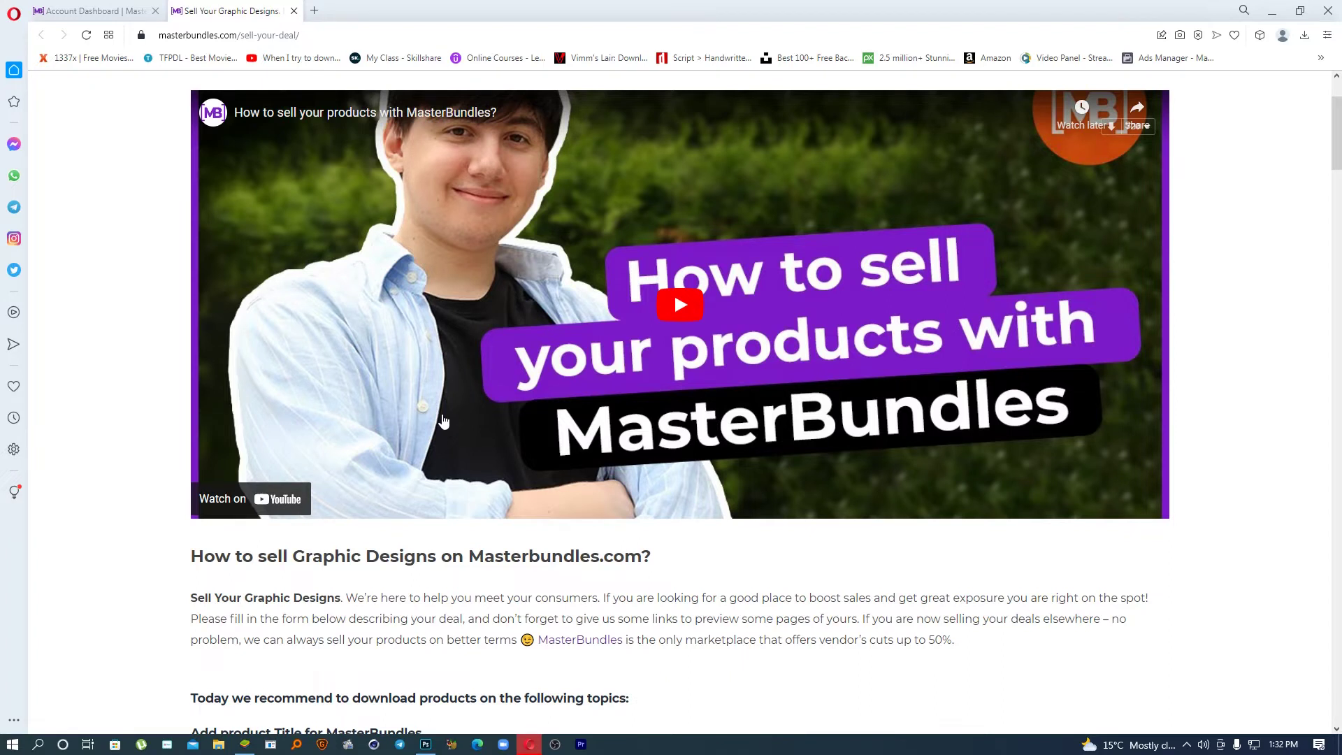
pyautogui.scroll(-2, 503, 470)
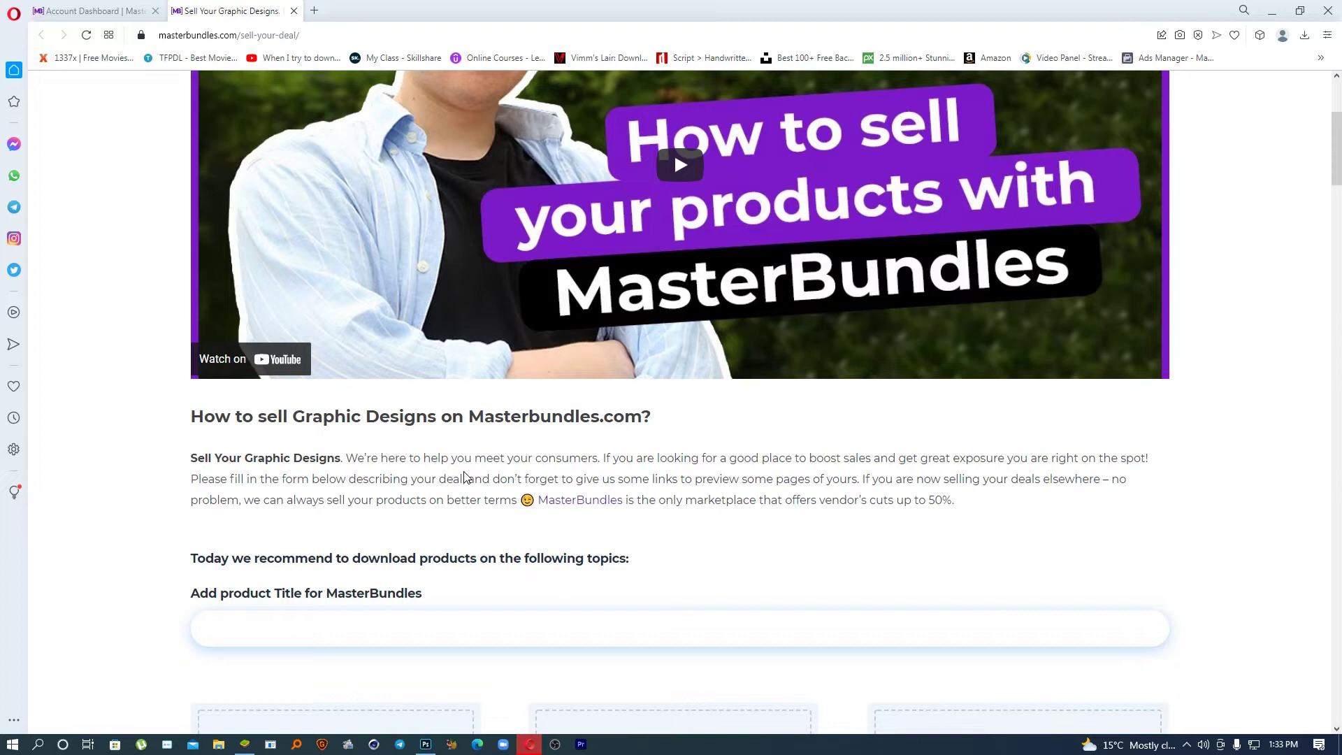
pyautogui.scroll(-5, 465, 476)
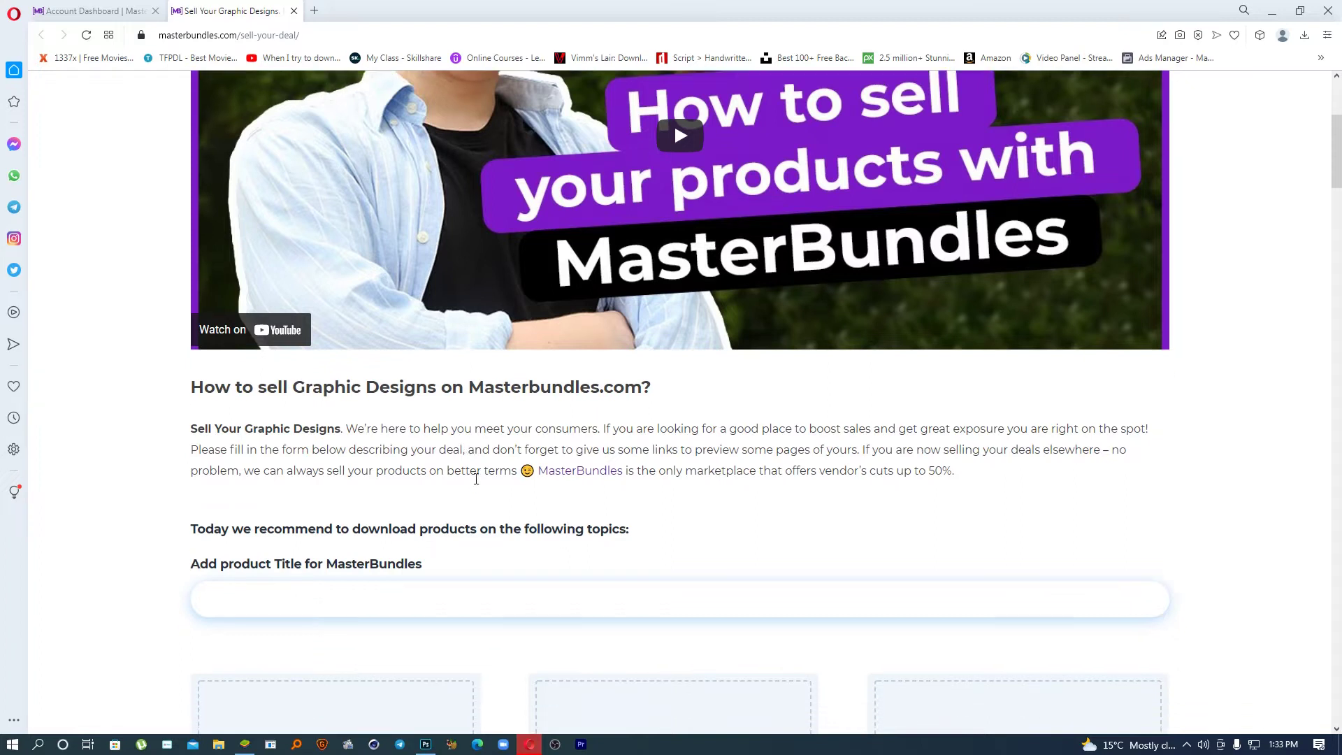
# Step: Enter "Church Sunday School Flyer Template" as the product title
pyautogui.click(405, 271)
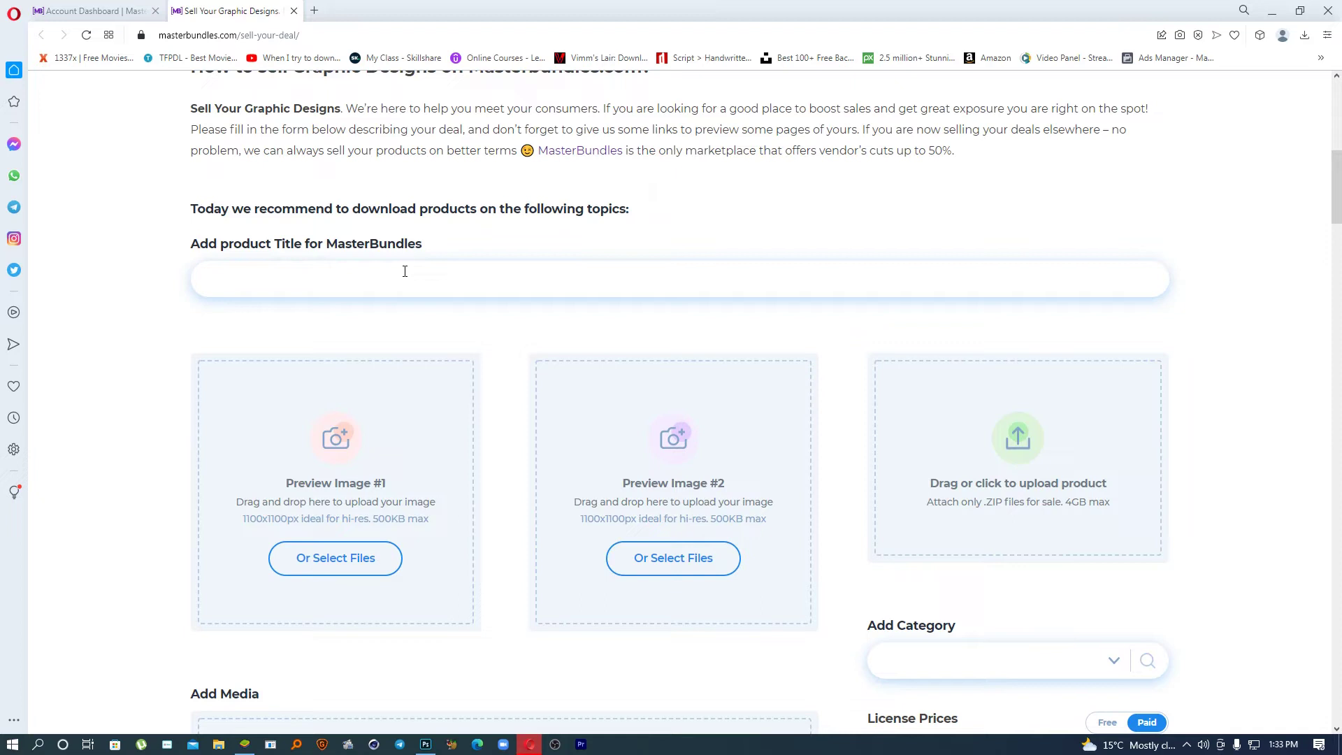
pyautogui.write('Church Sunf')
pyautogui.press('BackSpace')
pyautogui.write('nday')
pyautogui.press('BackSpace')
pyautogui.press('BackSpace')
pyautogui.press('BackSpace')
pyautogui.press('BackSpace')
pyautogui.press('BackSpace')
pyautogui.write('day School Flyers')
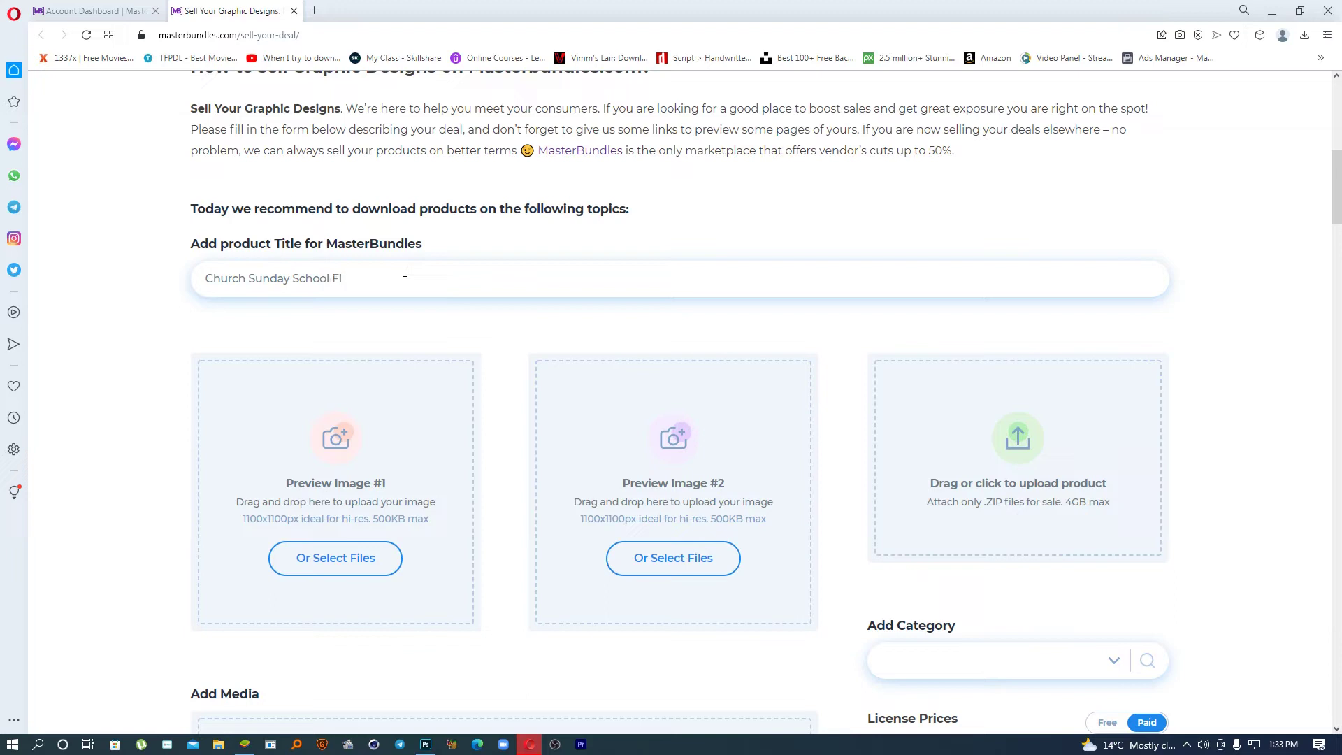
pyautogui.press('BackSpace')
pyautogui.press('BackSpace')
pyautogui.write('Teampl')
pyautogui.press('BackSpace')
pyautogui.press('BackSpace')
pyautogui.press('BackSpace')
pyautogui.press('BackSpace')
pyautogui.write('mpla')
pyautogui.press('BackSpace')
pyautogui.write('ate')
# Step: Upload Untitled-1 as Preview Image #1 and Untitled-1ddddd as Preview Image #2 from New folder on the Desktop
pyautogui.scroll(-2, 479, 344)
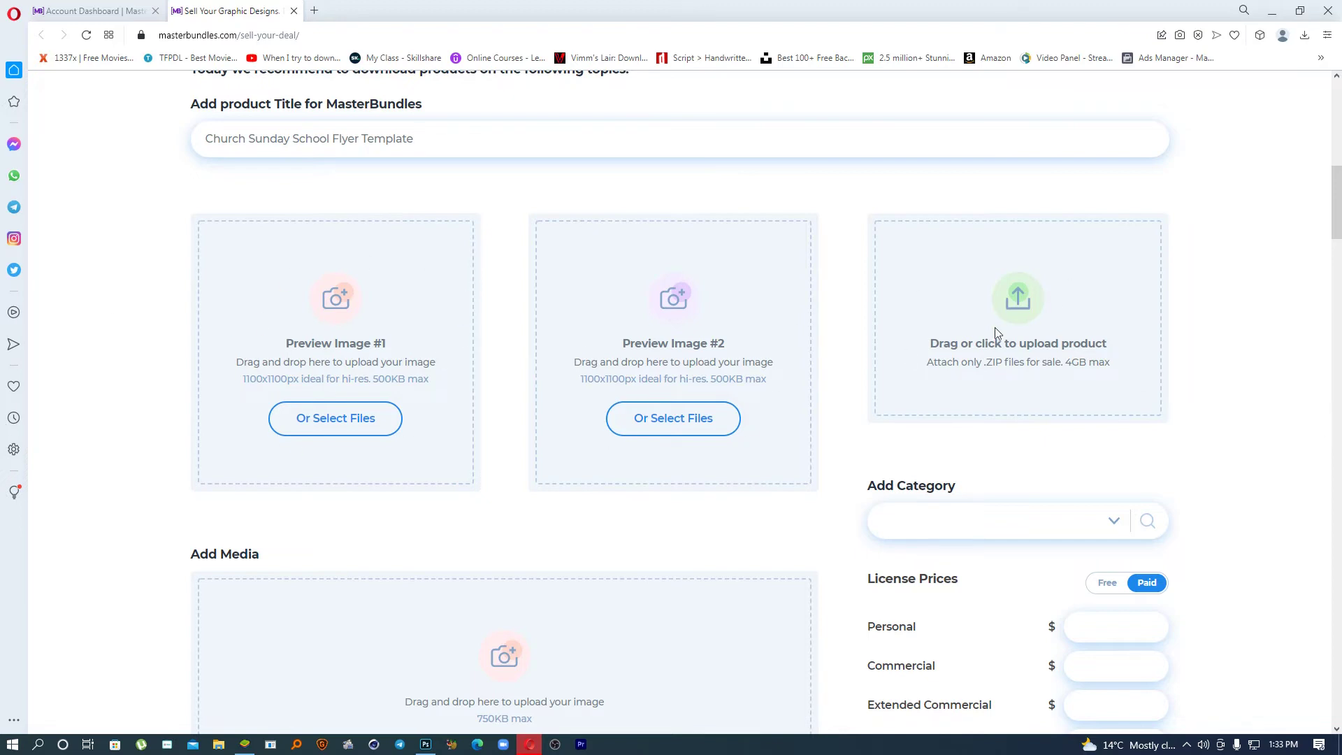
pyautogui.click(343, 419)
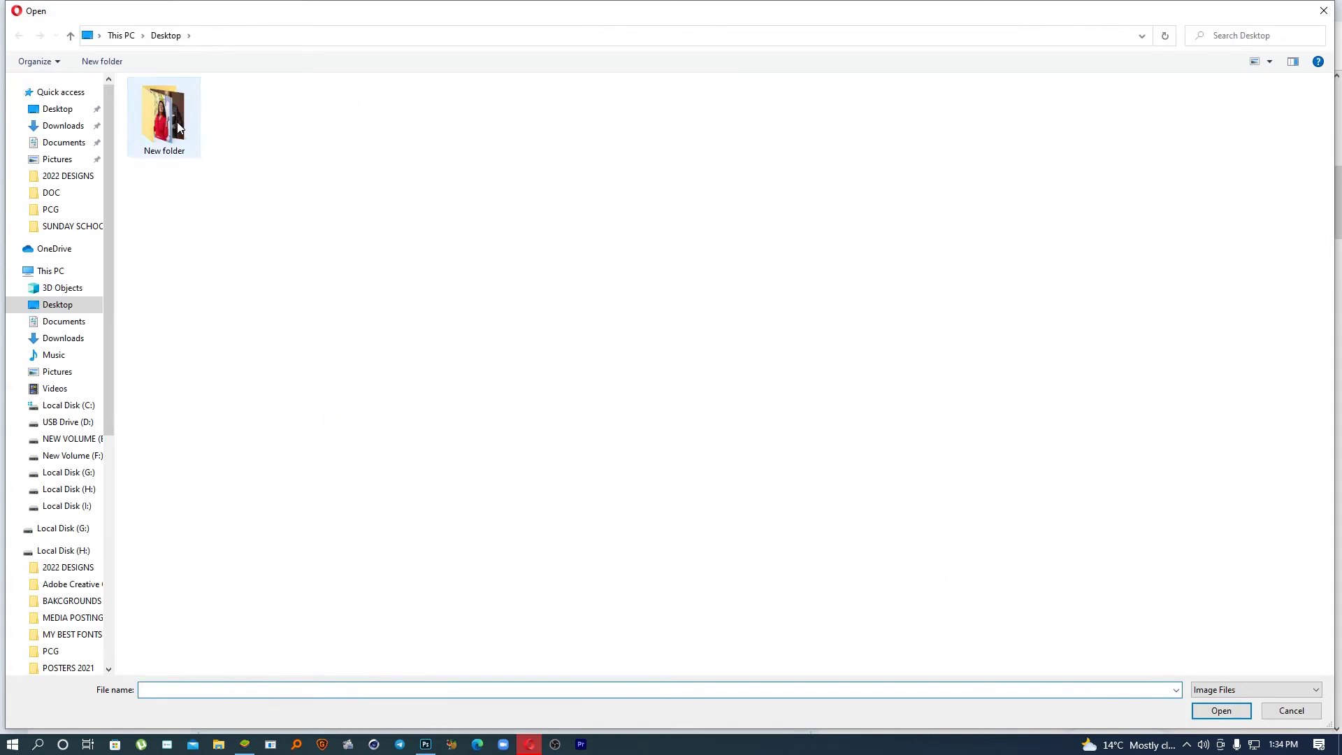
pyautogui.doubleClick(173, 125)
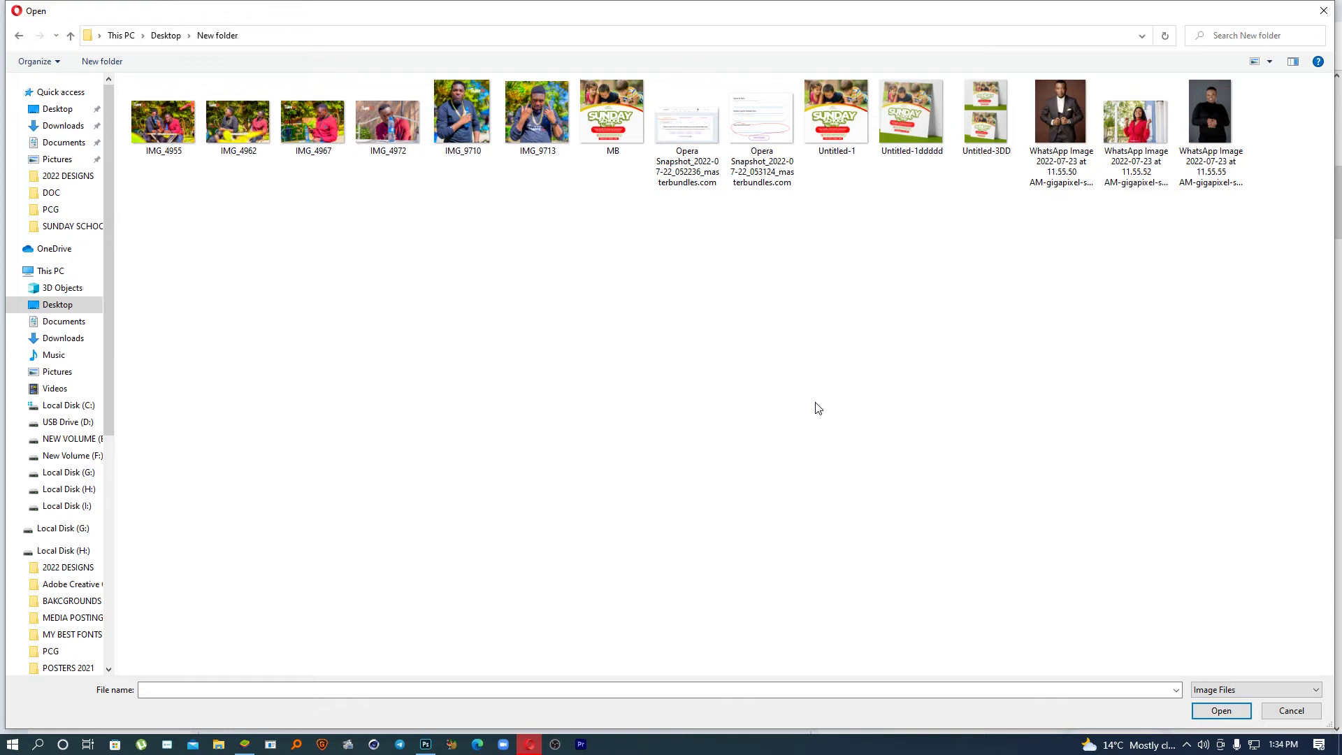
pyautogui.click(832, 123)
pyautogui.doubleClick(831, 124)
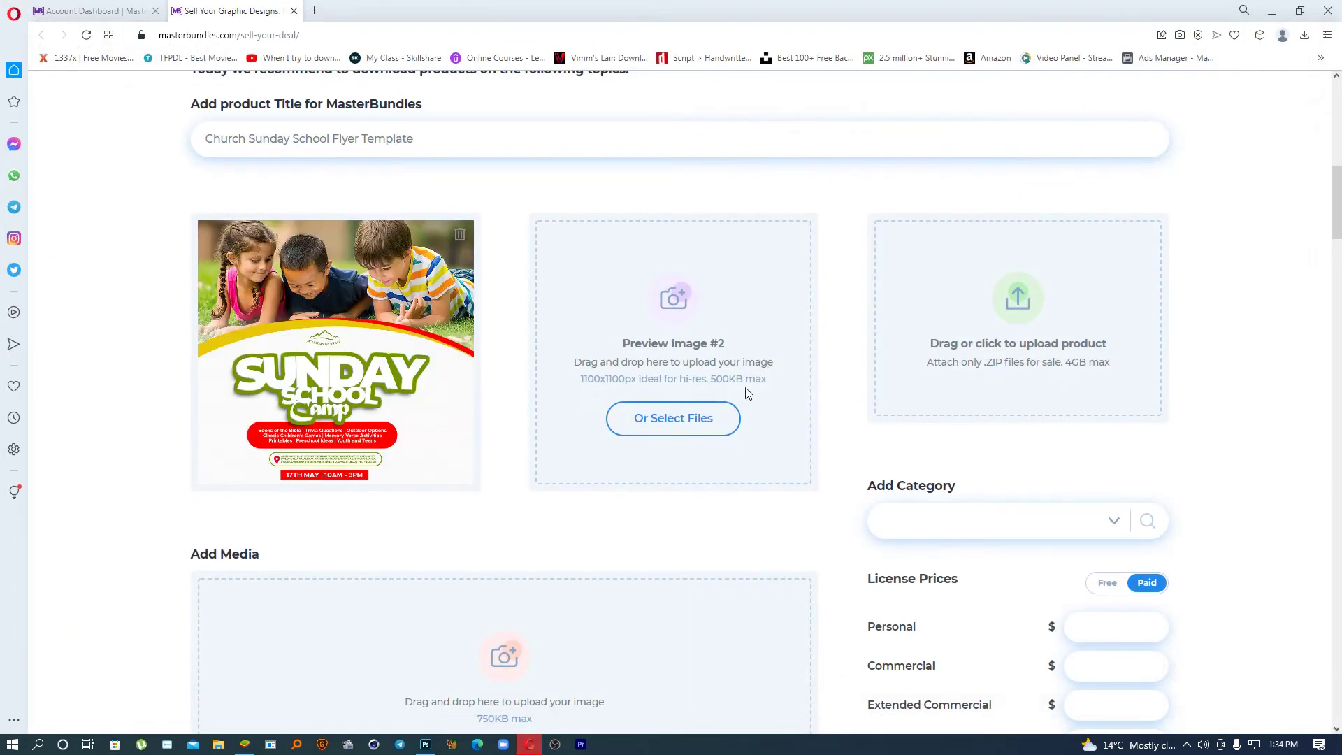
pyautogui.click(689, 417)
pyautogui.doubleClick(912, 114)
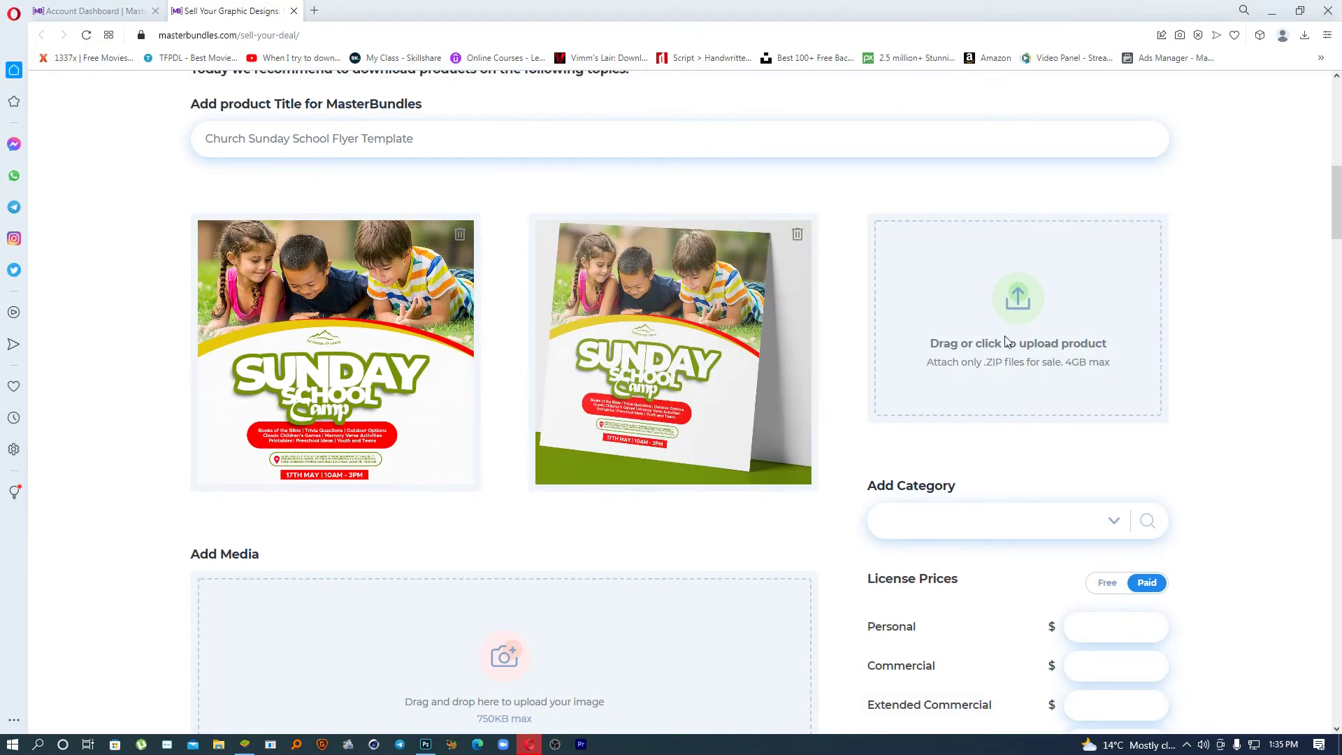
# Step: Upload the SUNDAY SCHOOL FLYER ZIP archive from the SUNDAY SCHOOL FLYER folder in FOR SELL as the product file
pyautogui.click(1020, 319)
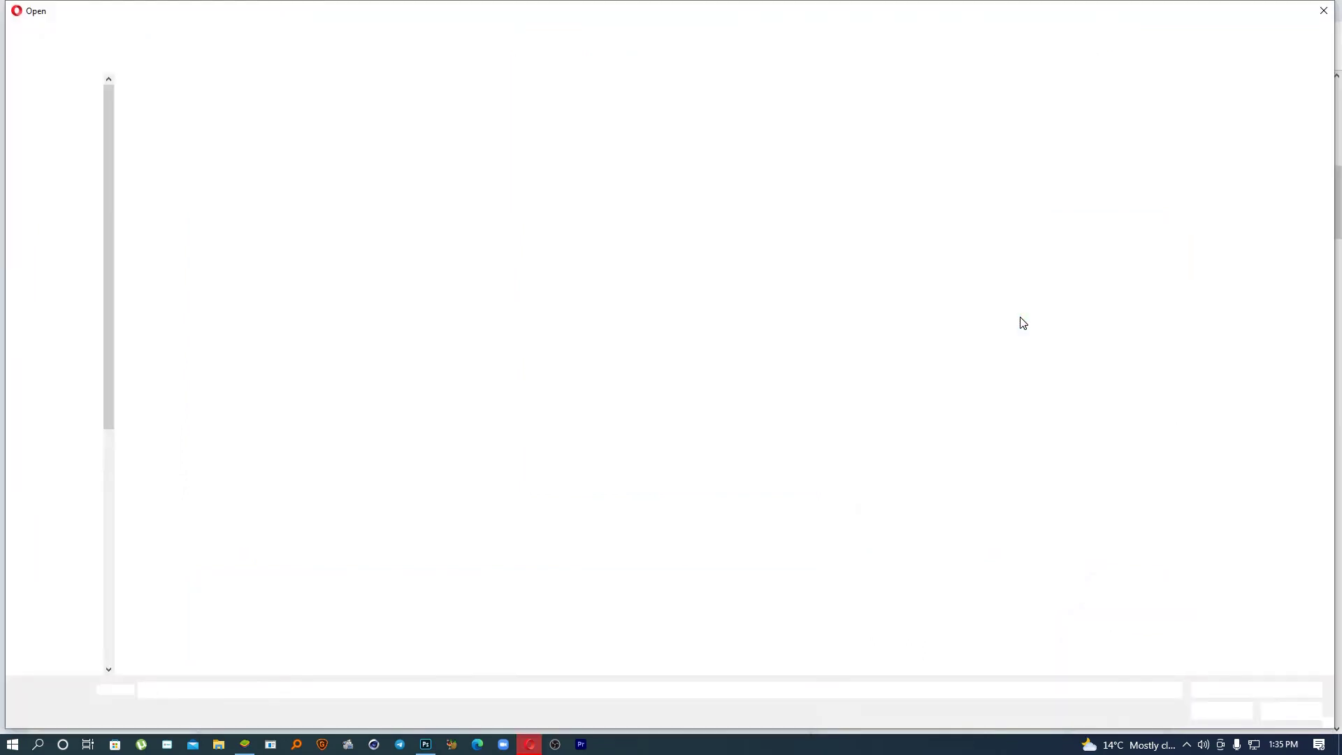
pyautogui.scroll(-3, 112, 383)
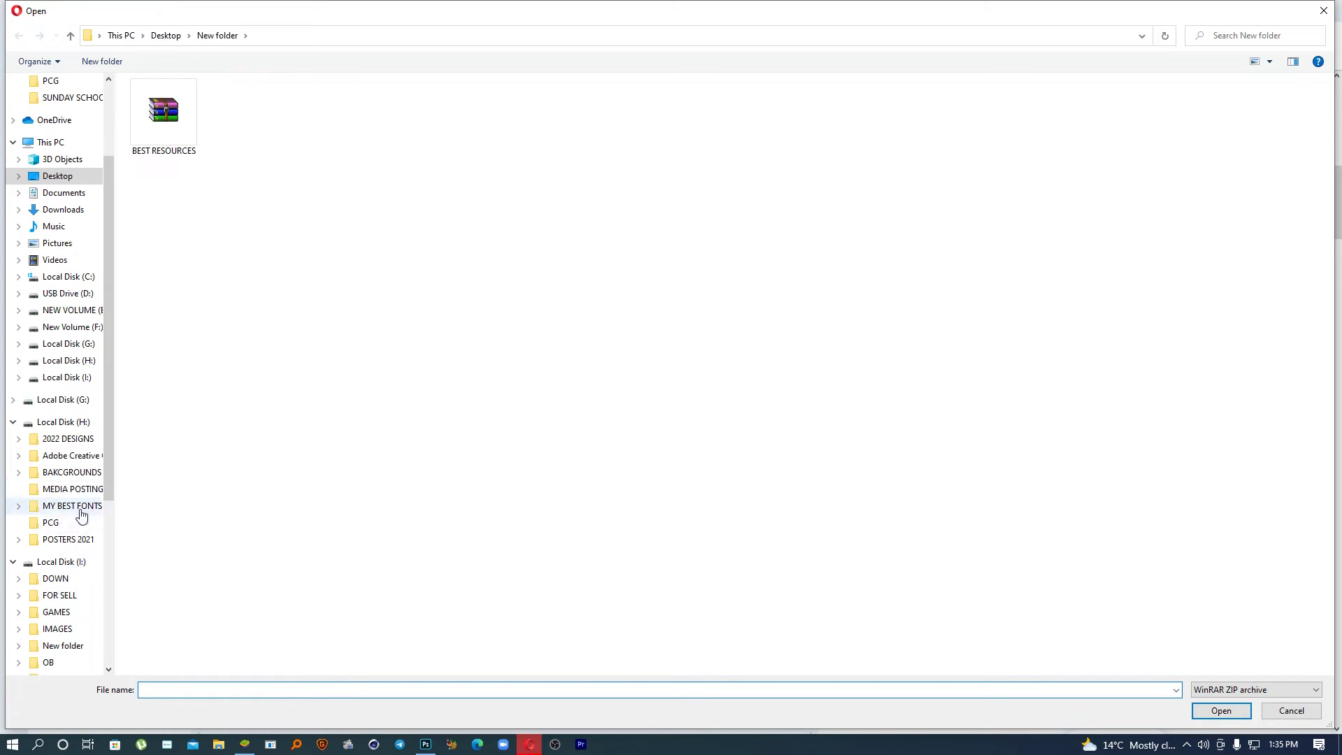
pyautogui.scroll(-3, 79, 503)
pyautogui.click(70, 483)
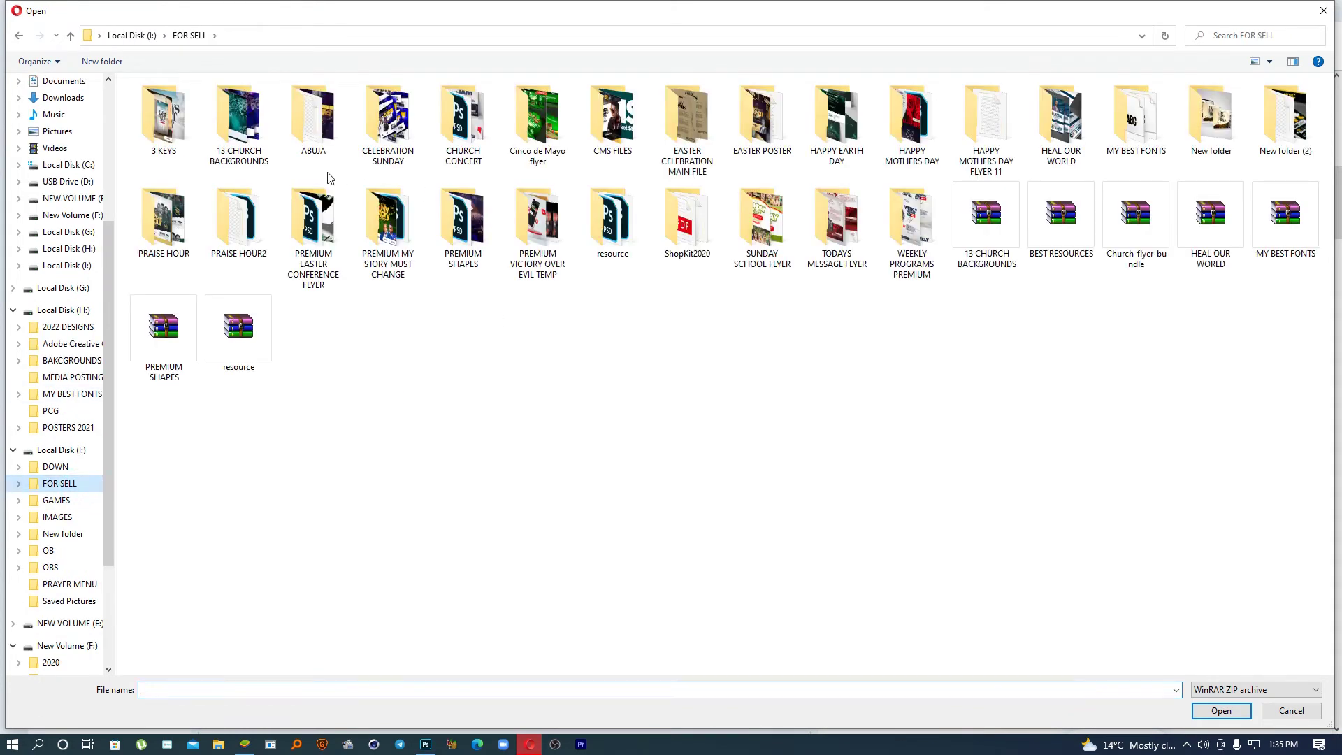
pyautogui.doubleClick(761, 231)
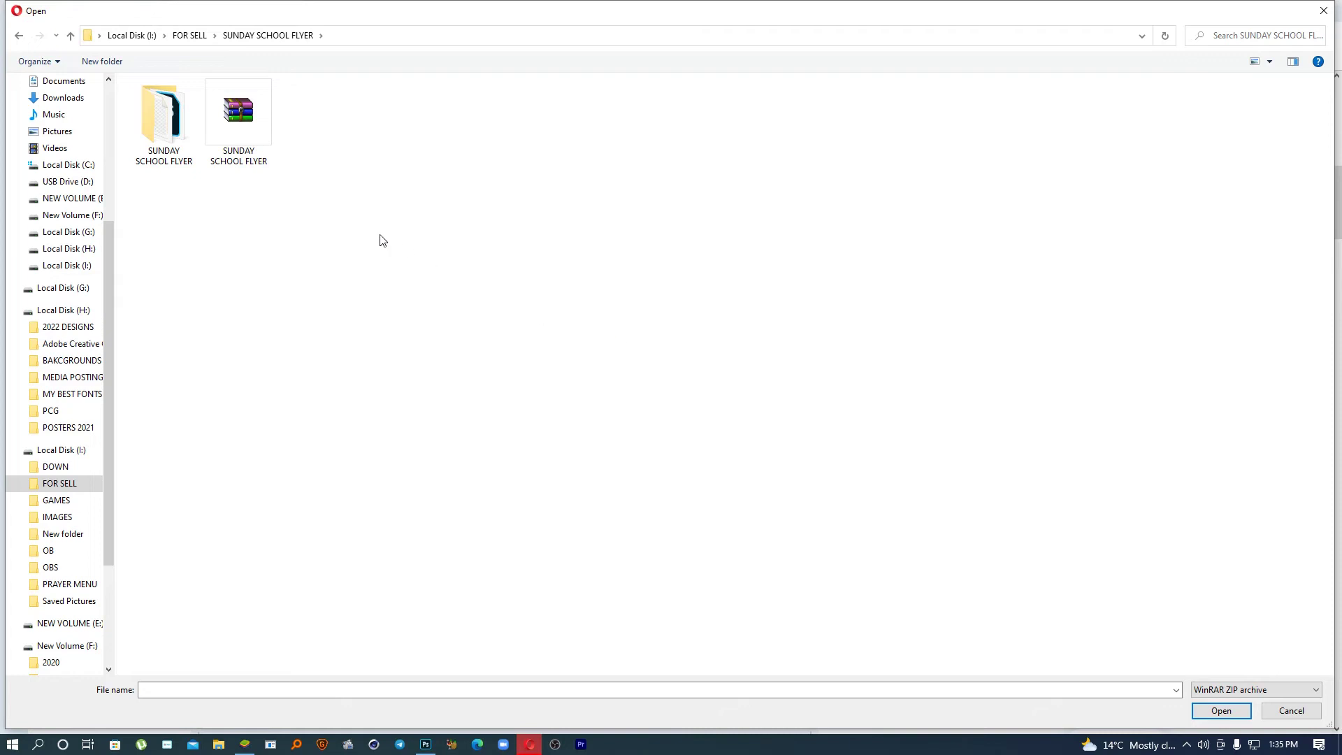
pyautogui.click(236, 114)
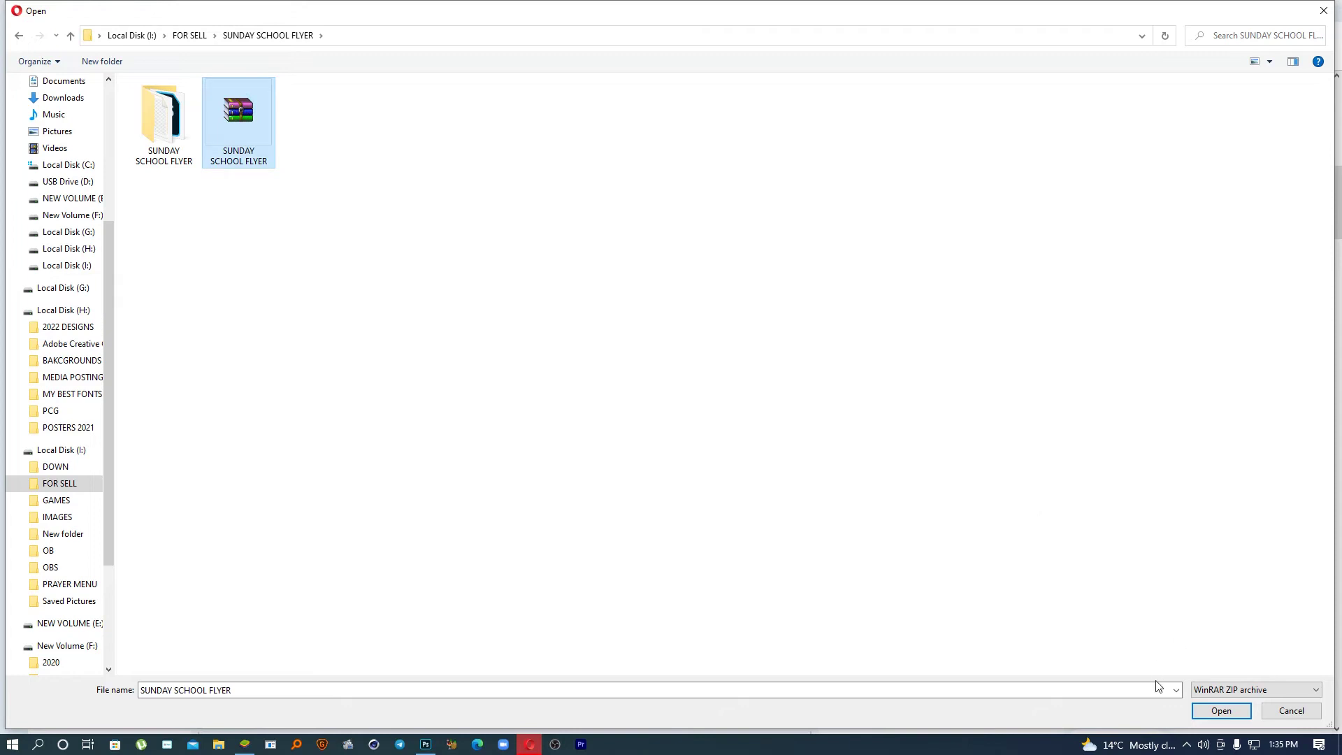
pyautogui.click(1221, 710)
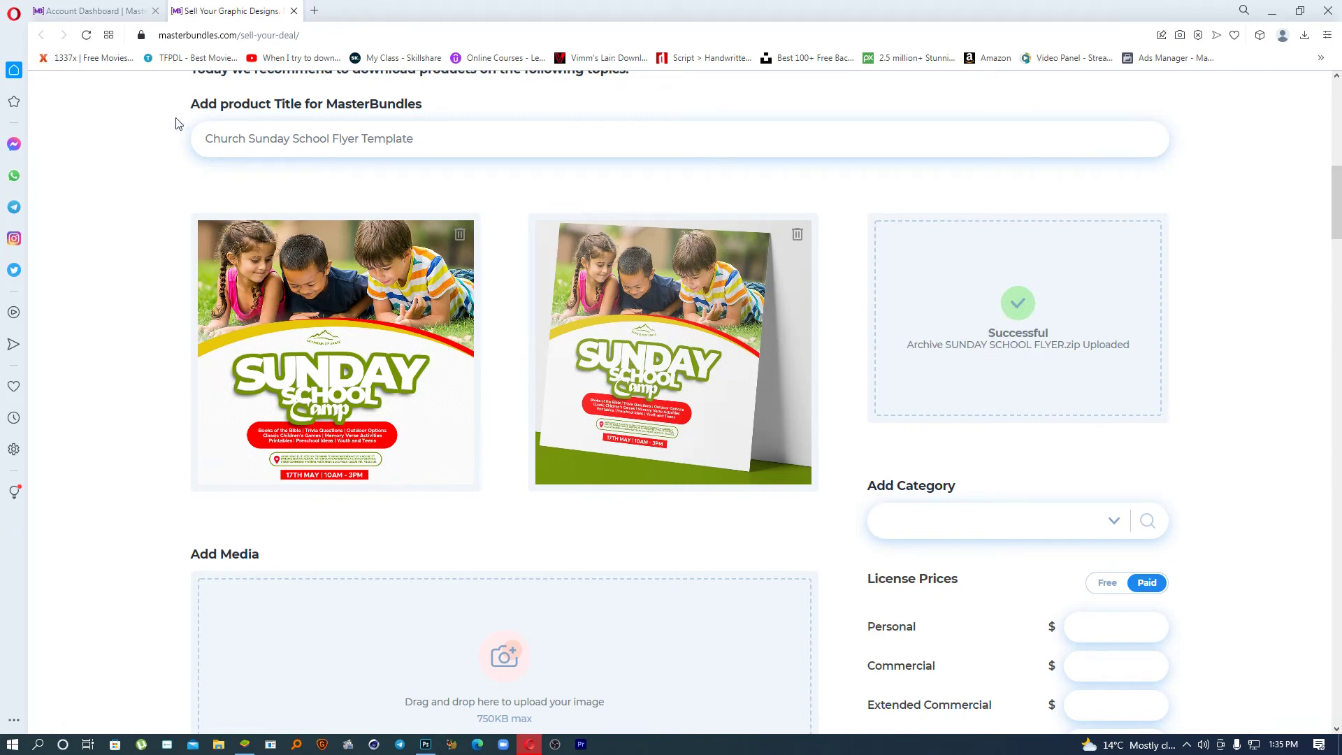
# Step: Select the entered product title and reload the submission page
pyautogui.tripleClick(276, 137)
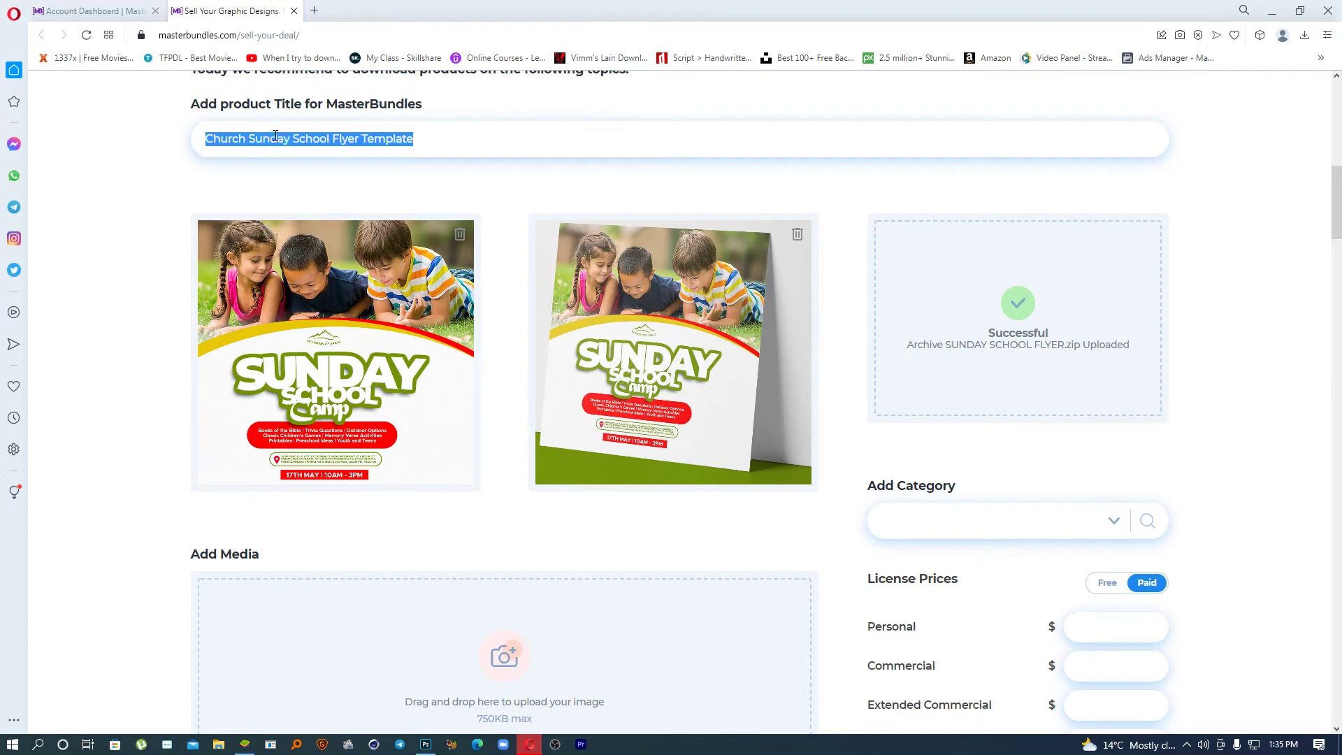
pyautogui.press('End')
pyautogui.tripleClick(275, 137)
pyautogui.click(87, 35)
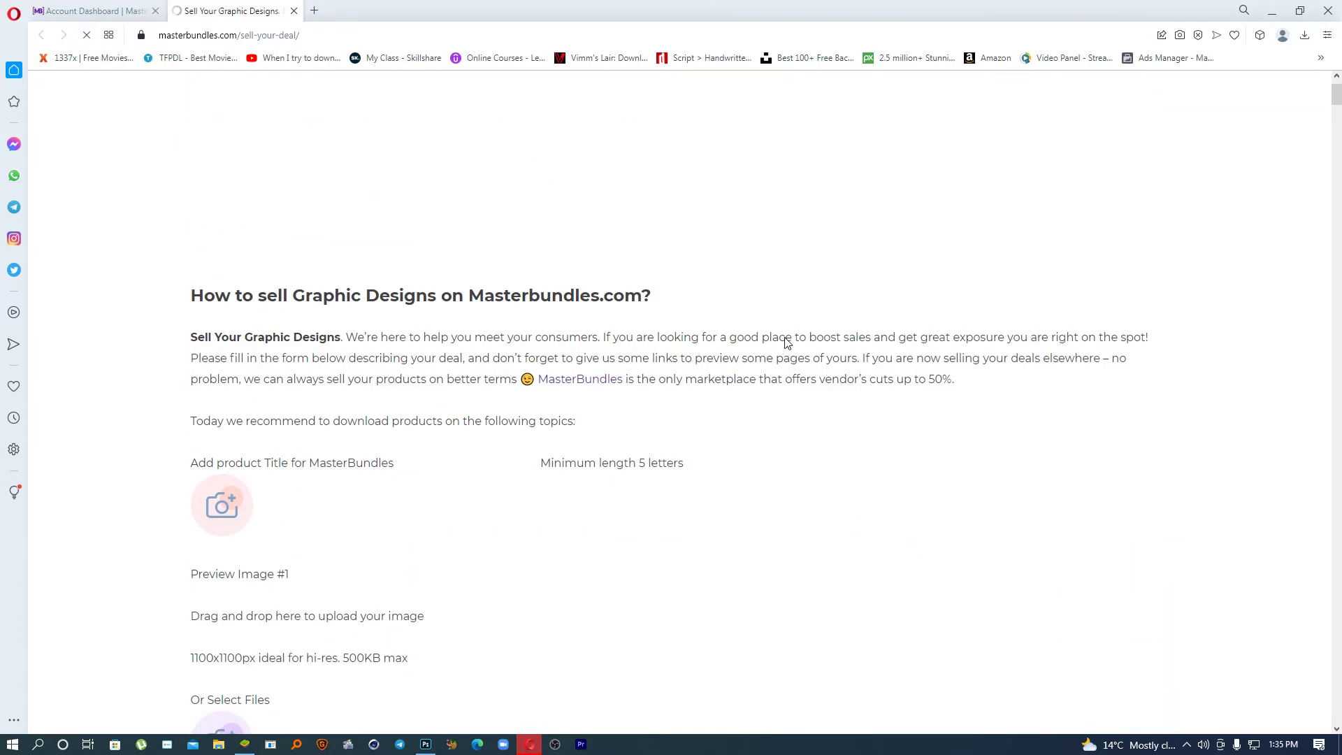
# Step: Add Untitled-1 as Preview Image #1 and Untitled-1ddddd as Preview Image #2 on the reloaded form, using the Desktop's New folder
pyautogui.scroll(-5, 785, 341)
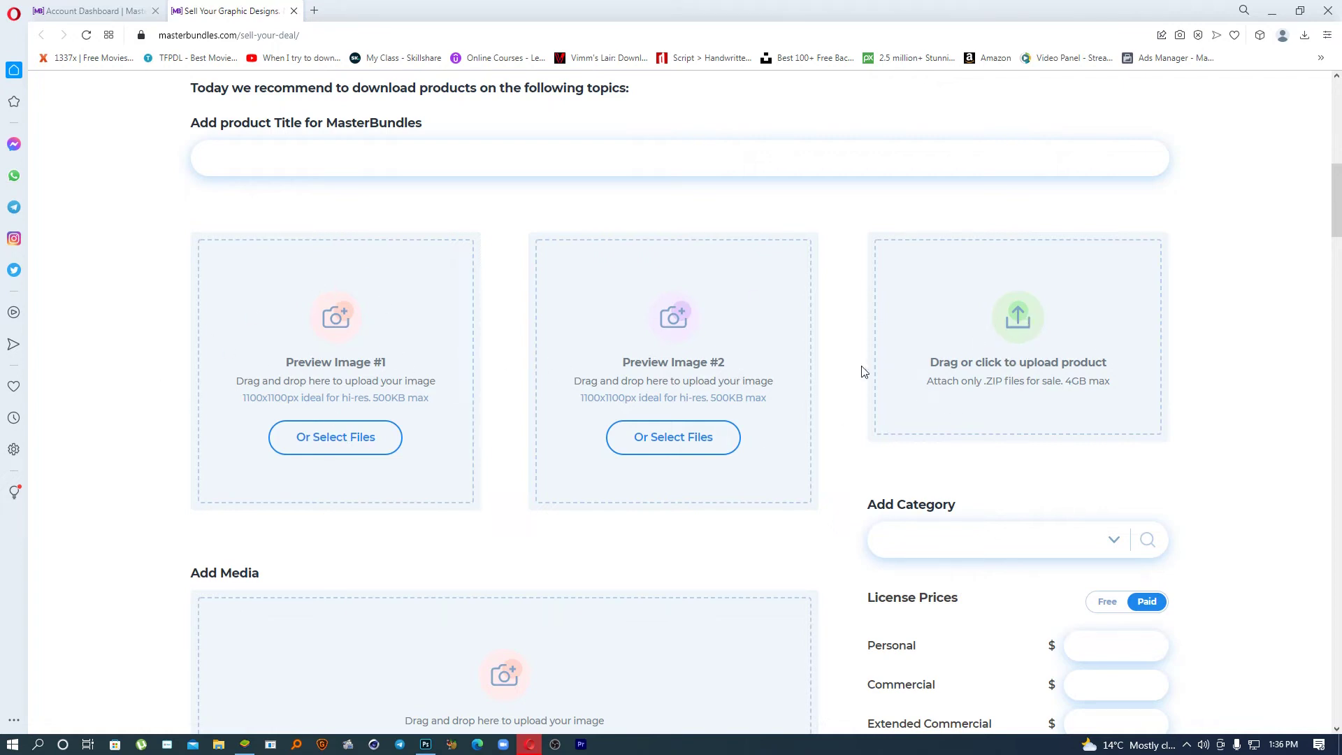
pyautogui.click(366, 437)
pyautogui.click(366, 436)
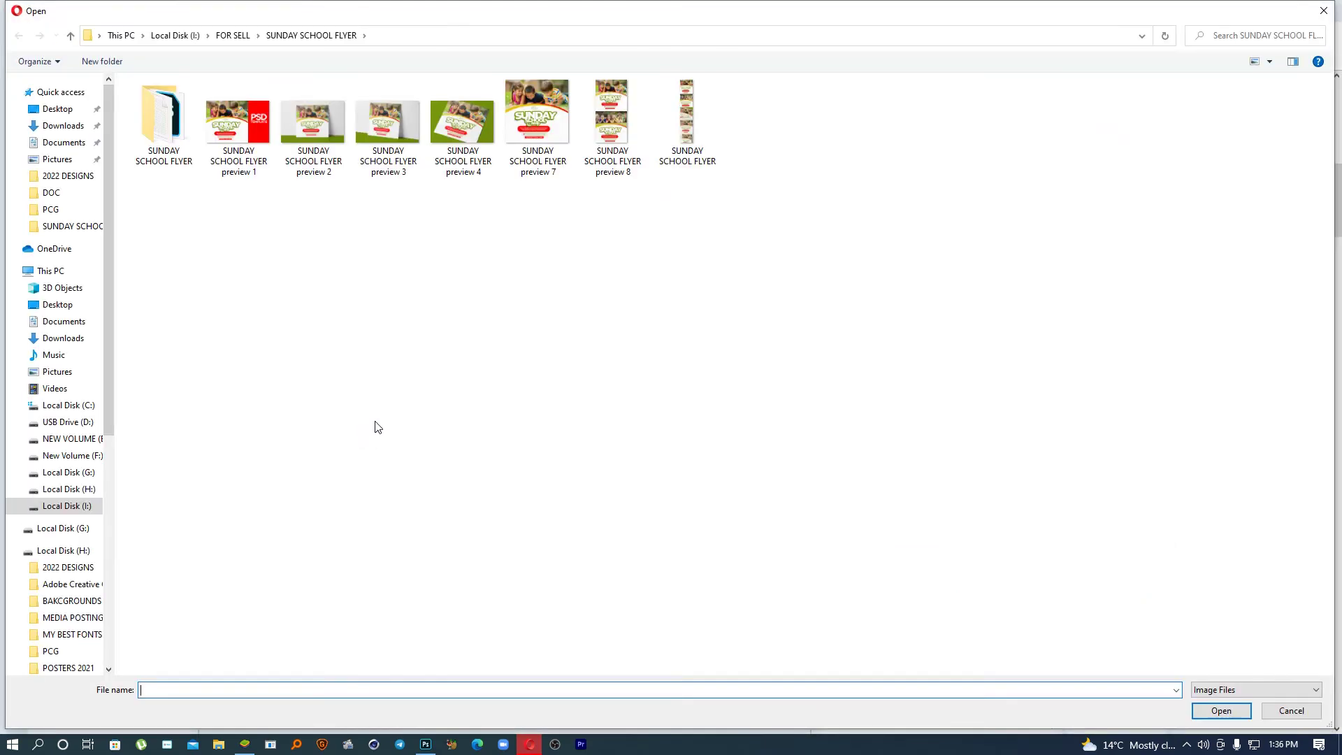
pyautogui.click(57, 110)
pyautogui.doubleClick(176, 130)
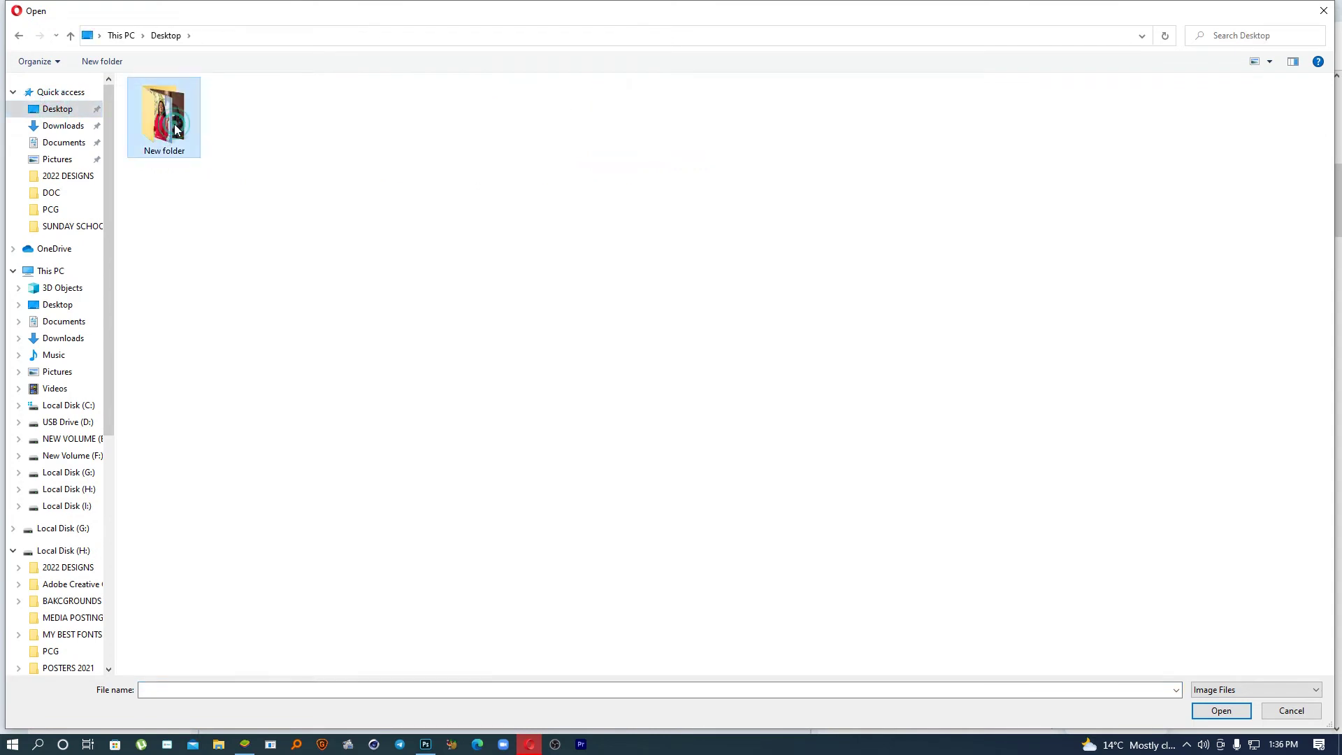
pyautogui.click(850, 114)
pyautogui.doubleClick(849, 114)
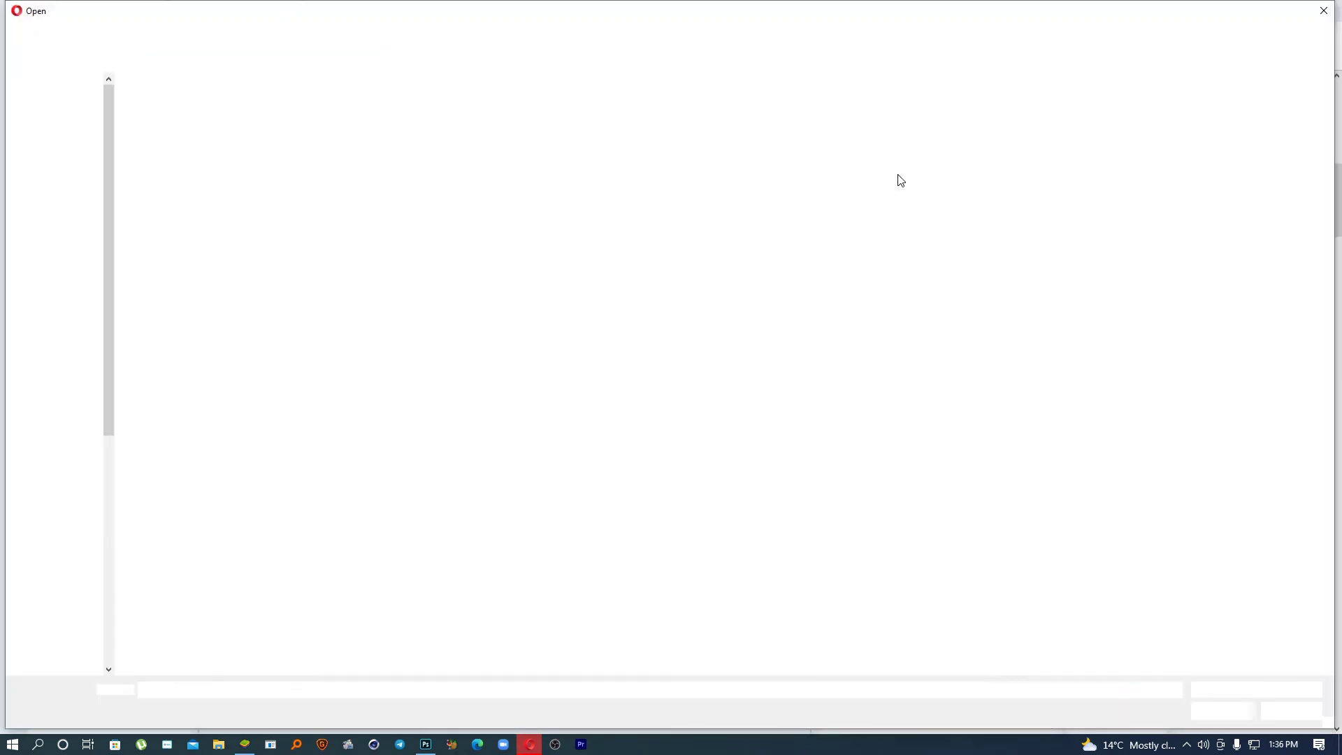
pyautogui.doubleClick(922, 116)
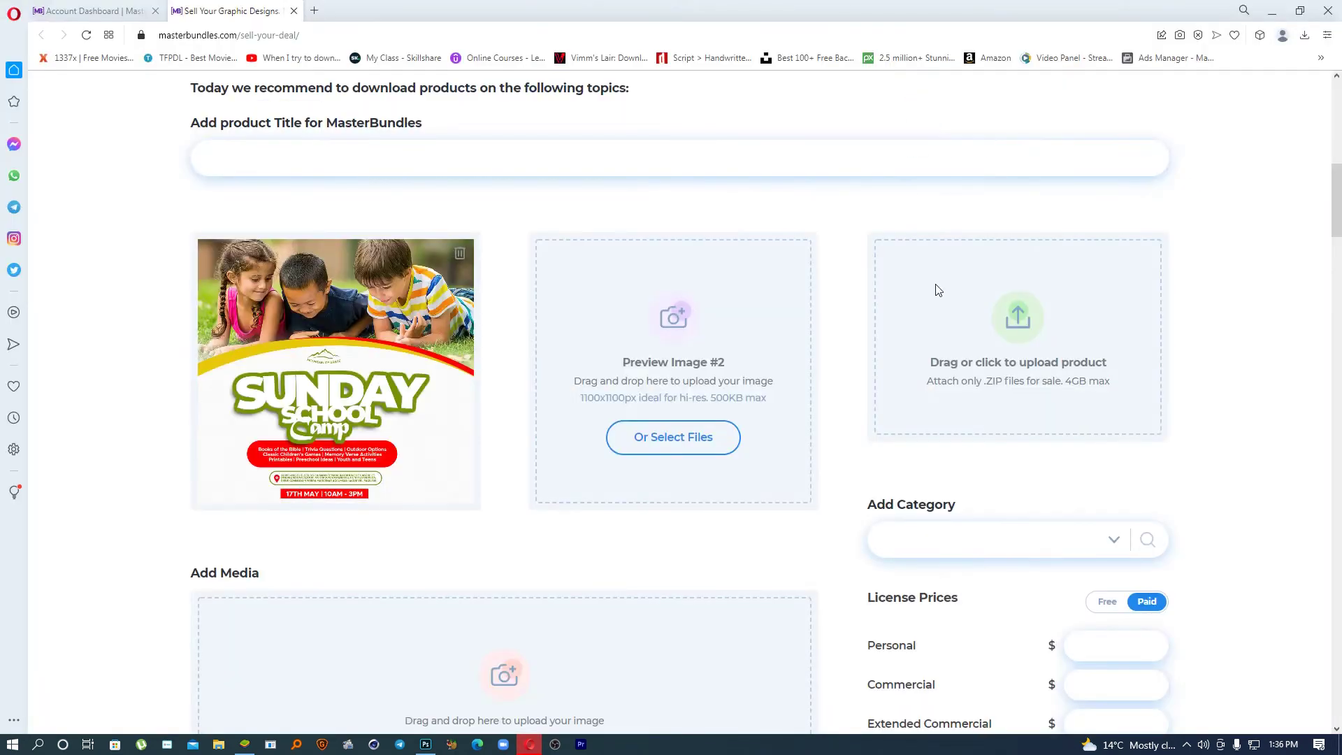
# Step: Upload the SUNDAY SCHOOL FLYER ZIP archive from the SUNDAY SCHOOL FLYER folder in FOR SELL on Local Disk (I:) as the product file
pyautogui.click(1007, 326)
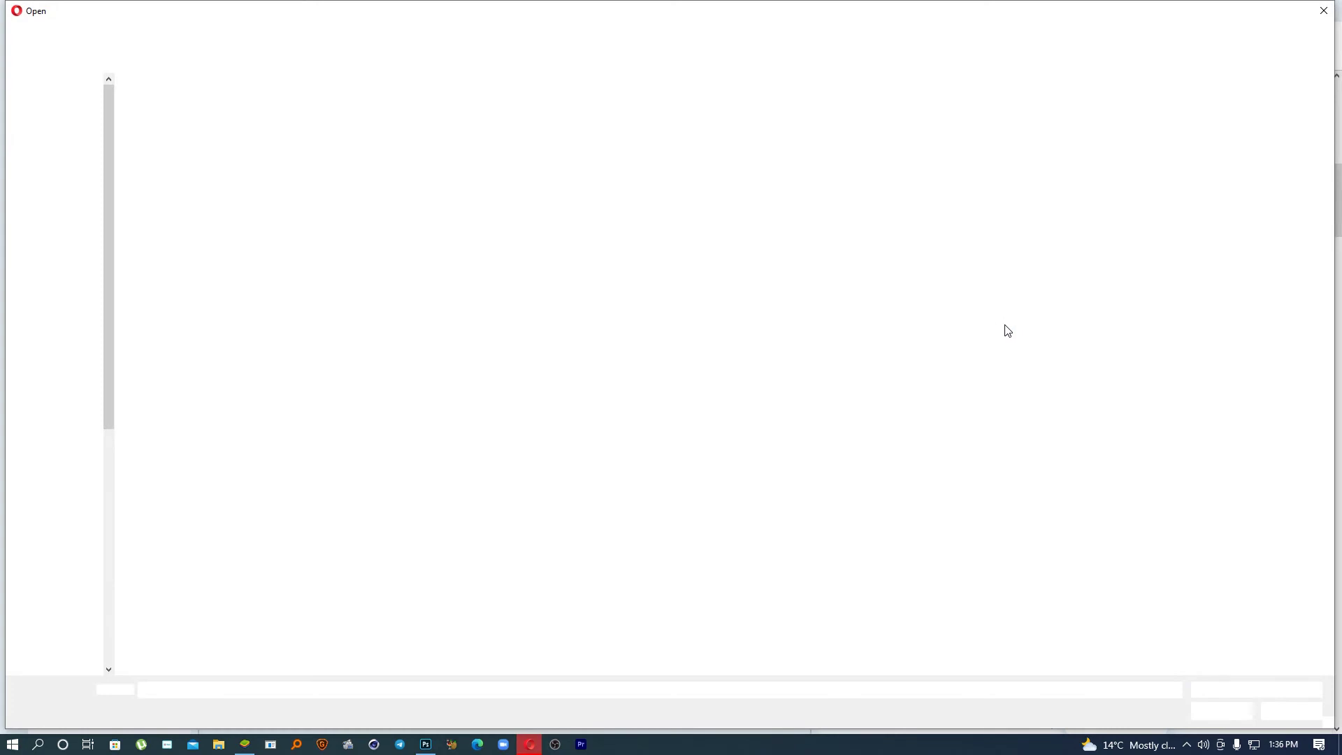
pyautogui.scroll(-5, 90, 529)
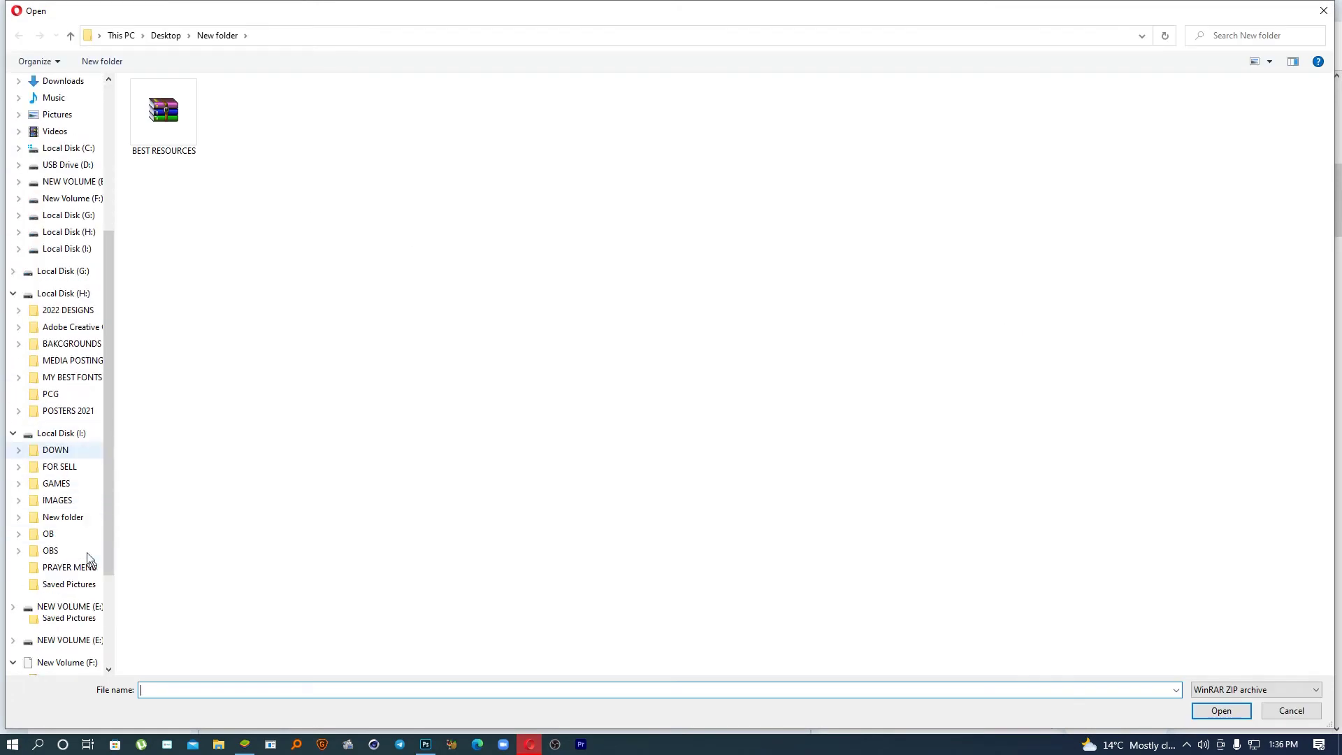
pyautogui.click(57, 451)
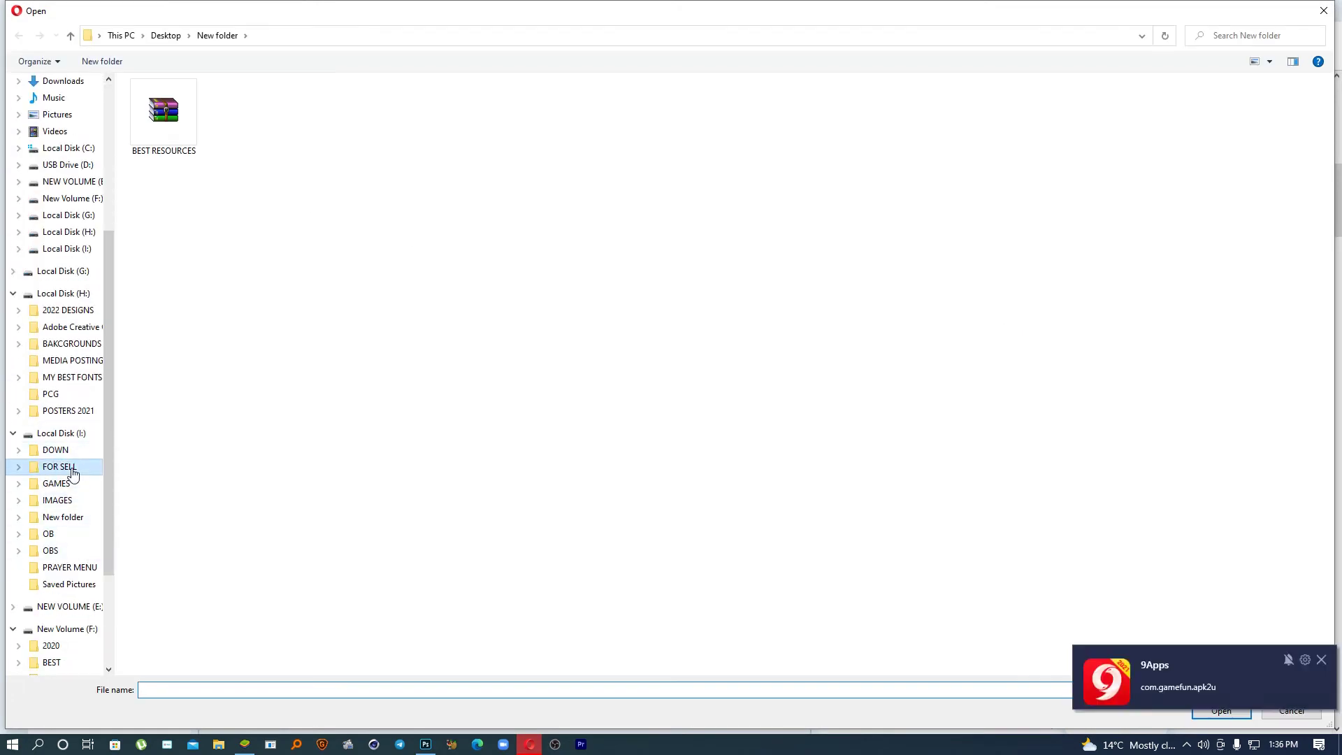
pyautogui.doubleClick(537, 119)
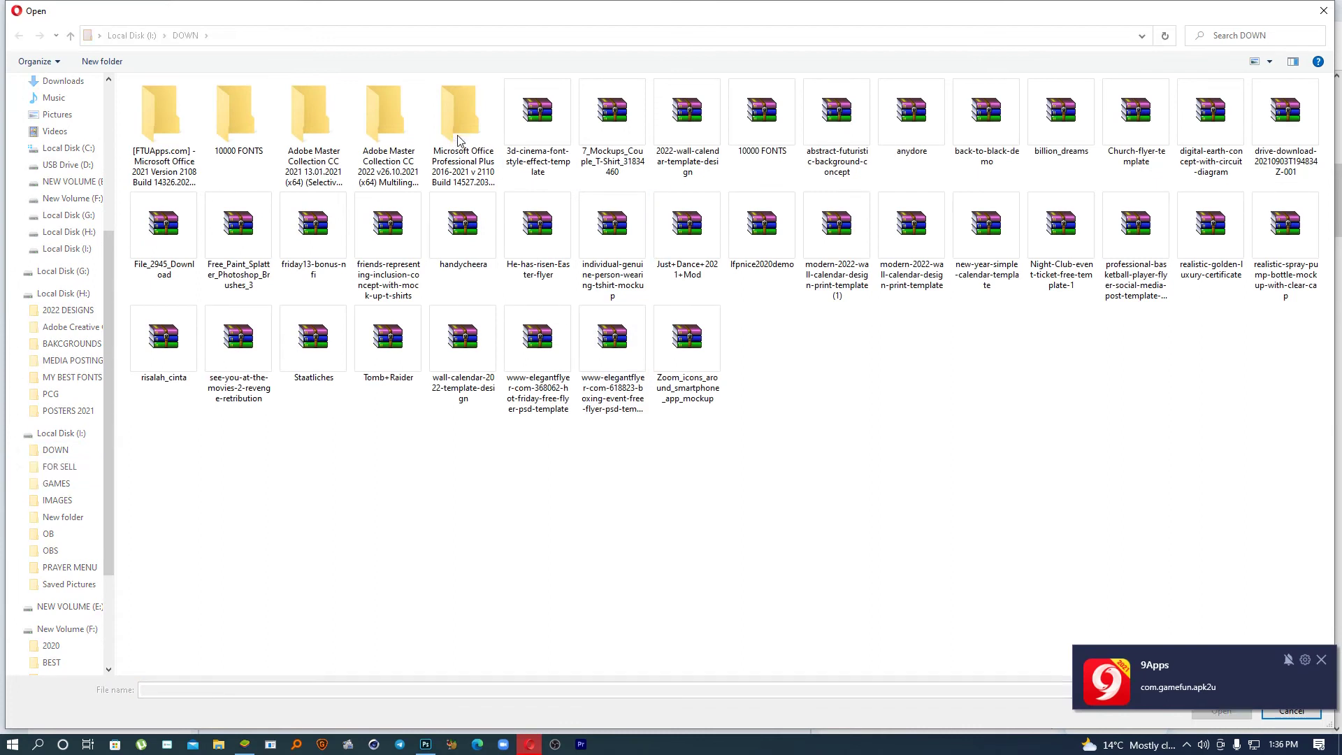
pyautogui.click(68, 472)
pyautogui.doubleClick(752, 231)
pyautogui.doubleClick(250, 135)
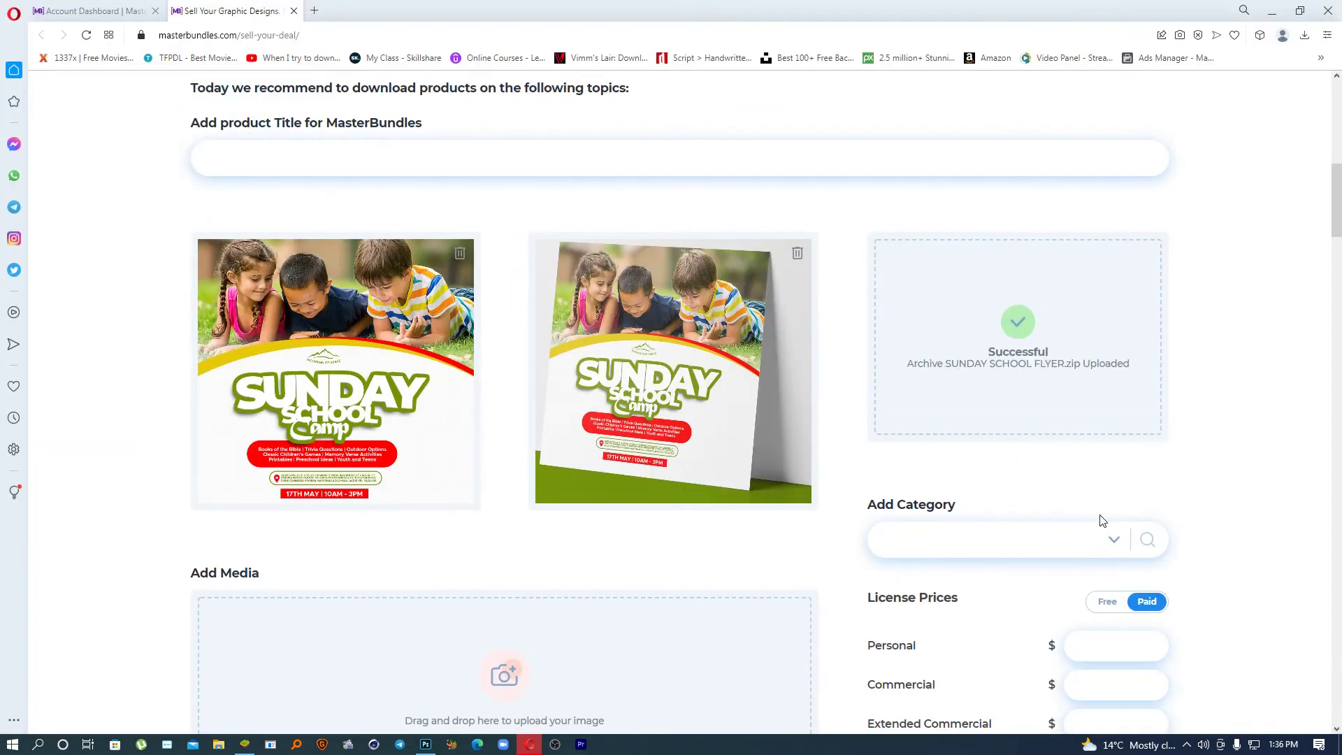
# Step: Expand Templates in the product category list and select the Social Media category
pyautogui.scroll(-3, 699, 417)
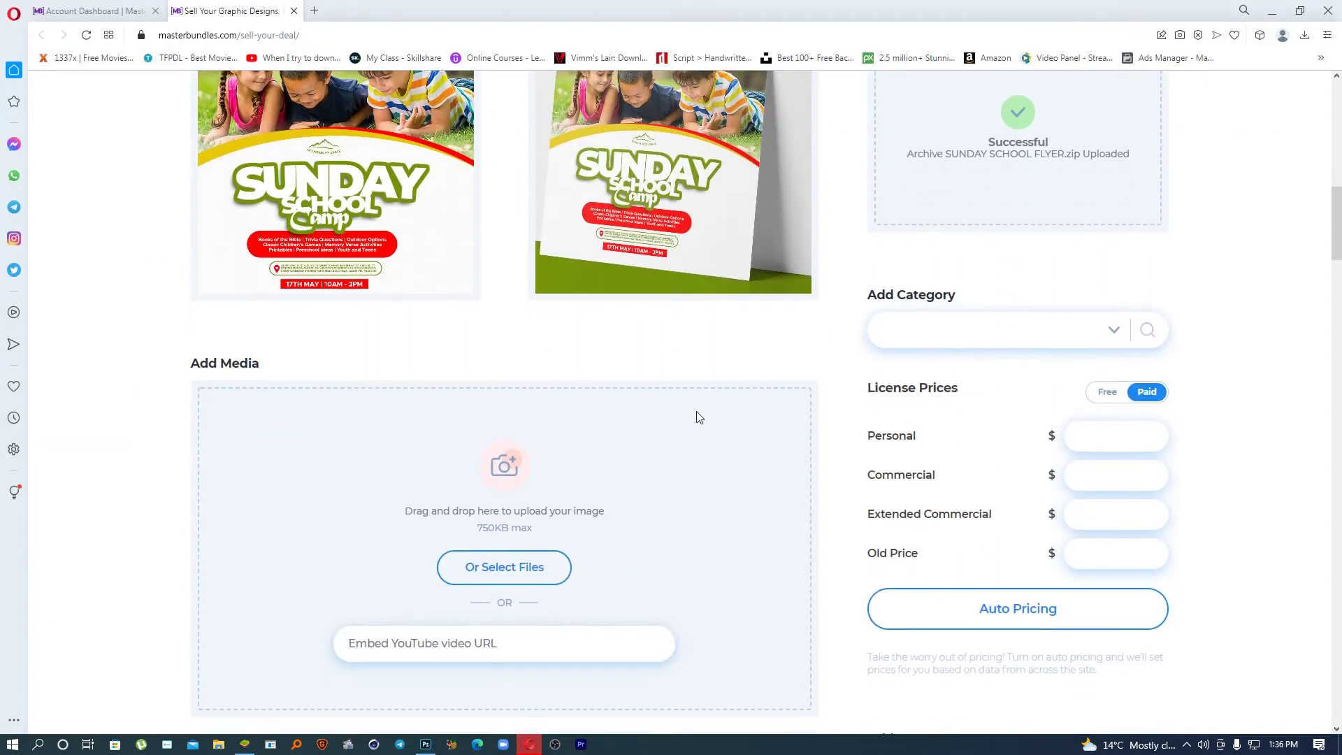
pyautogui.click(1115, 334)
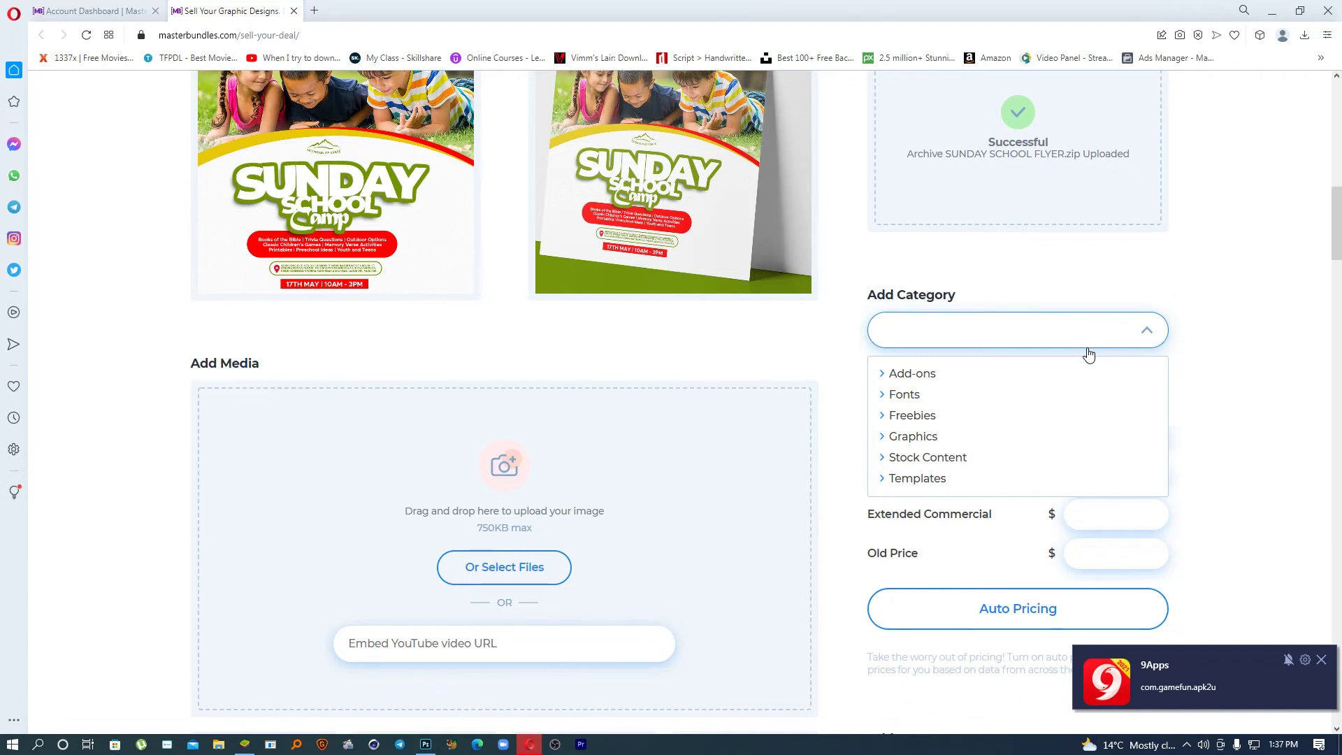
pyautogui.scroll(3, 339, 459)
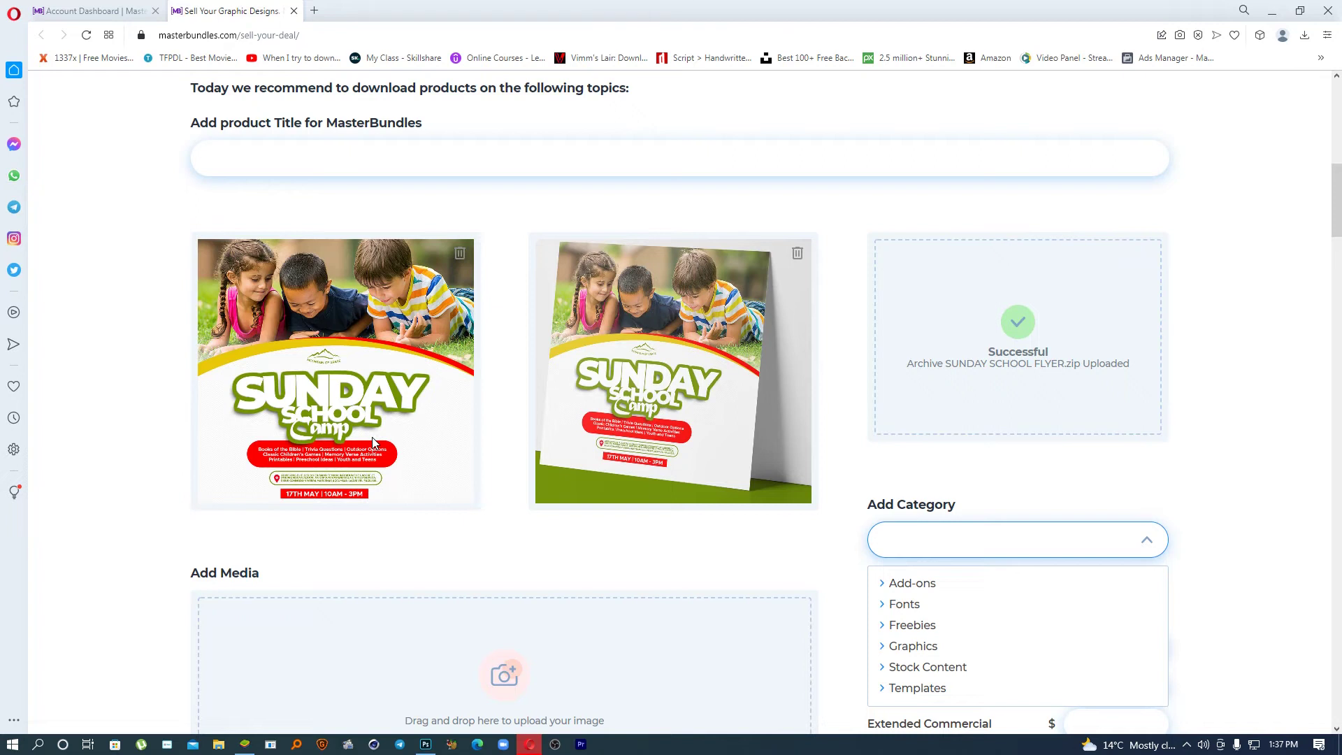
pyautogui.scroll(-4, 549, 456)
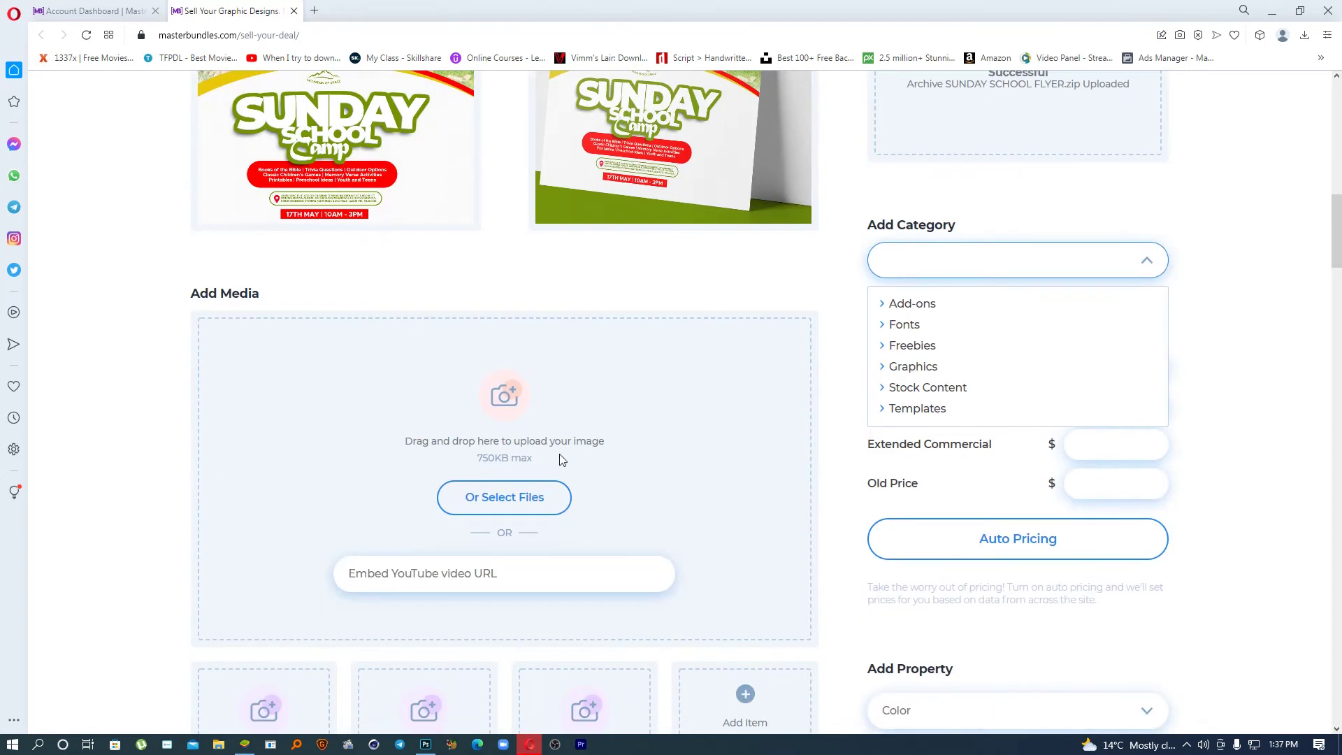
pyautogui.click(880, 414)
pyautogui.scroll(-3, 892, 398)
pyautogui.scroll(2, 895, 399)
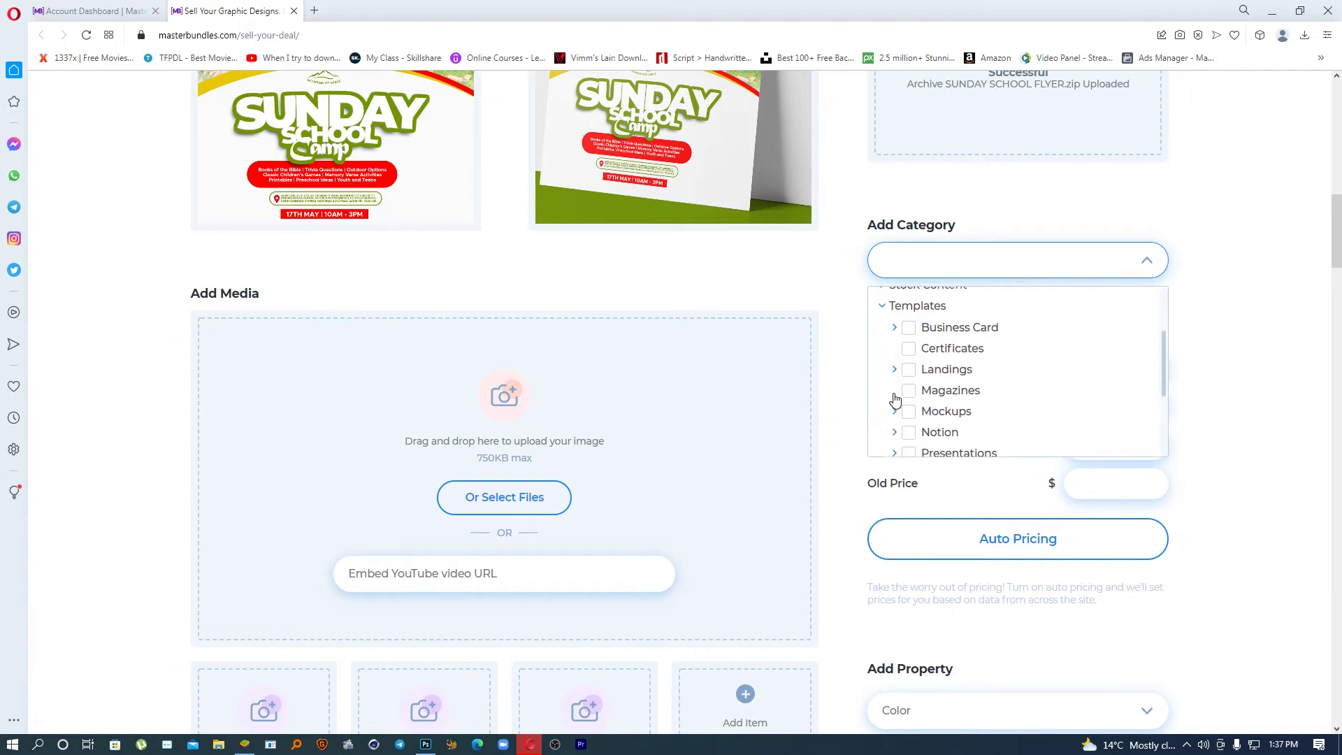
pyautogui.scroll(-2, 895, 399)
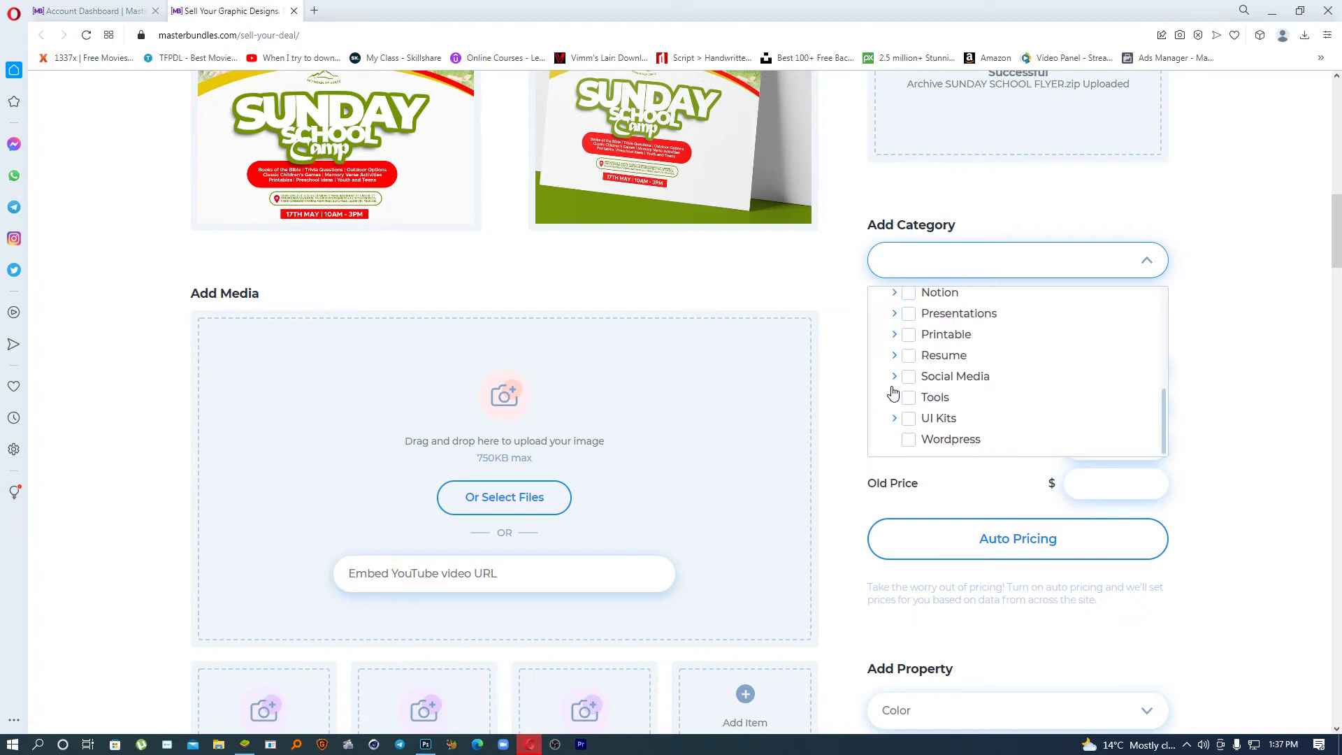
pyautogui.click(895, 377)
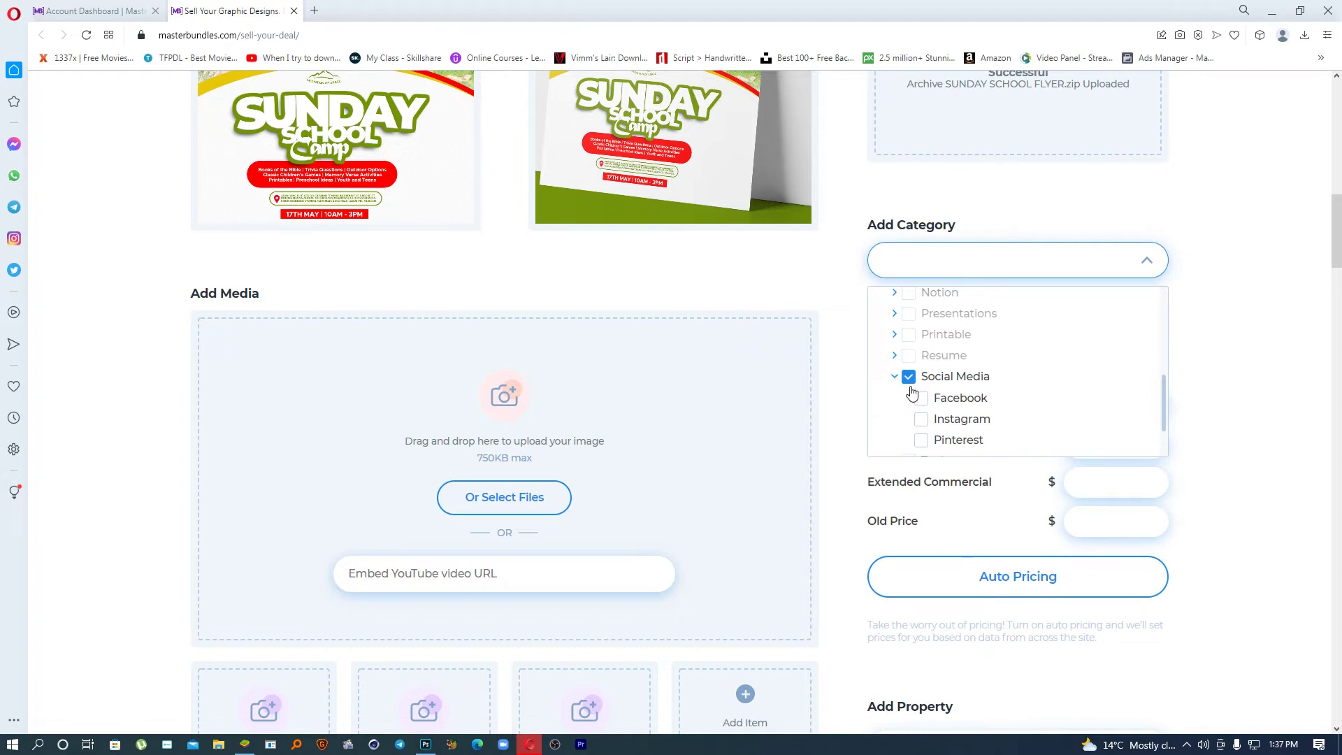
# Step: Select the Instagram subcategory under Templates/Social Media and close the category list
pyautogui.click(895, 376)
pyautogui.click(891, 378)
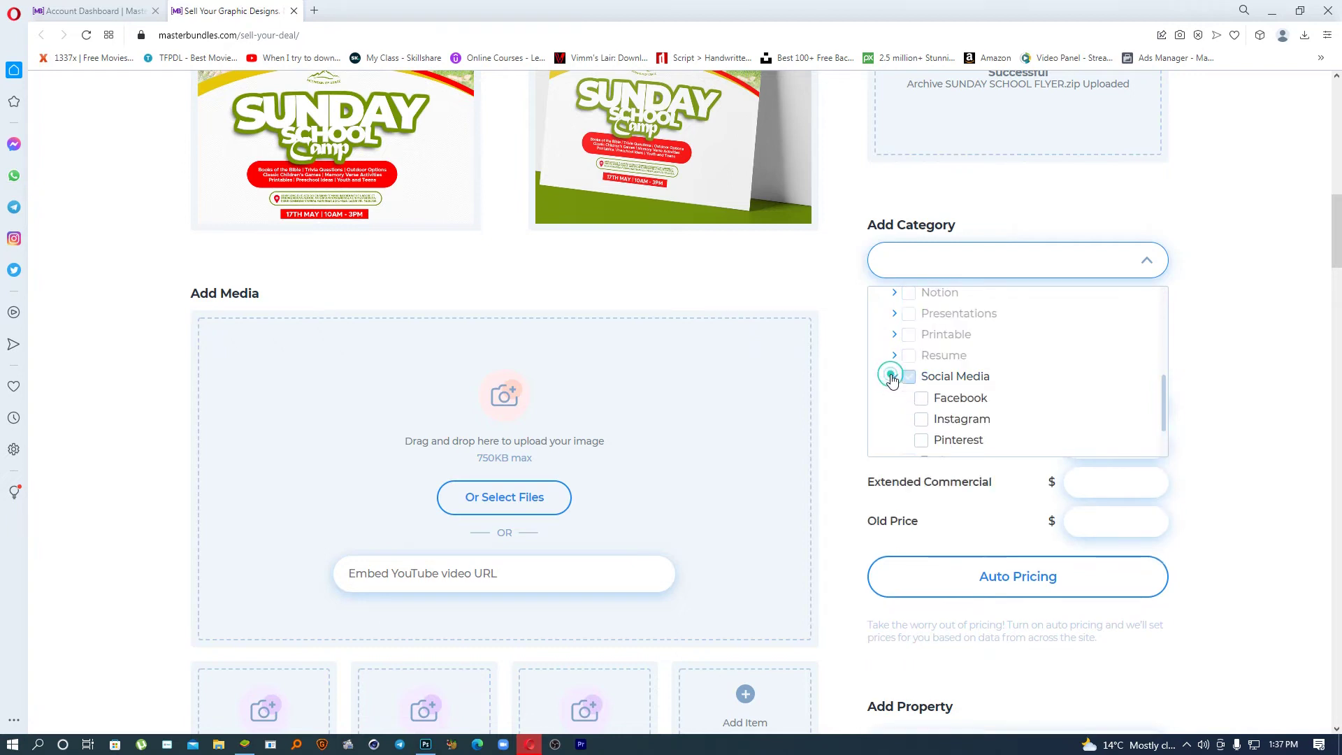
pyautogui.click(915, 398)
pyautogui.click(908, 376)
pyautogui.click(894, 377)
pyautogui.click(893, 377)
pyautogui.click(920, 423)
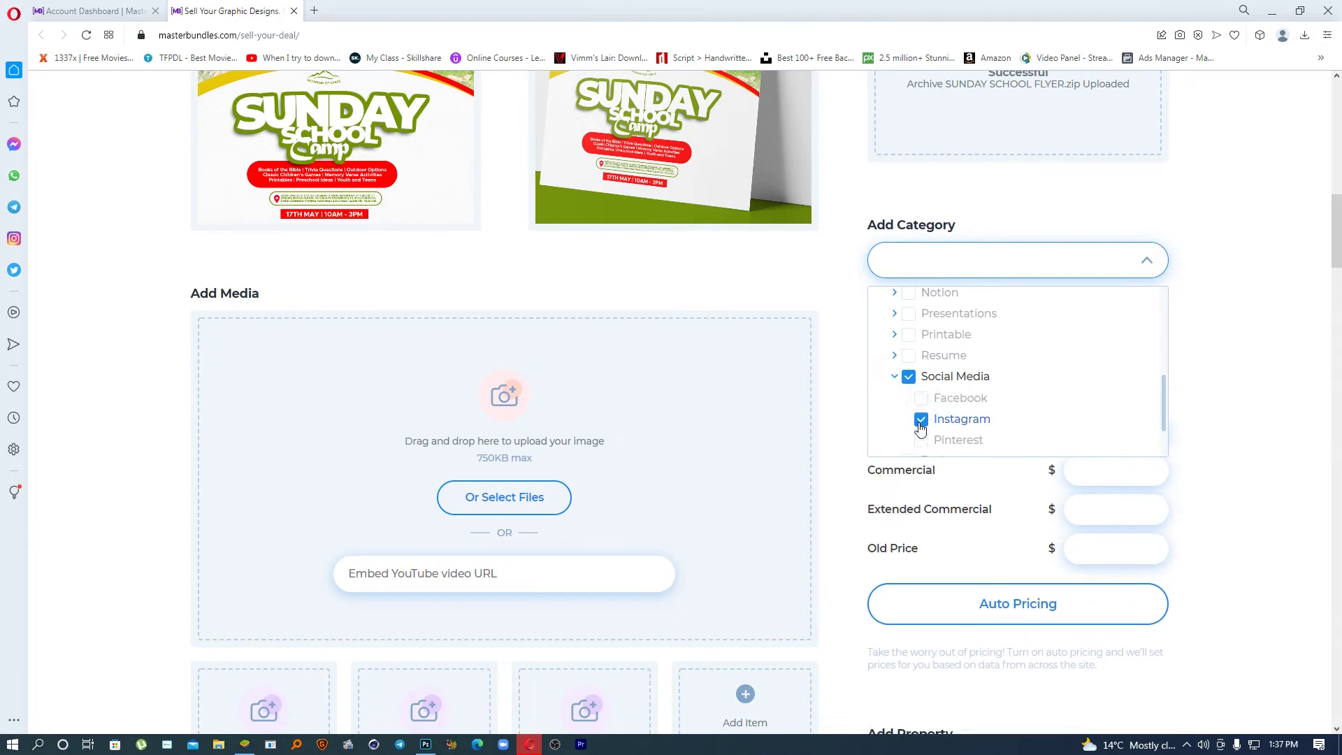
pyautogui.scroll(-1, 1008, 424)
pyautogui.click(1285, 217)
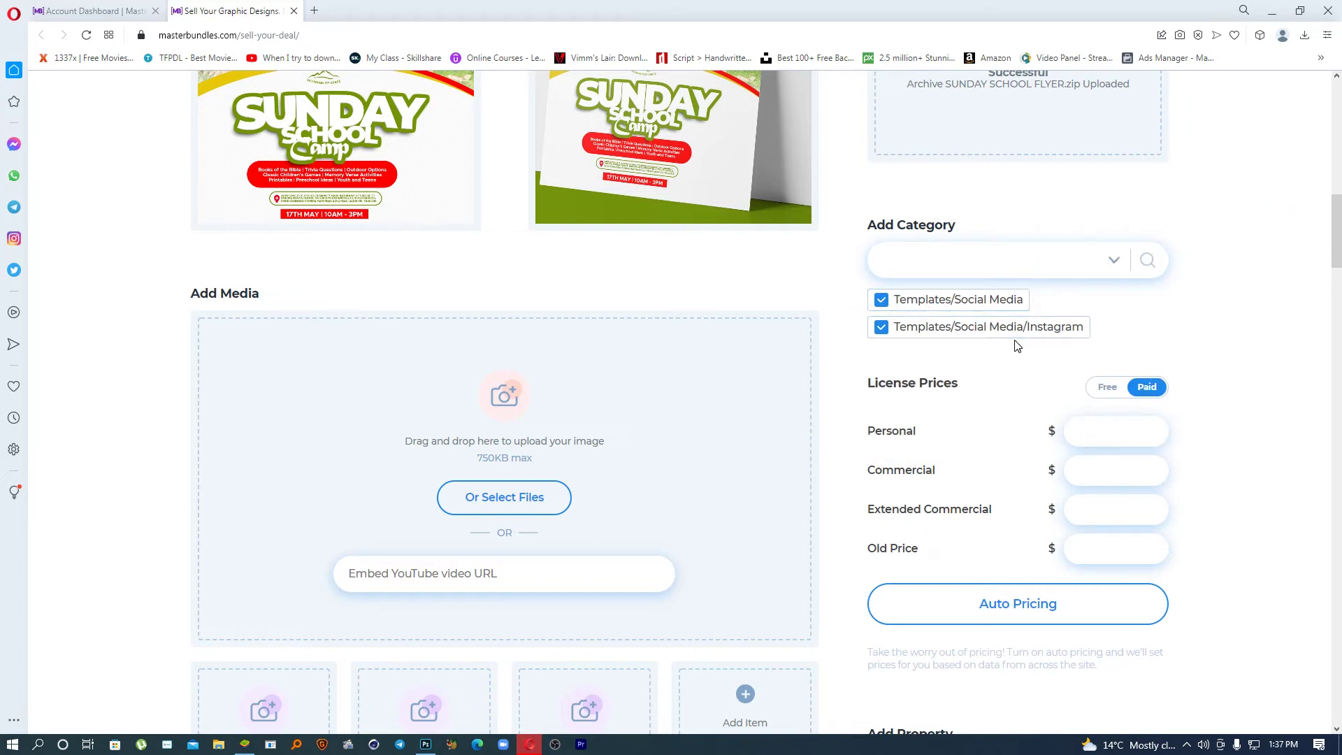
# Step: Switch the license between Free and Paid and try adjusting the Personal license price
pyautogui.click(1107, 390)
pyautogui.click(1139, 391)
pyautogui.click(1154, 427)
pyautogui.click(1154, 427)
pyautogui.click(1153, 427)
pyautogui.click(1154, 435)
pyautogui.click(1153, 434)
pyautogui.doubleClick(1134, 436)
# Step: Apply Auto Pricing to the license prices and set the Personal price to $10
pyautogui.click(999, 609)
pyautogui.doubleClick(1123, 429)
pyautogui.write('10')
pyautogui.click(1231, 461)
# Step: Add Untitled-1ddddd from the Desktop's New folder as the main image under Add Media
pyautogui.scroll(-3, 1231, 460)
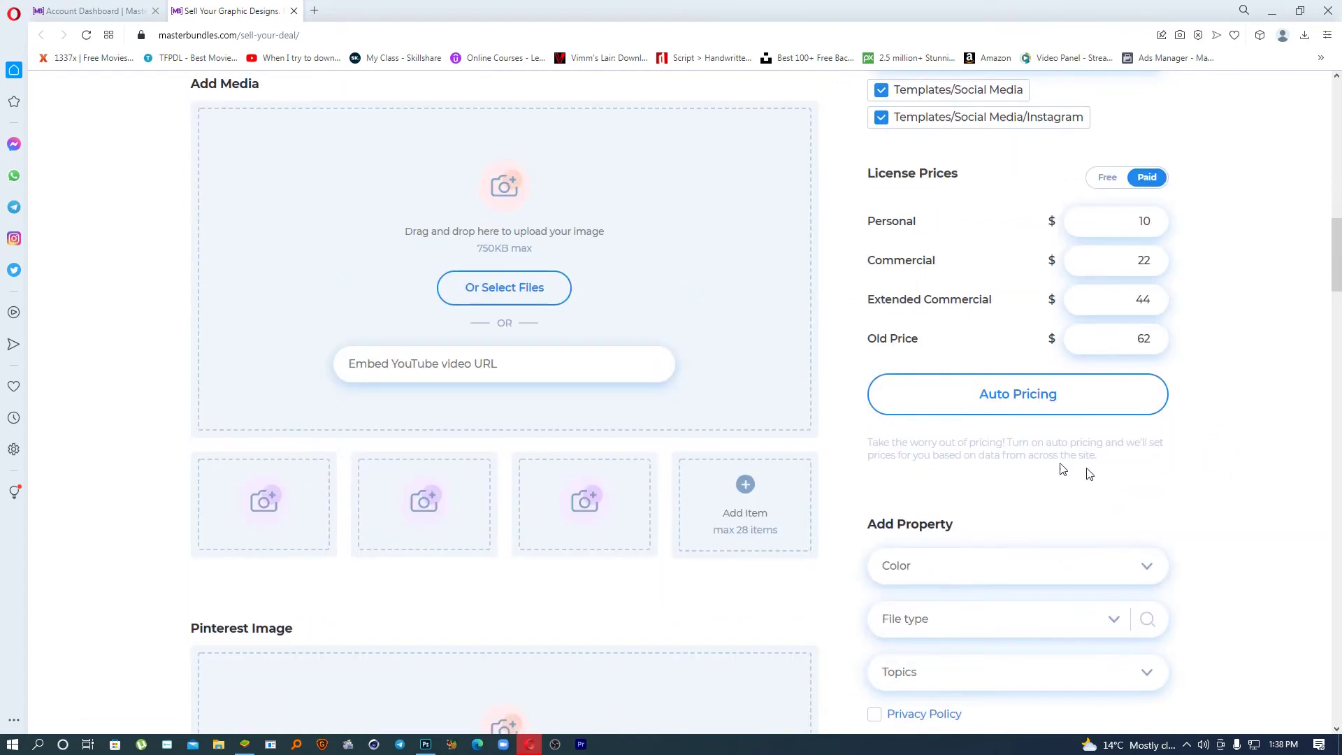
pyautogui.scroll(3, 596, 266)
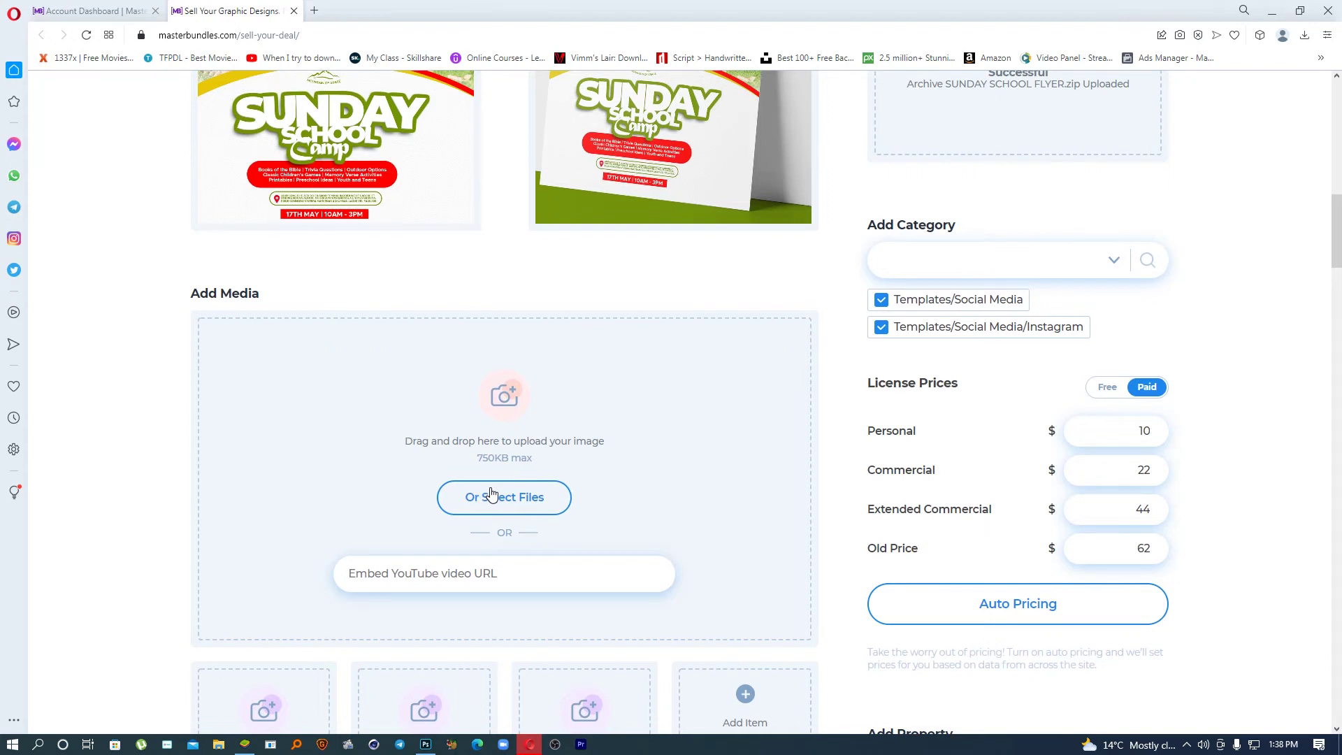
pyautogui.scroll(-1, 482, 494)
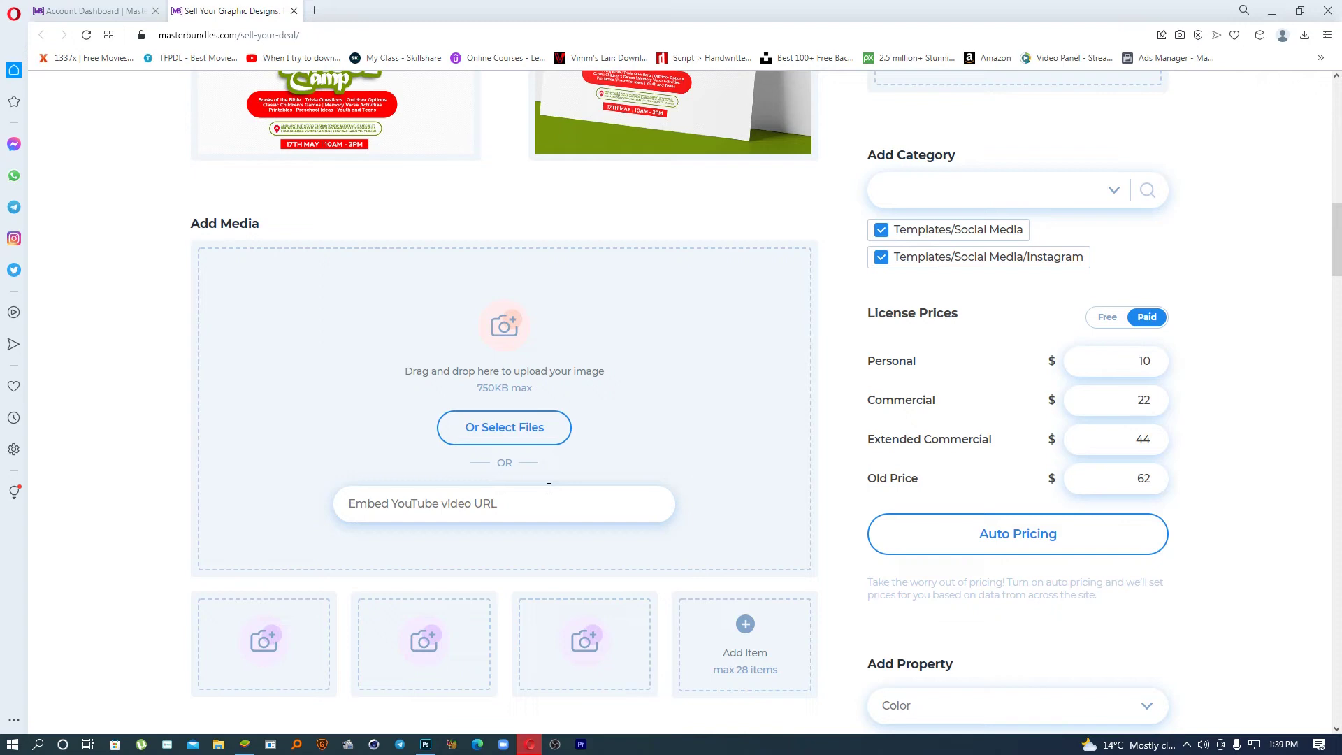
pyautogui.scroll(3, 548, 489)
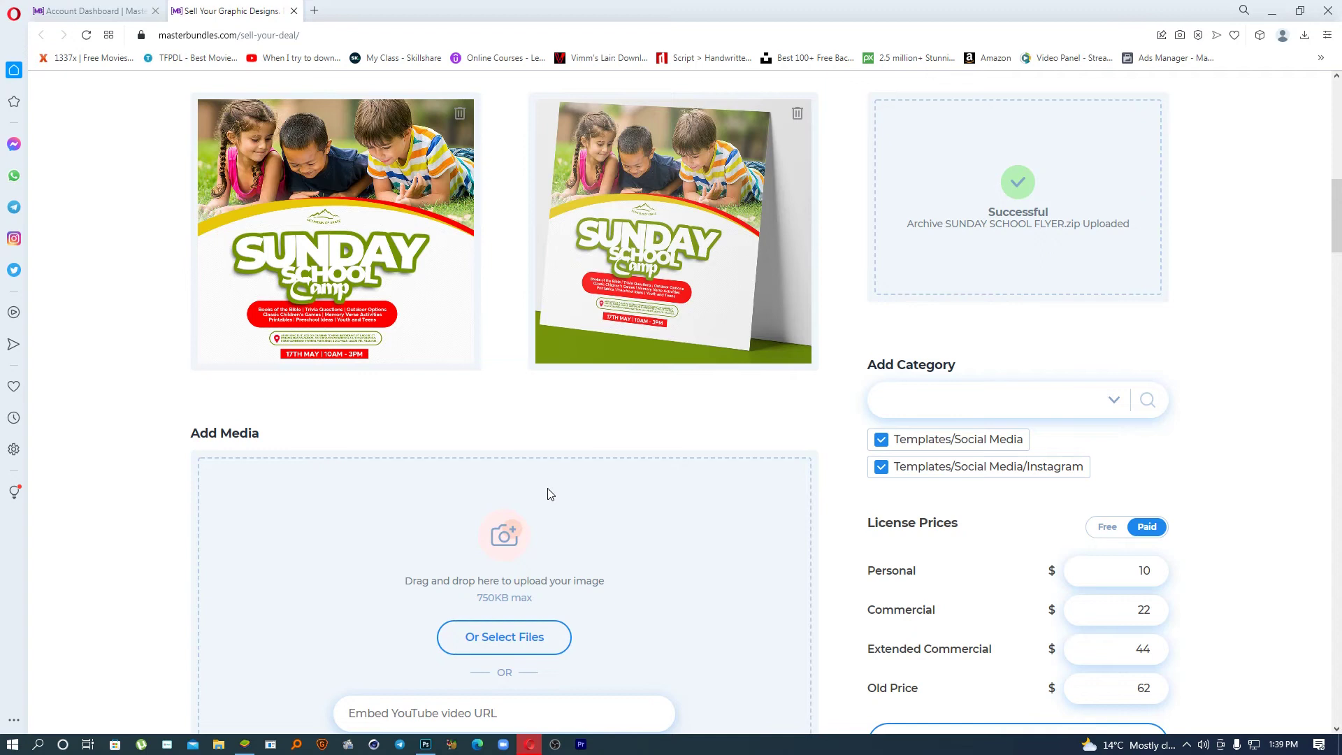
pyautogui.scroll(-6, 550, 494)
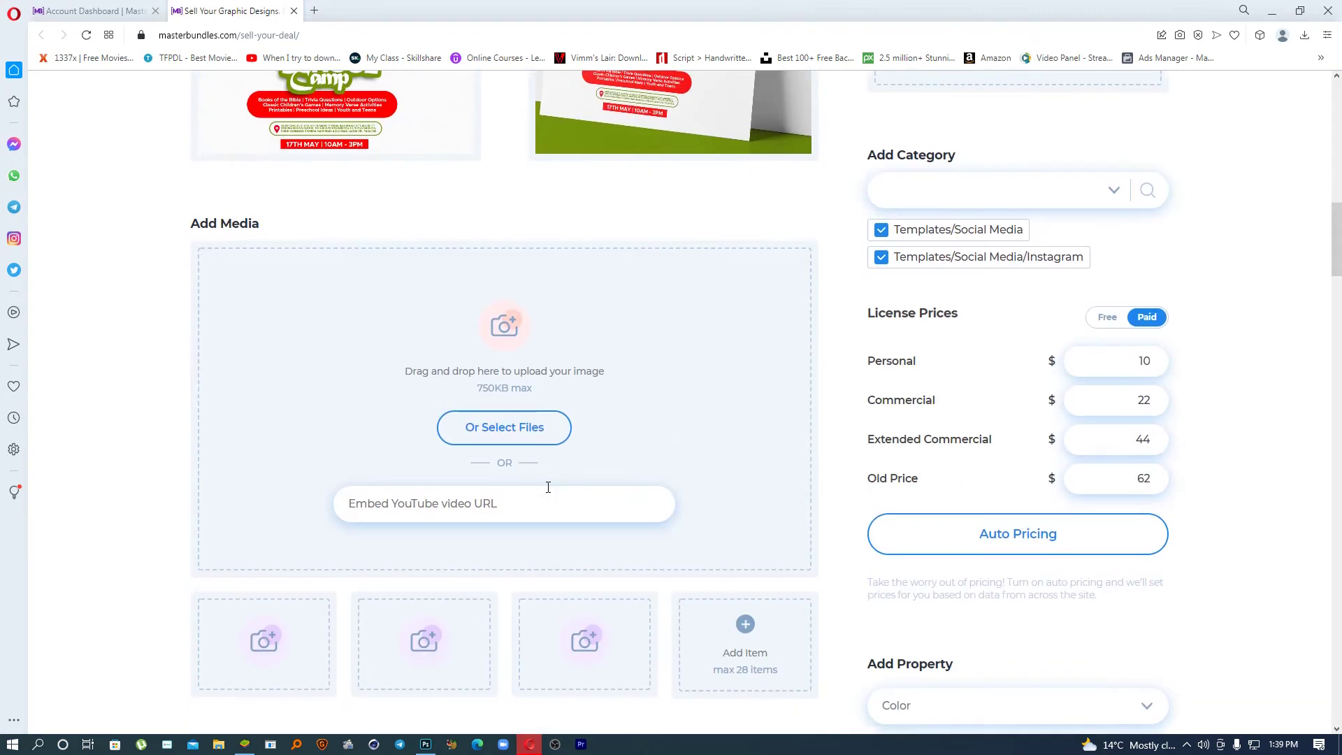
pyautogui.click(504, 218)
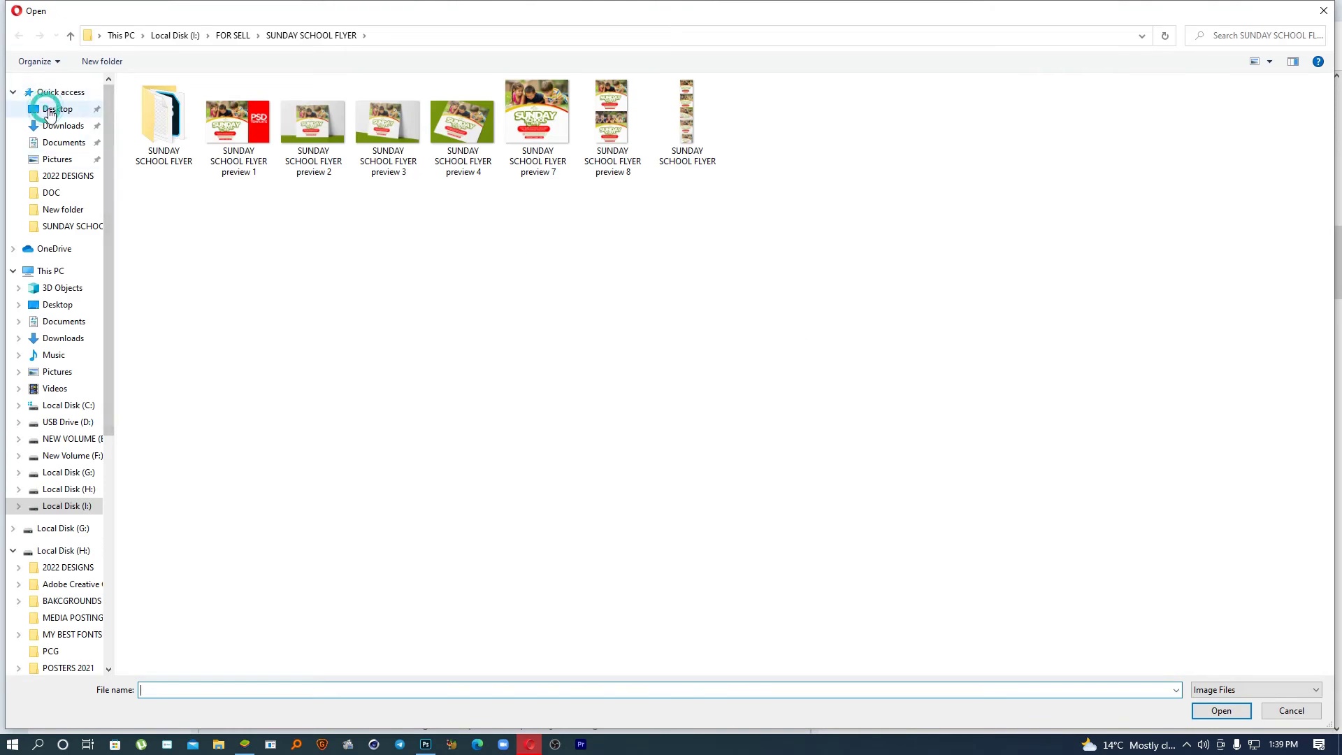
pyautogui.click(59, 113)
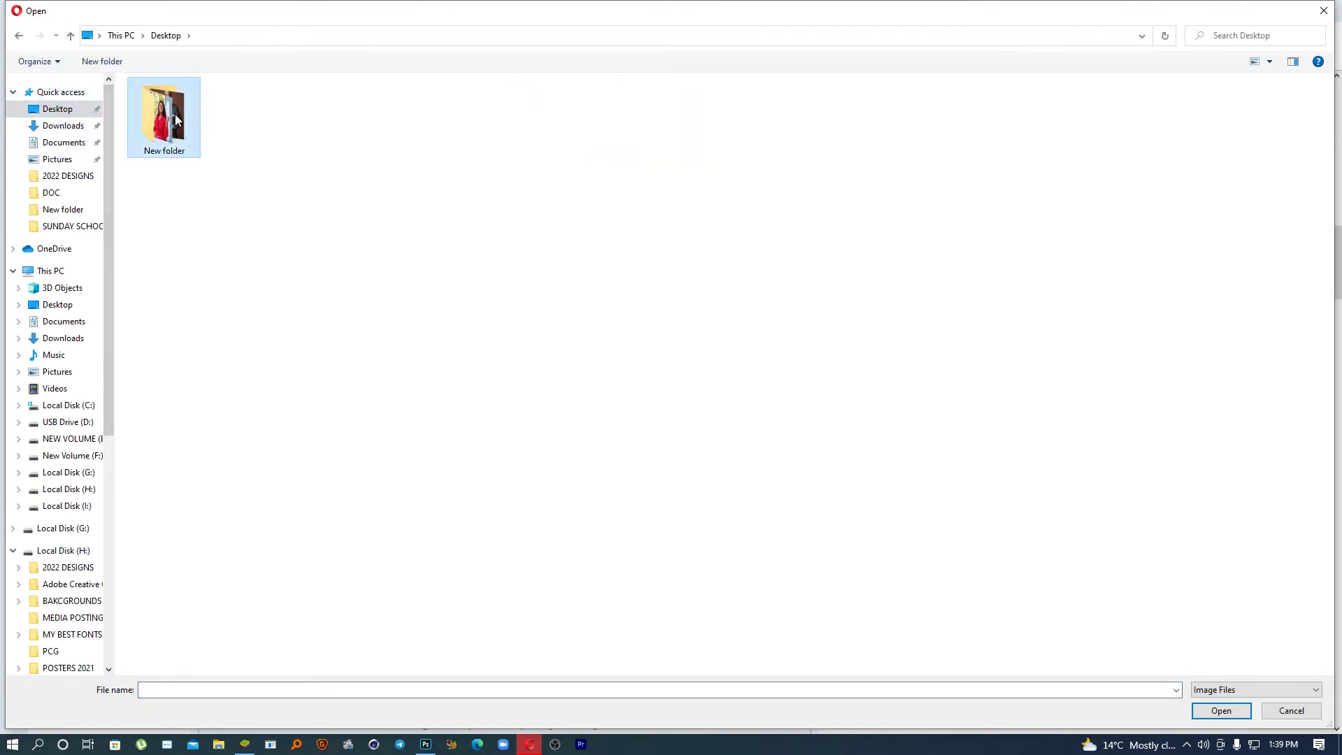
pyautogui.doubleClick(899, 114)
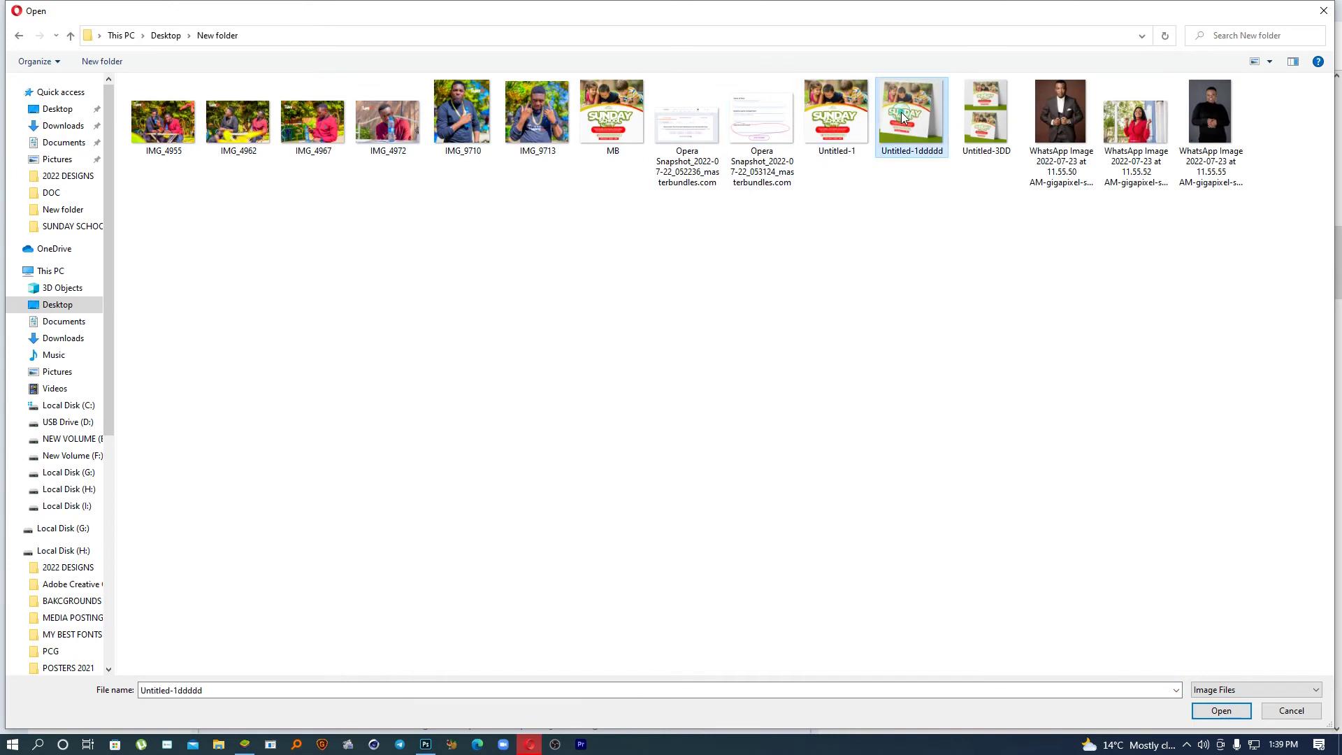
# Step: Upload Untitled-3DD from the Desktop's New folder as the Pinterest image
pyautogui.scroll(-3, 720, 290)
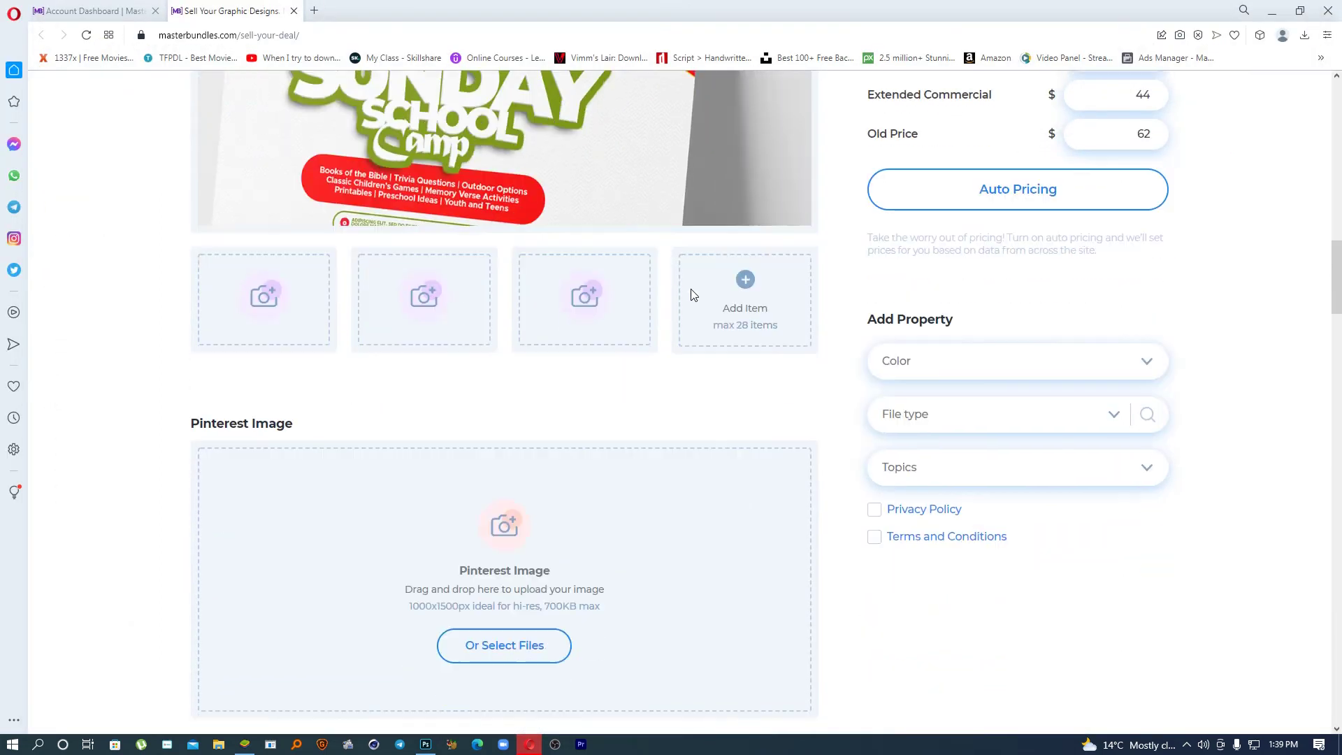
pyautogui.scroll(5, 690, 288)
pyautogui.scroll(-5, 690, 293)
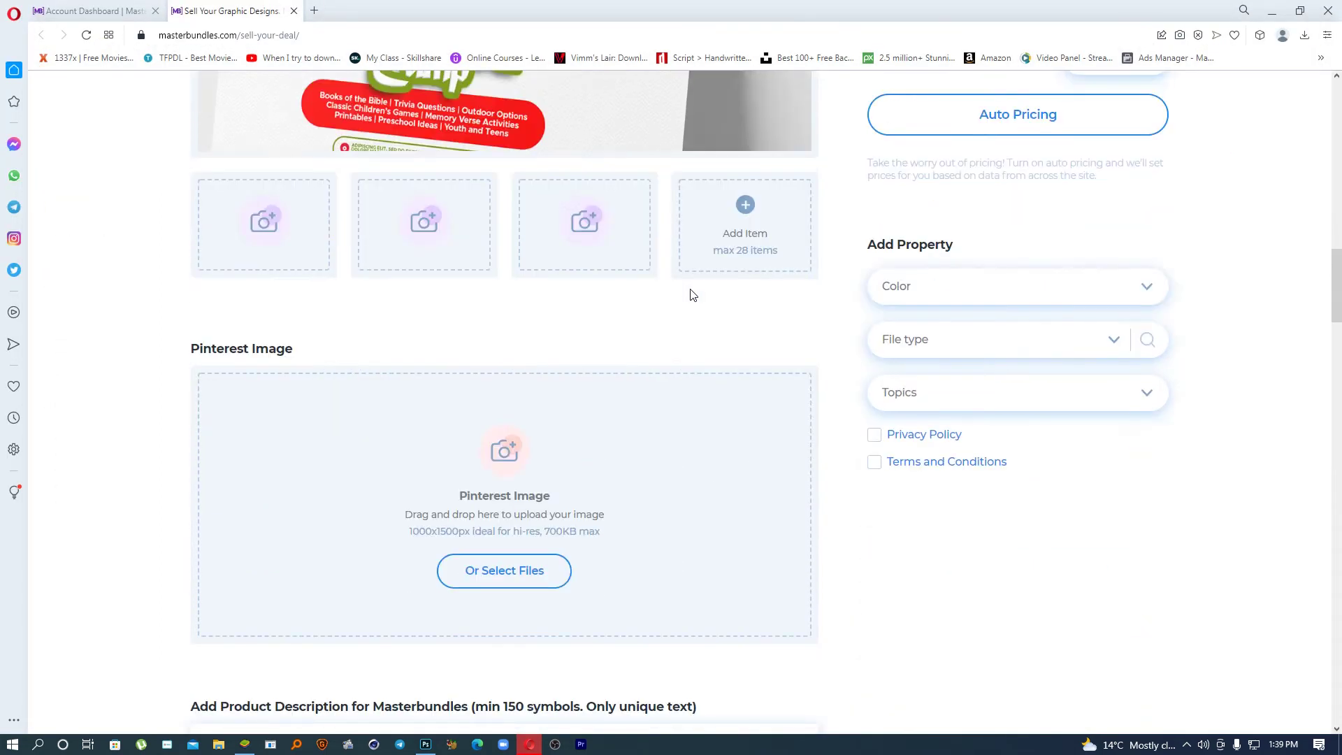
pyautogui.scroll(-3, 684, 293)
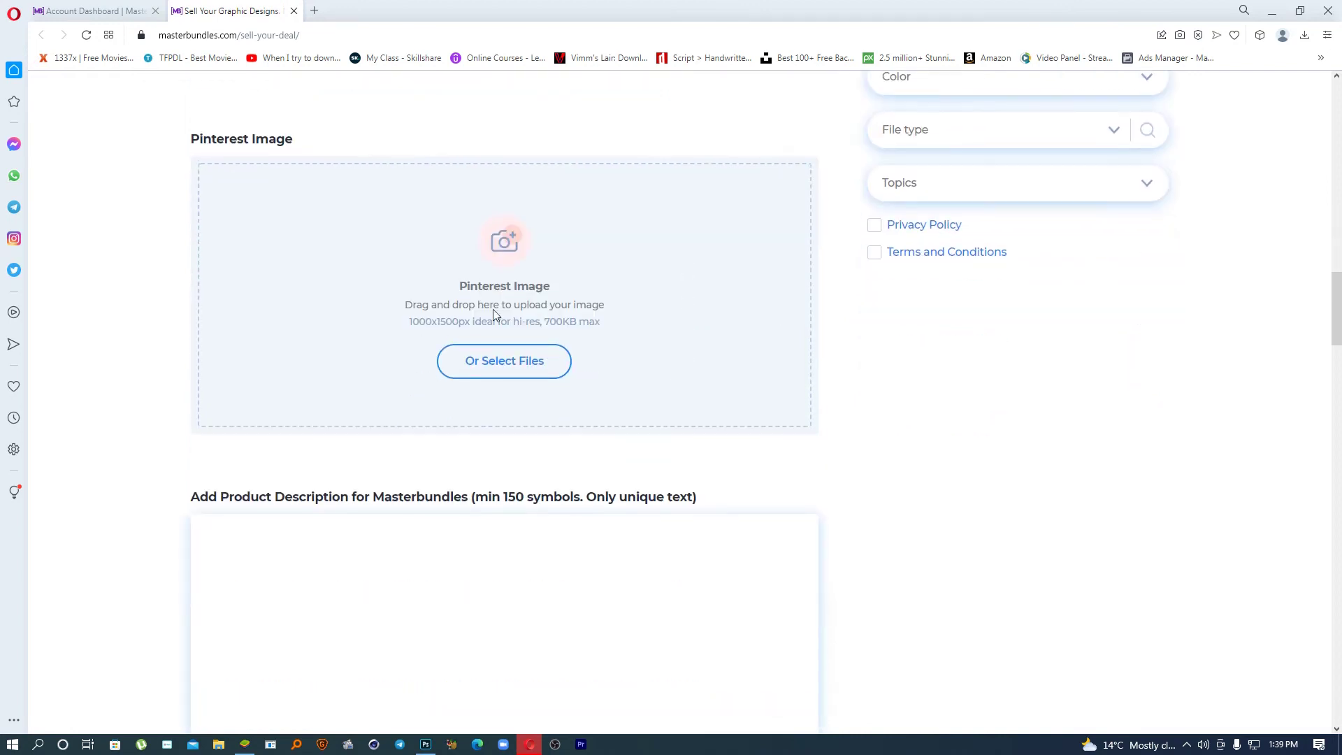
pyautogui.click(505, 361)
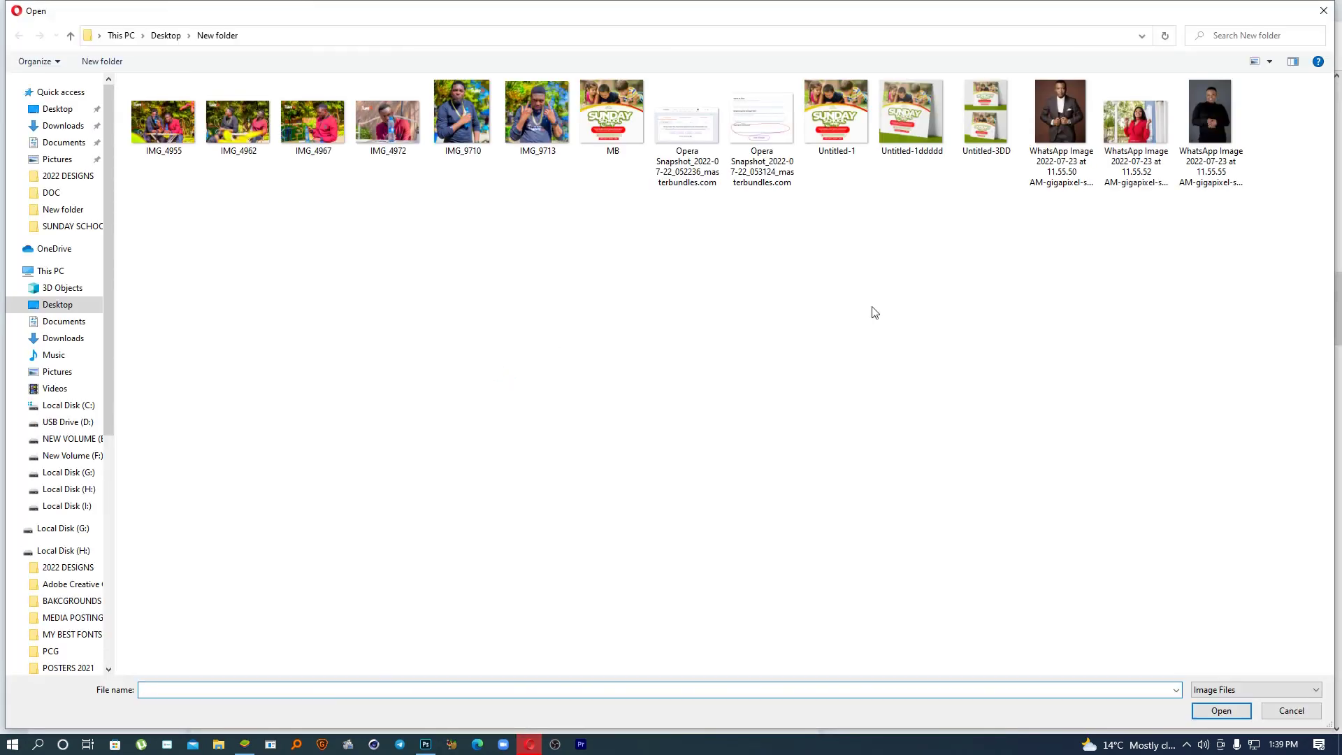
pyautogui.doubleClick(986, 106)
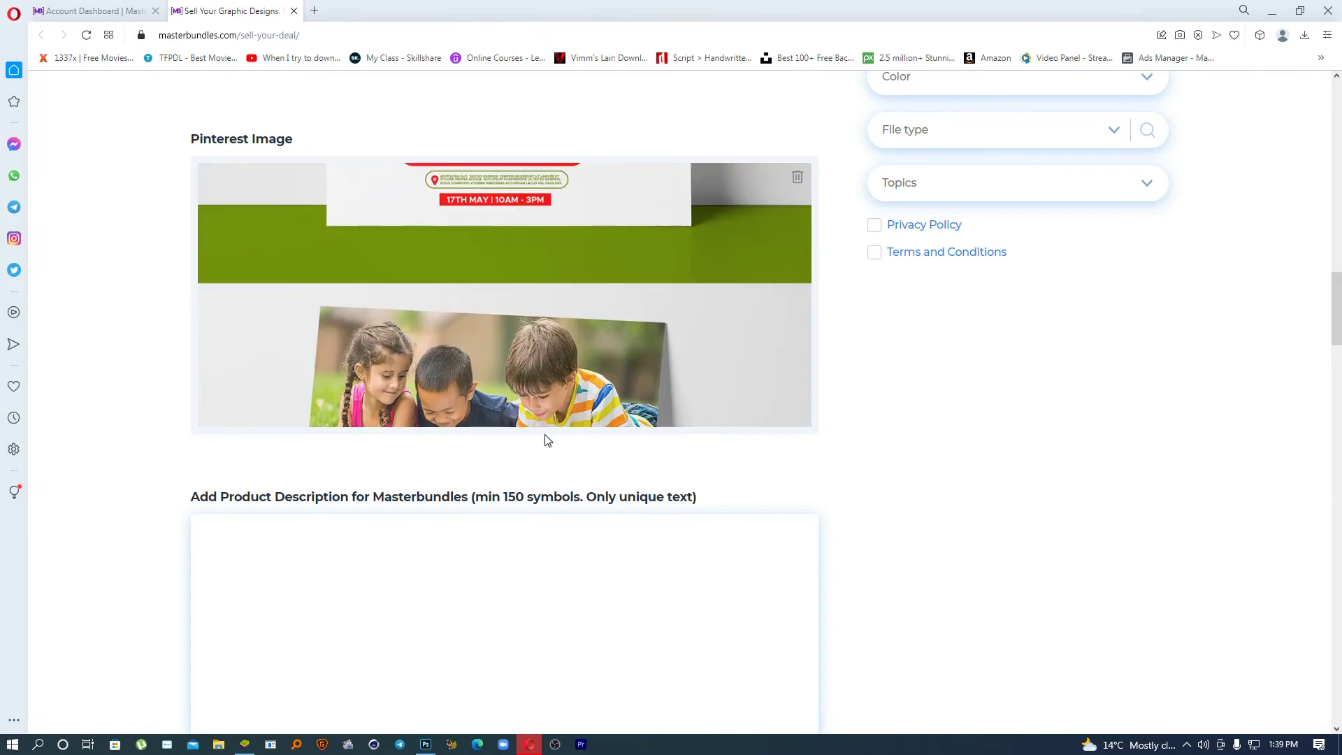
# Step: Enter "Church Sunday School Flyer Template" as the product title
pyautogui.scroll(10, 552, 446)
pyautogui.scroll(-2, 476, 452)
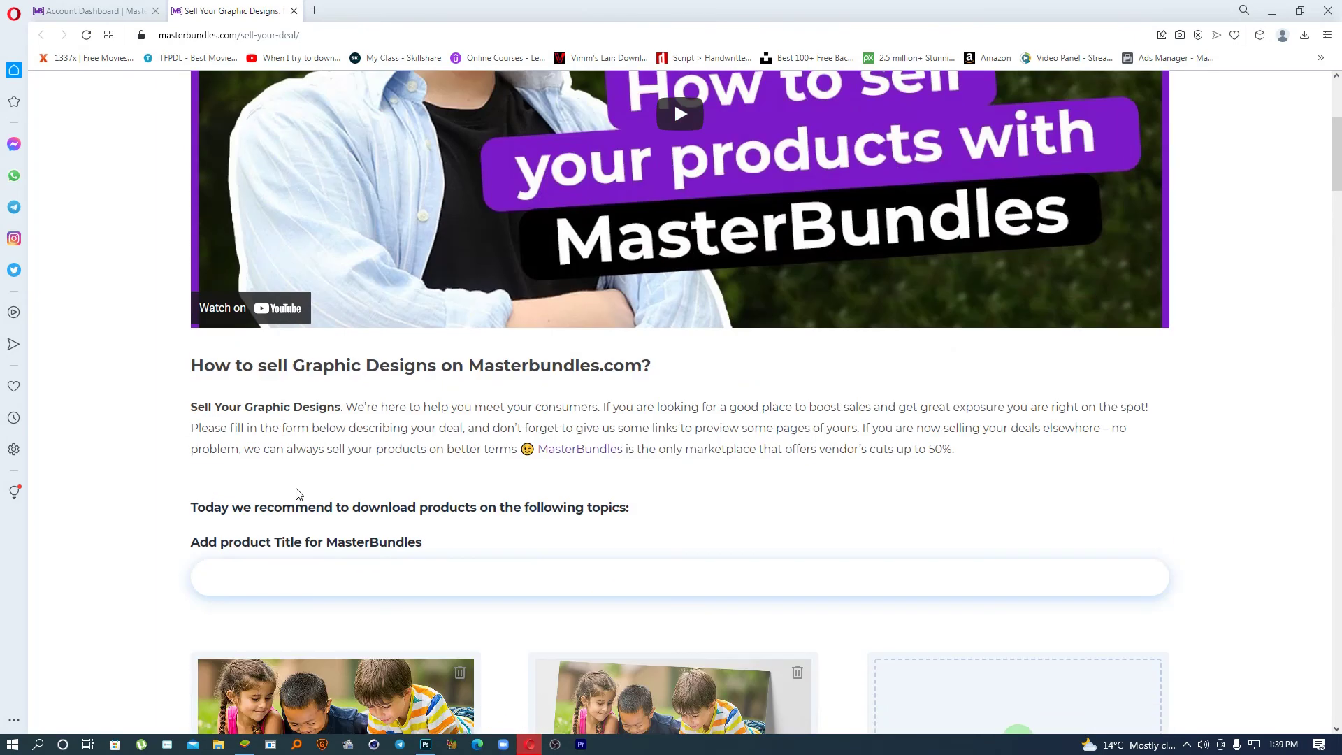
pyautogui.write('Church Sunday School Flyer Template')
# Step: Begin the product description with "Church sunday school flyer template is"
pyautogui.scroll(-15, 442, 585)
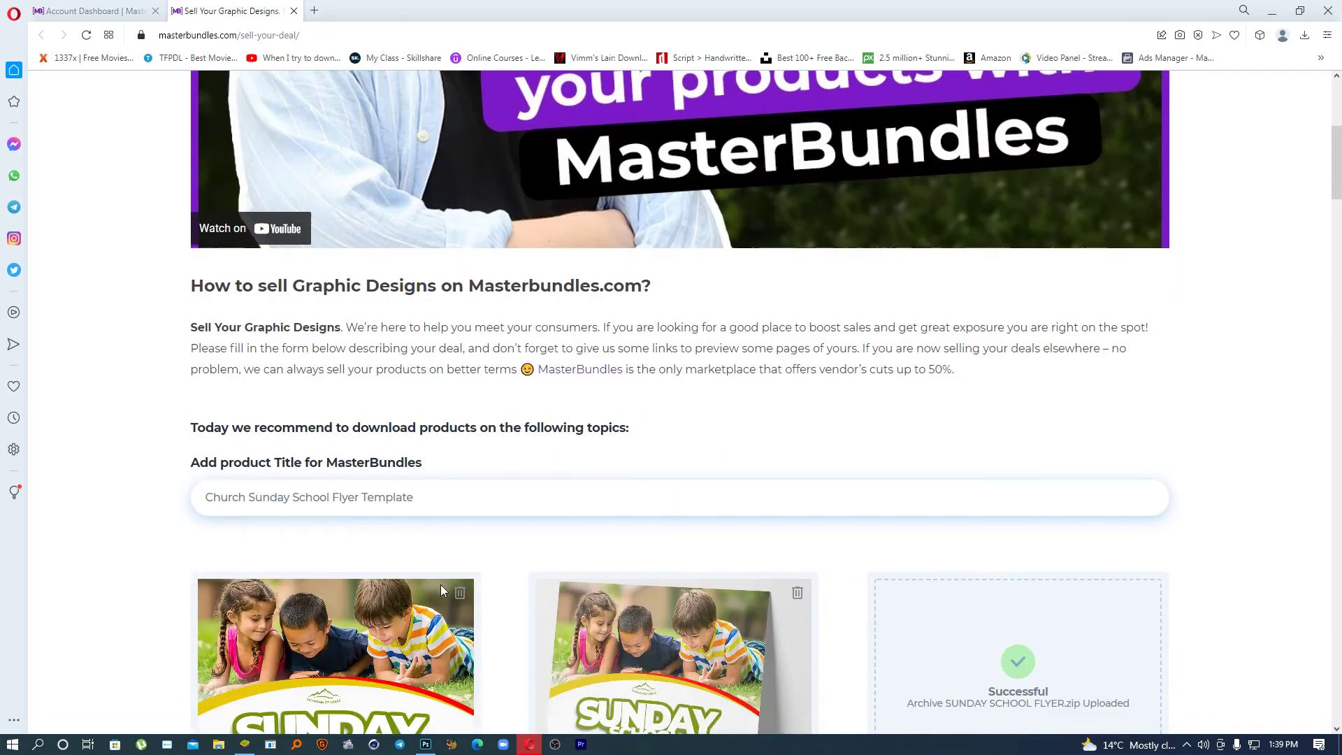
pyautogui.scroll(3, 444, 587)
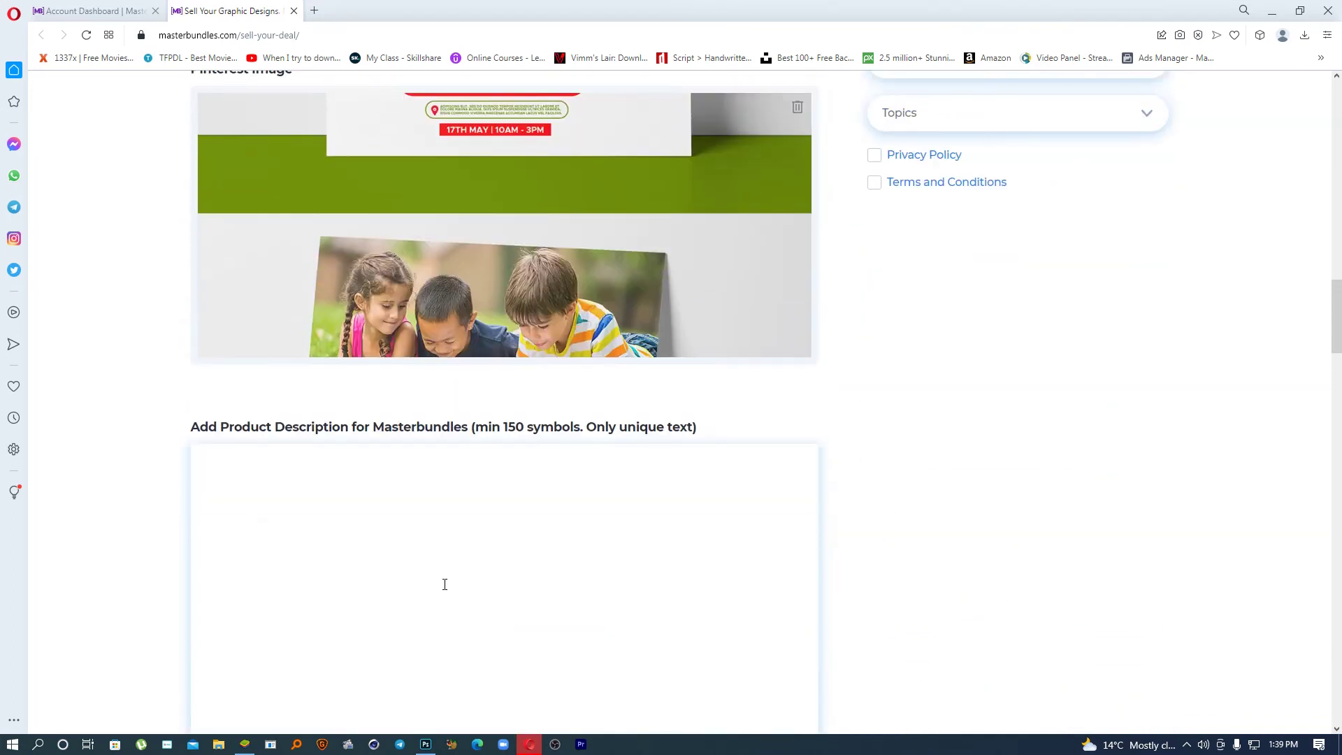
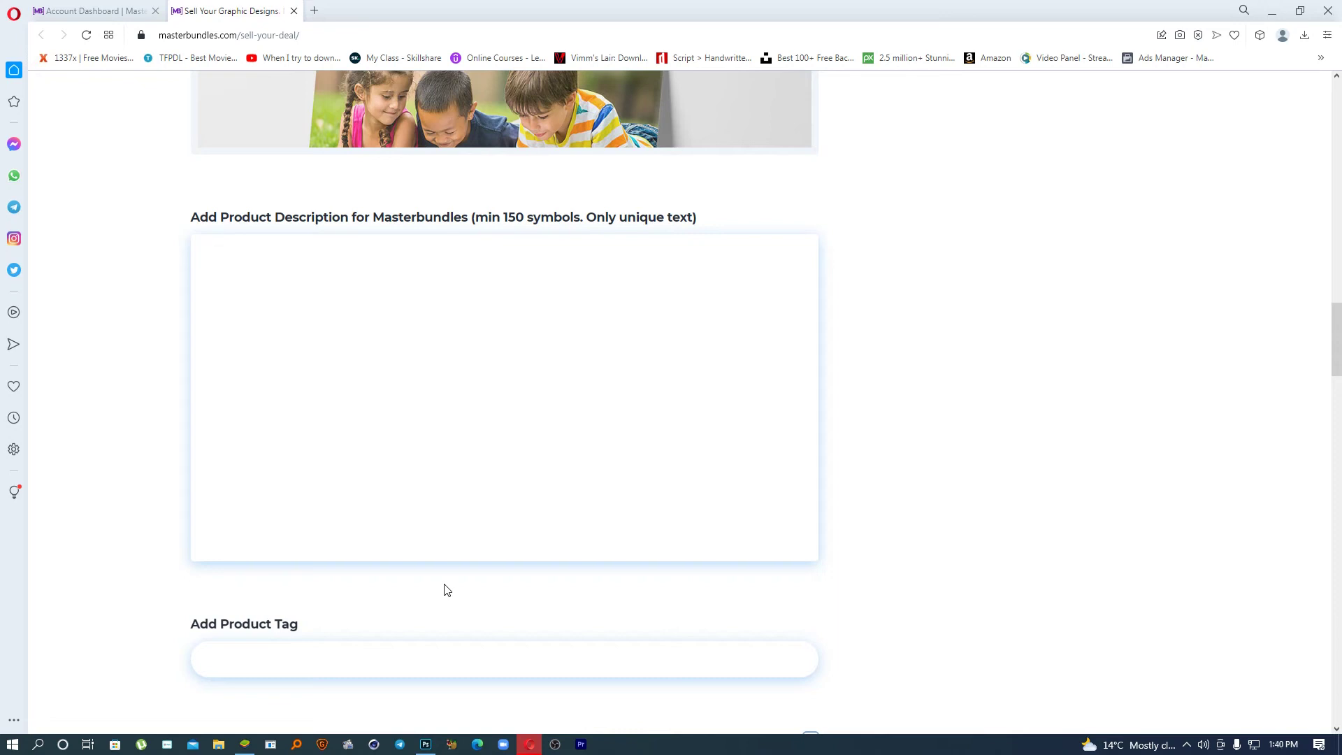
pyautogui.write('Sunday')
pyautogui.press('BackSpace')
pyautogui.press('BackSpace')
pyautogui.press('BackSpace')
pyautogui.press('BackSpace')
pyautogui.press('BackSpace')
pyautogui.press('BackSpace')
pyautogui.write('CHu')
pyautogui.press('BackSpace')
pyautogui.press('BackSpace')
pyautogui.write('hurch sunday school flyer template is')
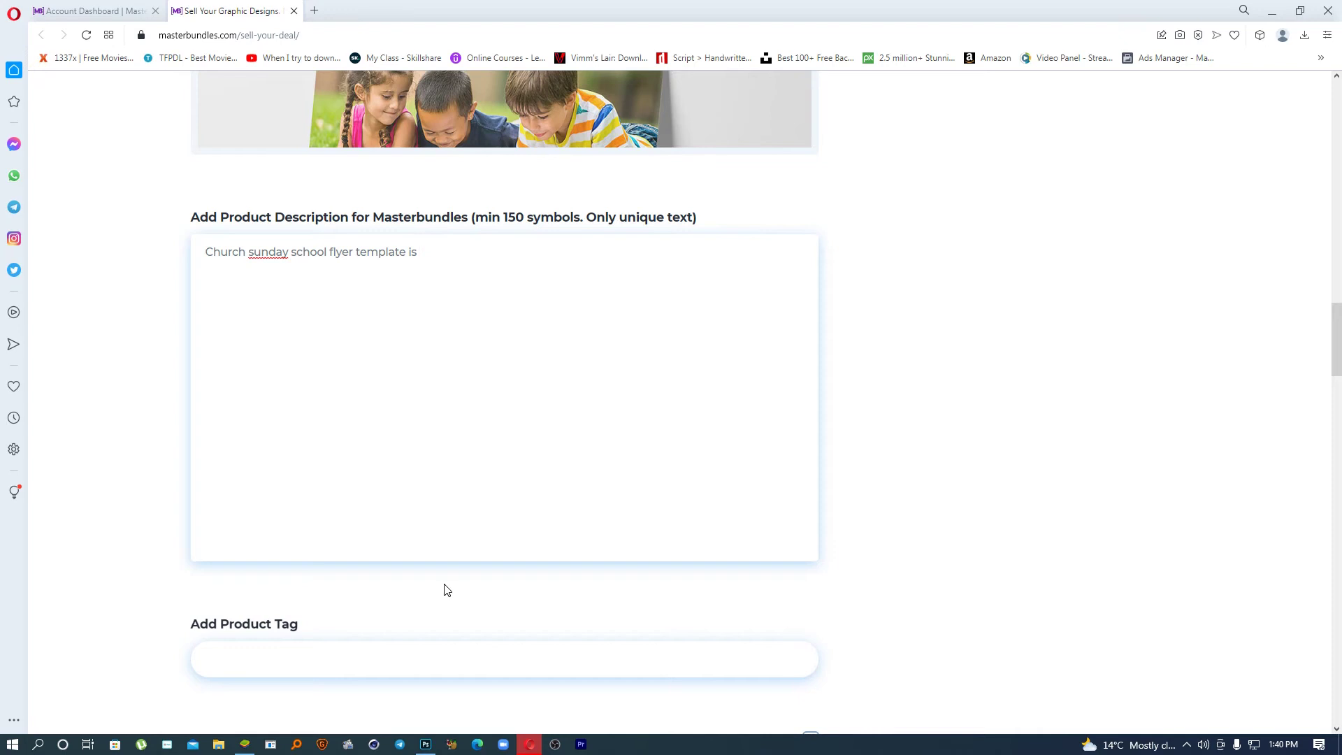
# Step: Continue the opening description sentence with "a photoshop document ( PSD )"
pyautogui.write('a photoshop')
pyautogui.write(' ad')
pyautogui.press('BackSpace')
pyautogui.press('BackSpace')
pyautogui.write('docume')
pyautogui.press('BackSpace')
pyautogui.write('ent ( PSD ) THAT COME')
pyautogui.press('BackSpace')
pyautogui.press('BackSpace')
pyautogui.press('BackSpace')
pyautogui.press('BackSpace')
pyautogui.press('BackSpace')
pyautogui.press('BackSpace')
pyautogui.press('BackSpace')
pyautogui.press('BackSpace')
pyautogui.press('BackSpace')
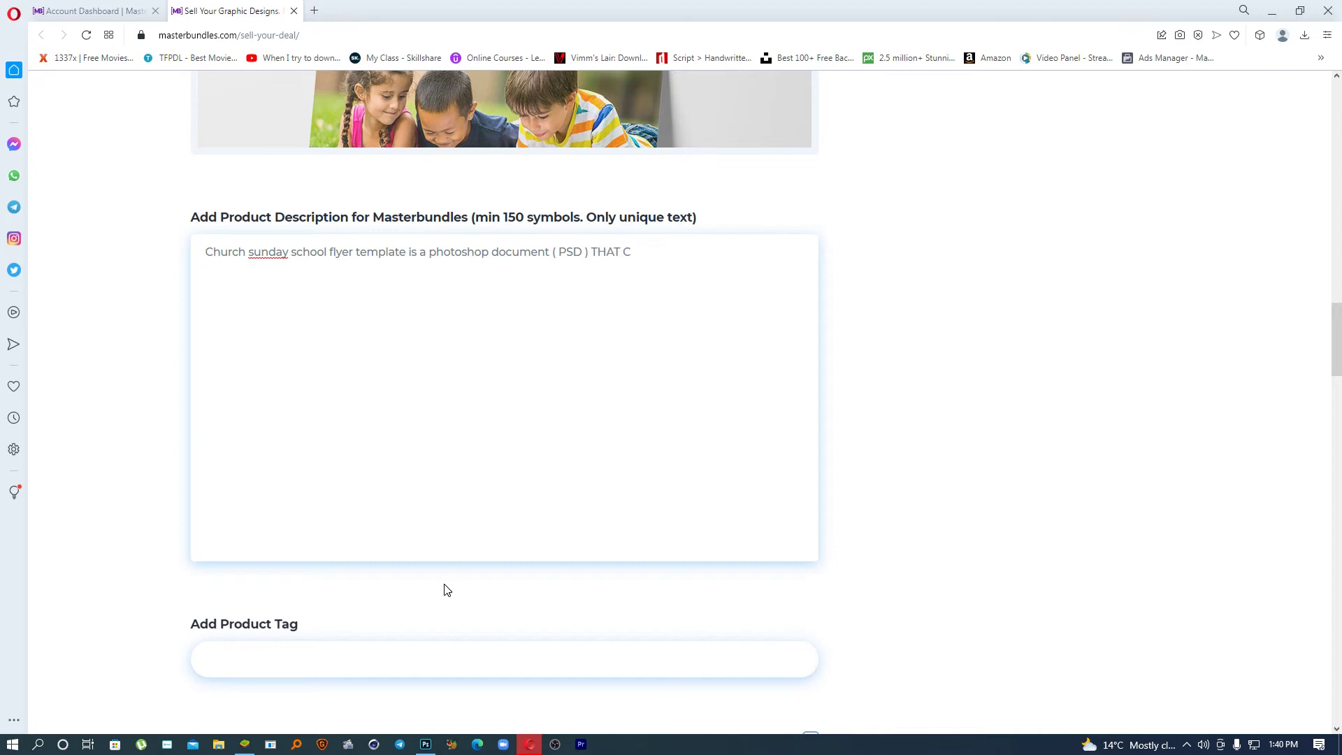
# Step: Extend the description sentence with "that has well arrange layers that can be easily customized"
pyautogui.write('that has well arrange layers that can be e')
pyautogui.press('BackSpace')
pyautogui.write('easily st')
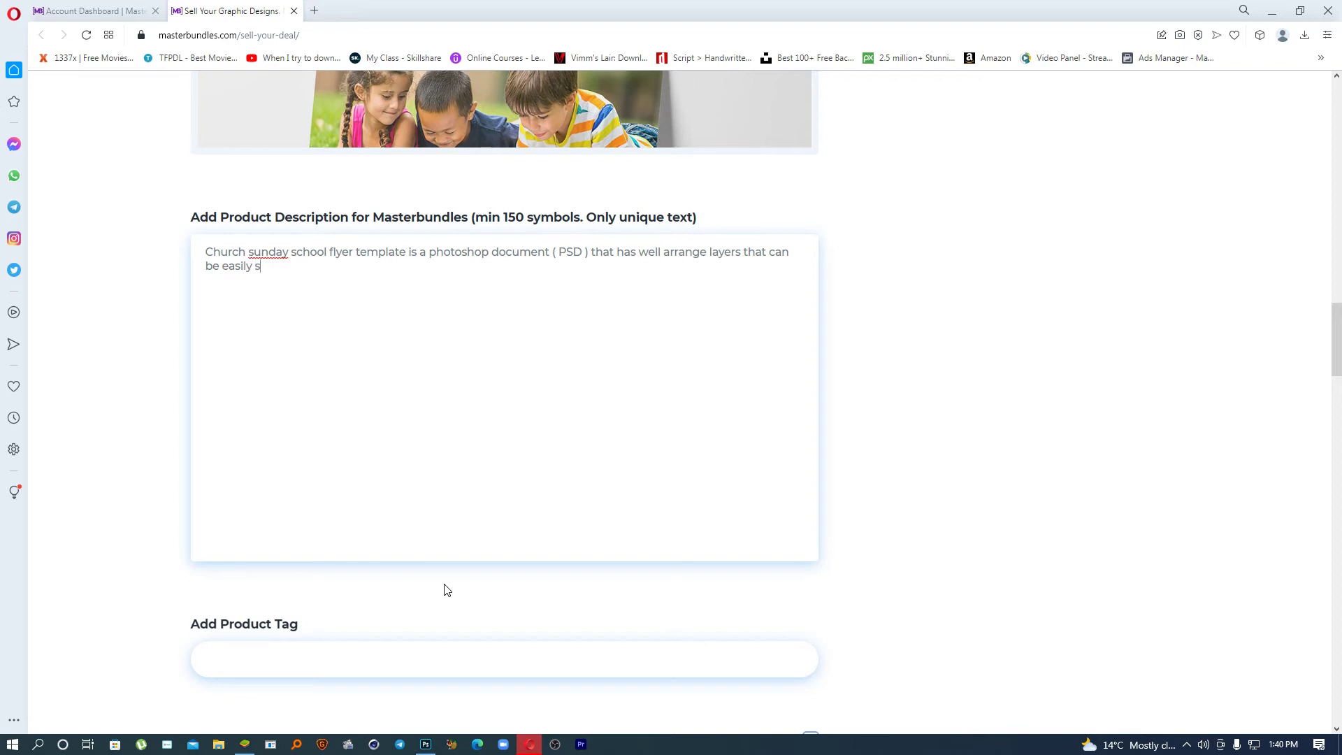
pyautogui.press('BackSpace')
pyautogui.press('BackSpace')
pyautogui.write('customized')
# Step: Correct the spelling of "Sunday" in the description and finish the sentence with "in few easy steps using photoshop."
pyautogui.rightClick(267, 262)
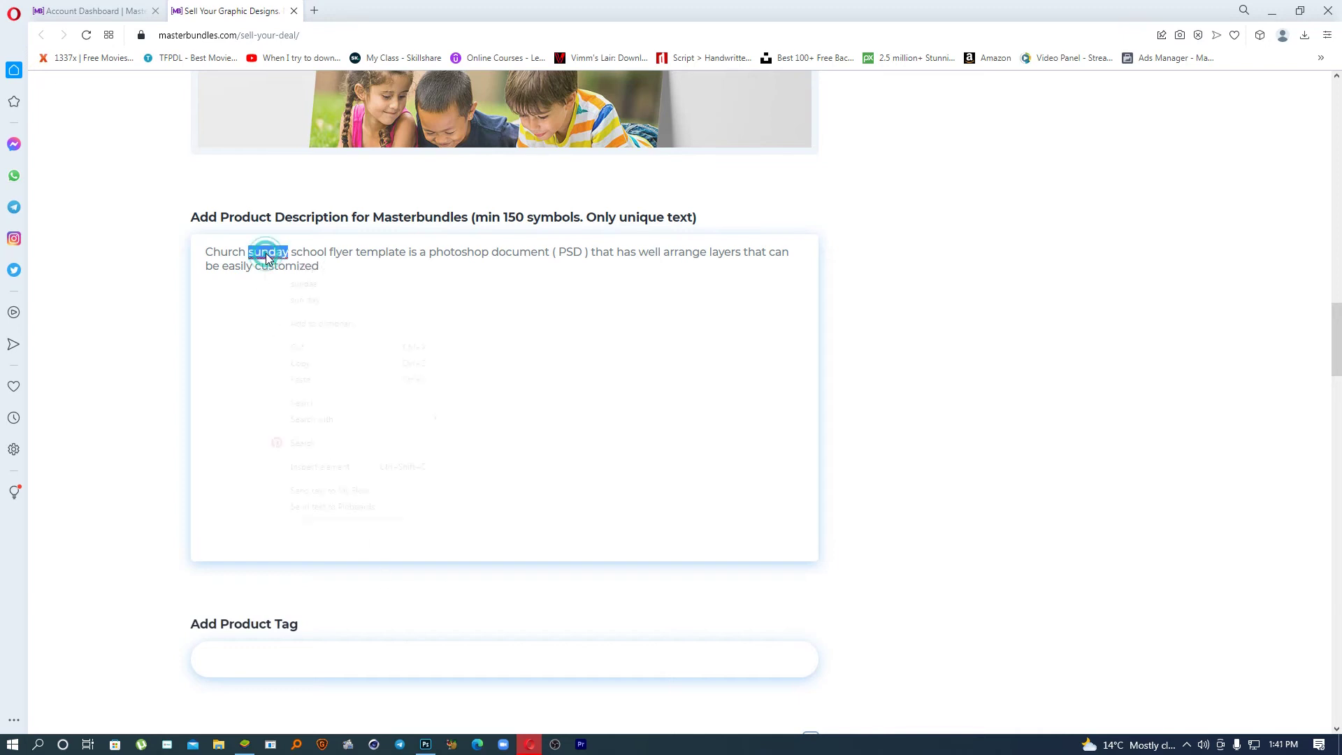
pyautogui.click(301, 268)
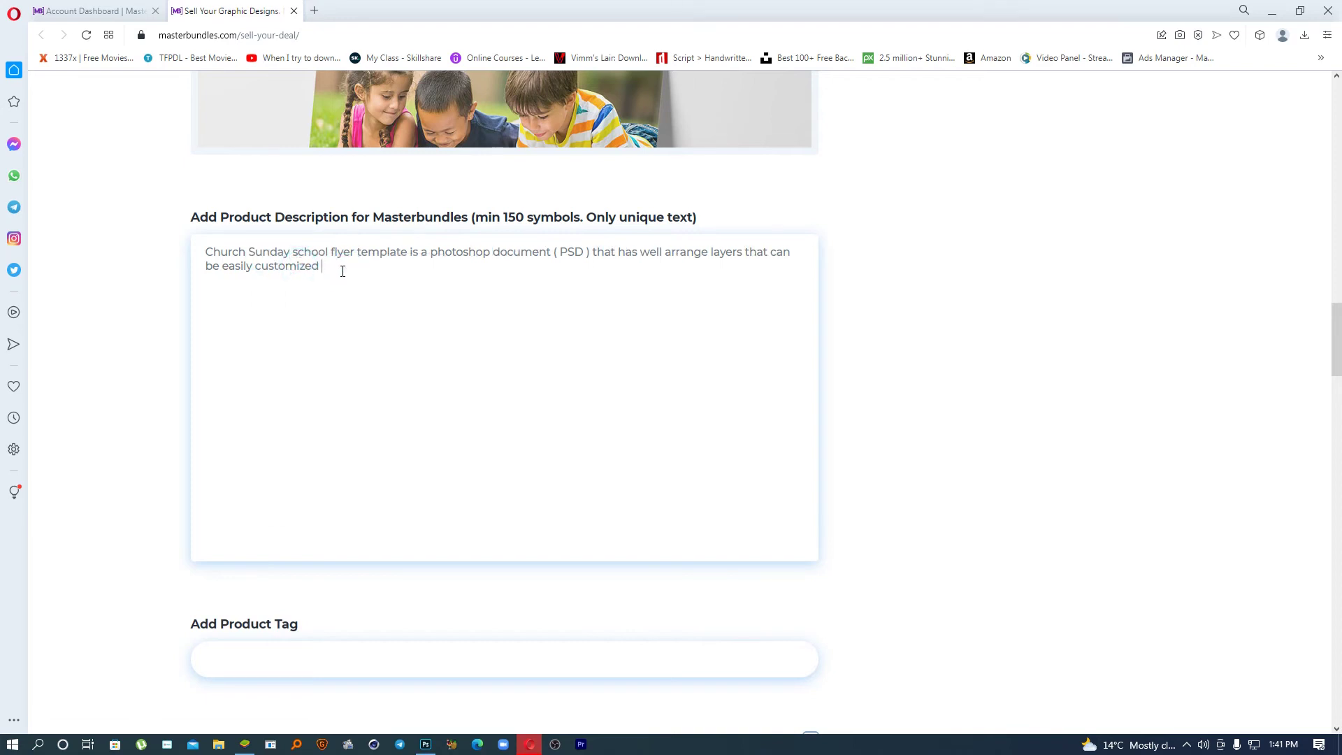
pyautogui.write('in few easy steps using photoshop.')
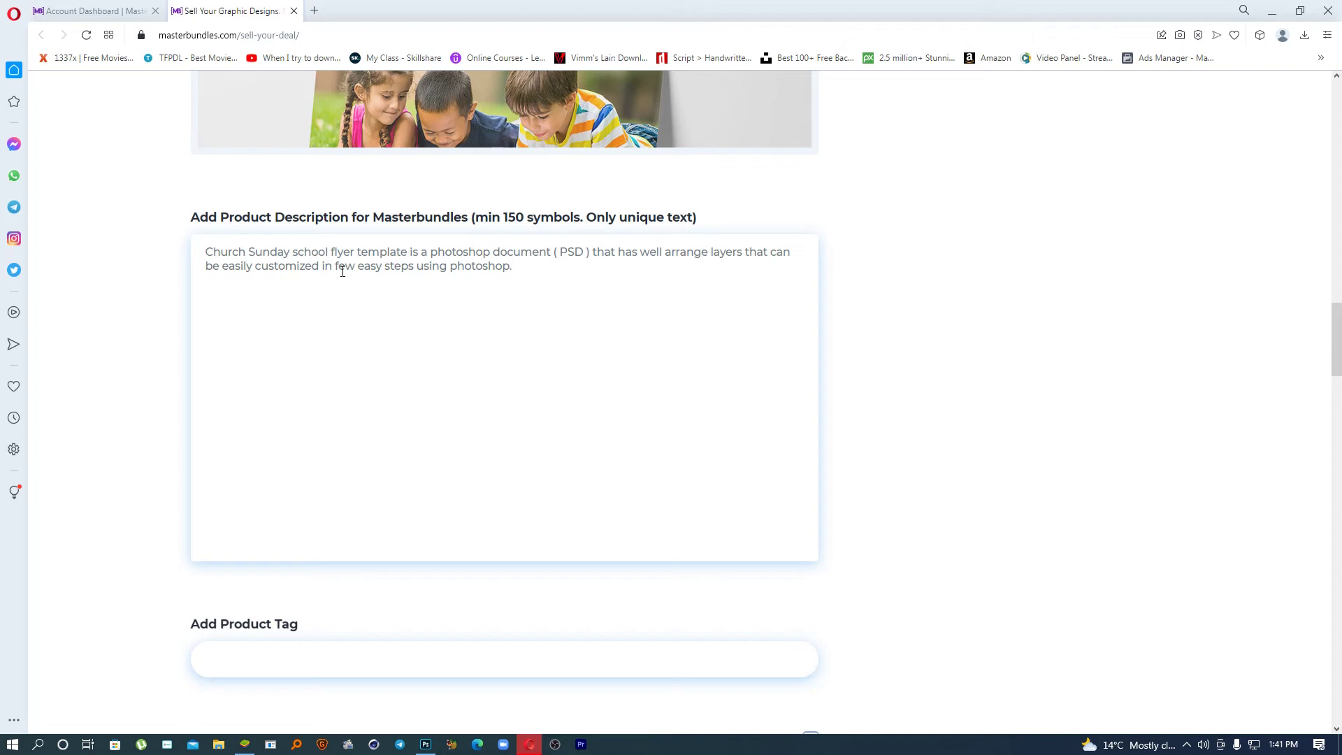
# Step: Add a "FEATURES" heading below the description paragraph with the list line "- 1 Psd file"
pyautogui.write('E')
pyautogui.press('BackSpace')
pyautogui.write('Fea')
pyautogui.press('BackSpace')
pyautogui.press('BackSpace')
pyautogui.write('EATURES - 1 PSD')
pyautogui.press('BackSpace')
pyautogui.press('BackSpace')
pyautogui.press('BackSpace')
pyautogui.press('BackSpace')
pyautogui.press('BackSpace')
pyautogui.write('ps')
pyautogui.press('BackSpace')
pyautogui.press('BackSpace')
pyautogui.write('psd Fl')
pyautogui.press('BackSpace')
pyautogui.press('BackSpace')
pyautogui.press('BackSpace')
pyautogui.press('BackSpace')
pyautogui.press('BackSpace')
pyautogui.write('Psd f')
pyautogui.write('ile ')
# Step: Add the feature lines "- Resolution 300dpi" and "- Free Fonts" to the description
pyautogui.write('- R')
pyautogui.press('BackSpace')
pyautogui.write('Resol')
pyautogui.press('BackSpace')
pyautogui.write('ution')
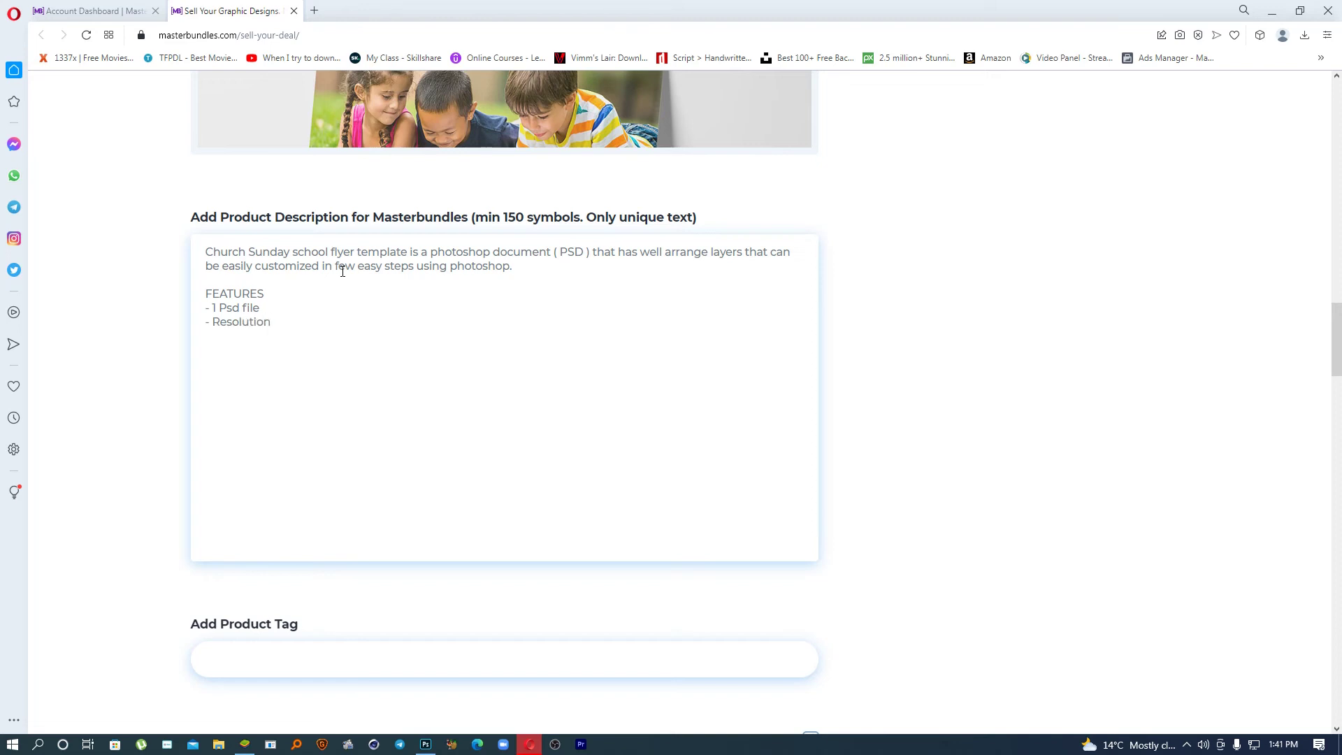
pyautogui.write(' 300')
pyautogui.write('sp')
pyautogui.press('BackSpace')
pyautogui.press('BackSpace')
pyautogui.write('dpi - ')
pyautogui.write('Free')
pyautogui.write(' Fonts')
# Step: Add the feature line "- Dimentions: 1080x1080" and insert a colon after "Resolution"
pyautogui.press('Return')
pyautogui.write('- Dimentions')
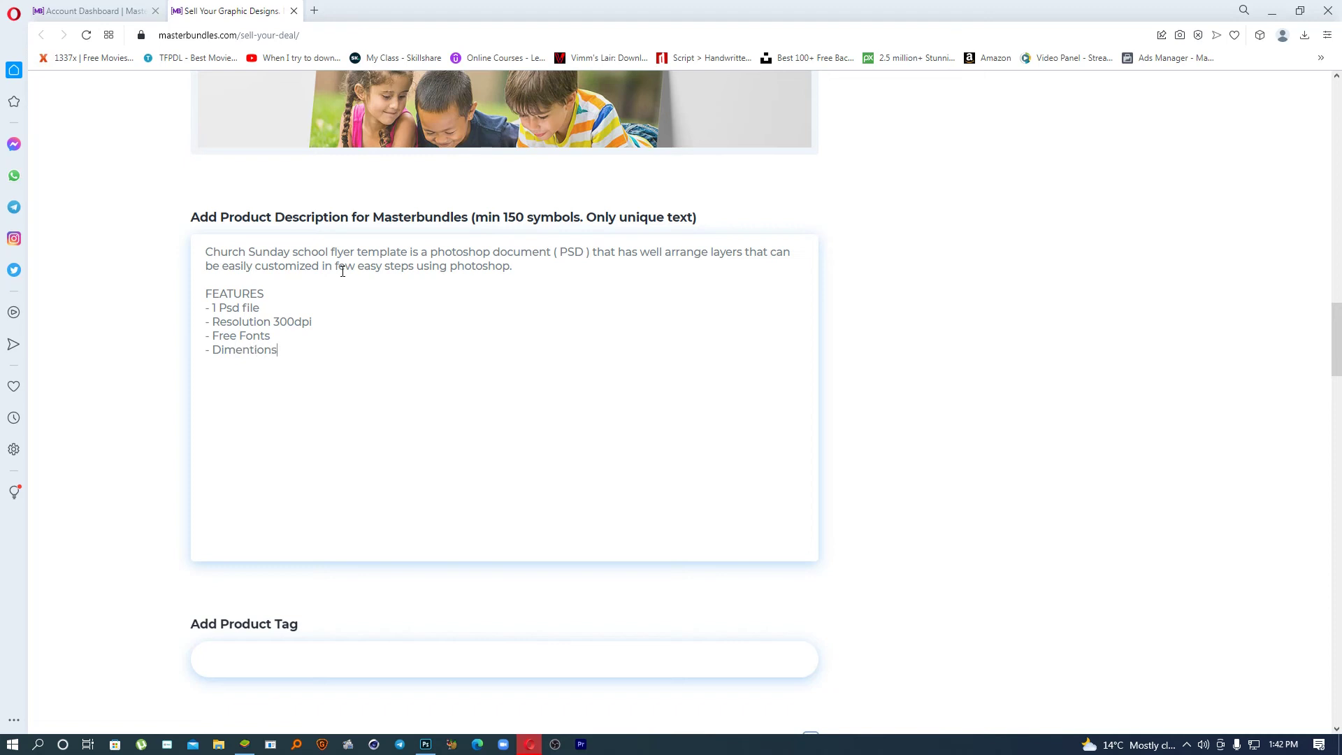
pyautogui.write(' 1080x1080')
pyautogui.click(276, 350)
pyautogui.write(':')
pyautogui.press('BackSpace')
pyautogui.press('BackSpace')
pyautogui.write(':')
pyautogui.click(270, 321)
pyautogui.write(':')
pyautogui.click(279, 308)
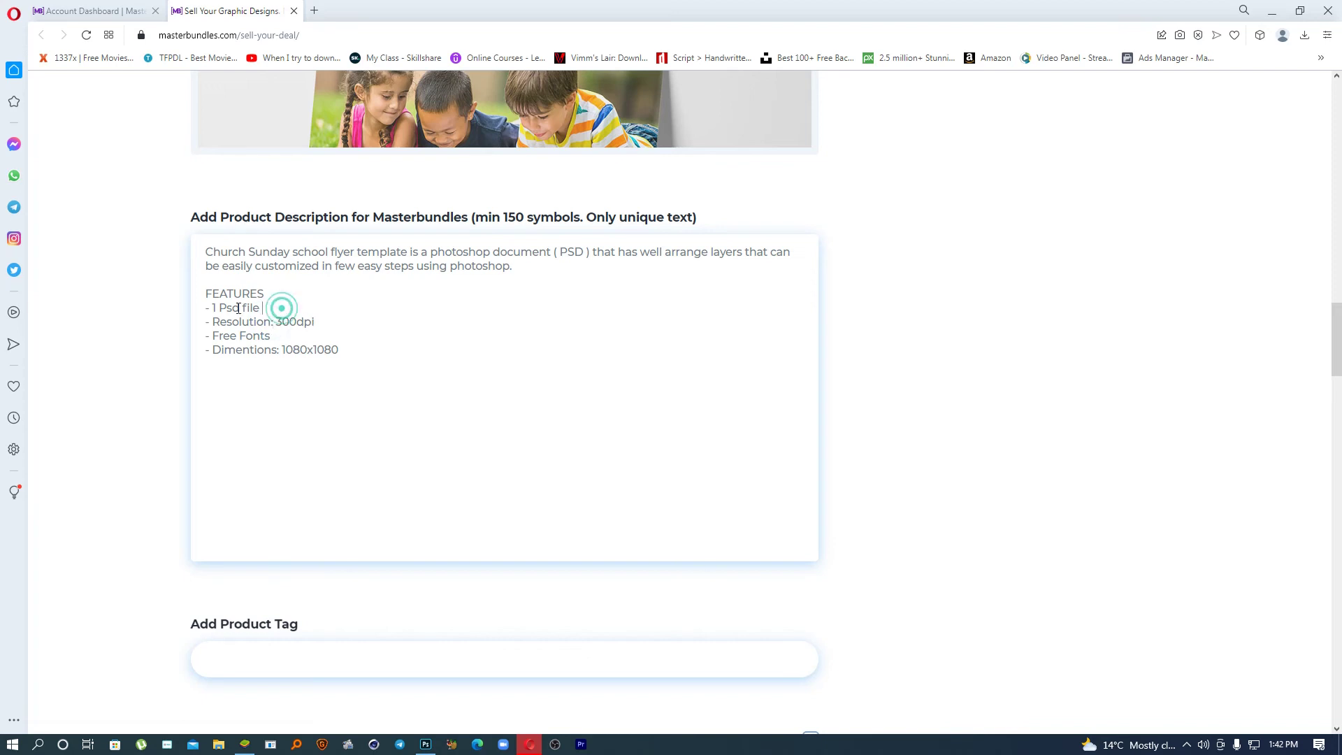
pyautogui.click(219, 307)
# Step: Add the heading "SOFTWARE USED" below the features list, separated by a blank line
pyautogui.click(361, 351)
pyautogui.press('Return')
pyautogui.write('U')
pyautogui.press('BackSpace')
pyautogui.write('SOF')
pyautogui.write('WAR')
pyautogui.press('BackSpace')
pyautogui.press('BackSpace')
pyautogui.press('BackSpace')
pyautogui.write('TWARE USED')
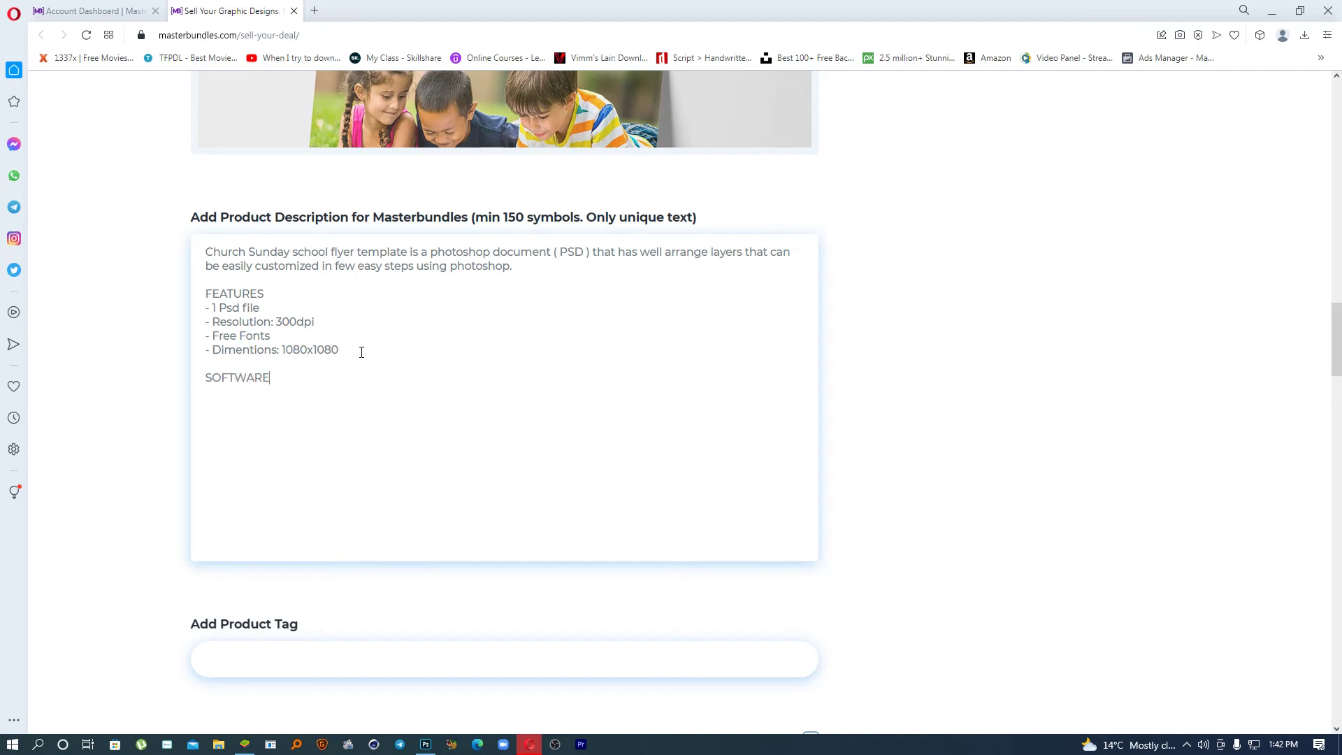
# Step: Enter "Photoshop ( CC 2020 )" under the SOFTWARE USED heading
pyautogui.press('Return')
pyautogui.write('P')
pyautogui.press('BackSpace')
pyautogui.write('Photoshop ( CC')
pyautogui.press('BackSpace')
pyautogui.press('BackSpace')
pyautogui.write('CC 2020')
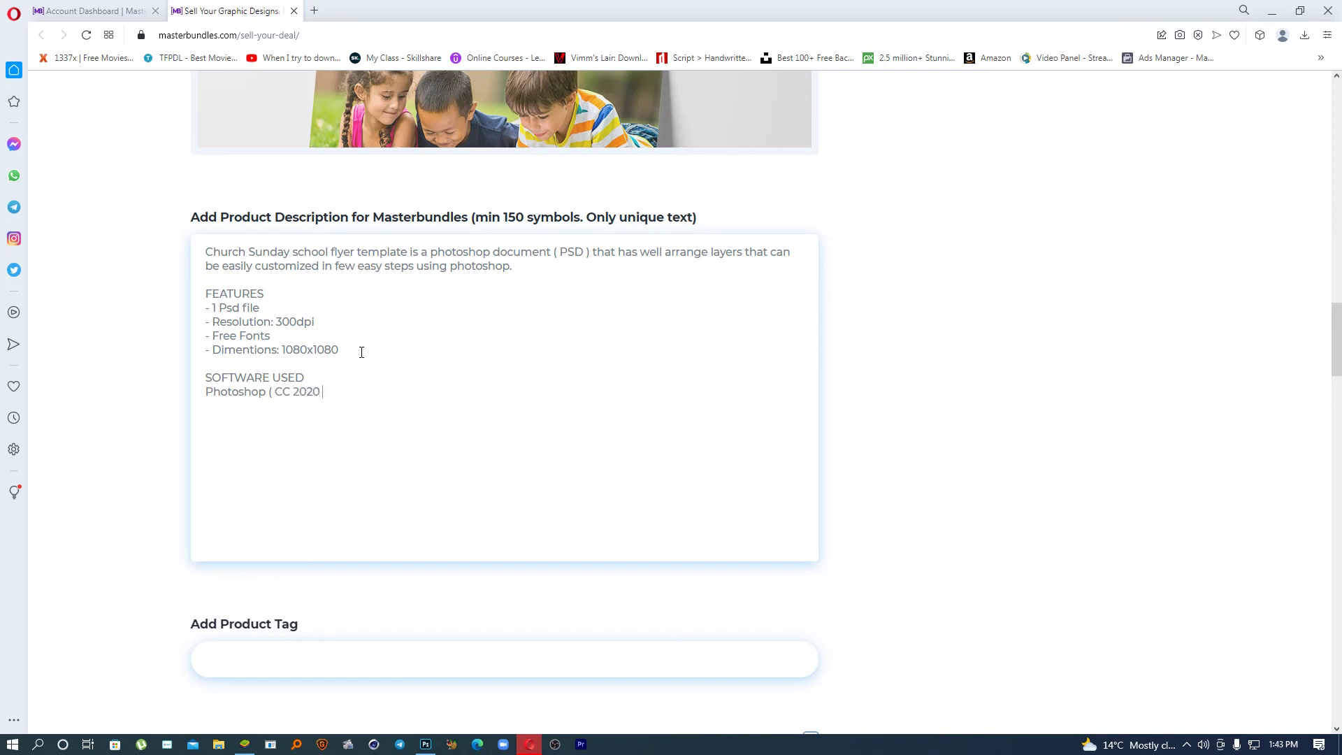
pyautogui.write(' )')
# Step: Add a "SOFTWARE TO BE USED" section that names Photoshop at the end of the description
pyautogui.press('Return')
pyautogui.write('TWARE USBE Uhoo')
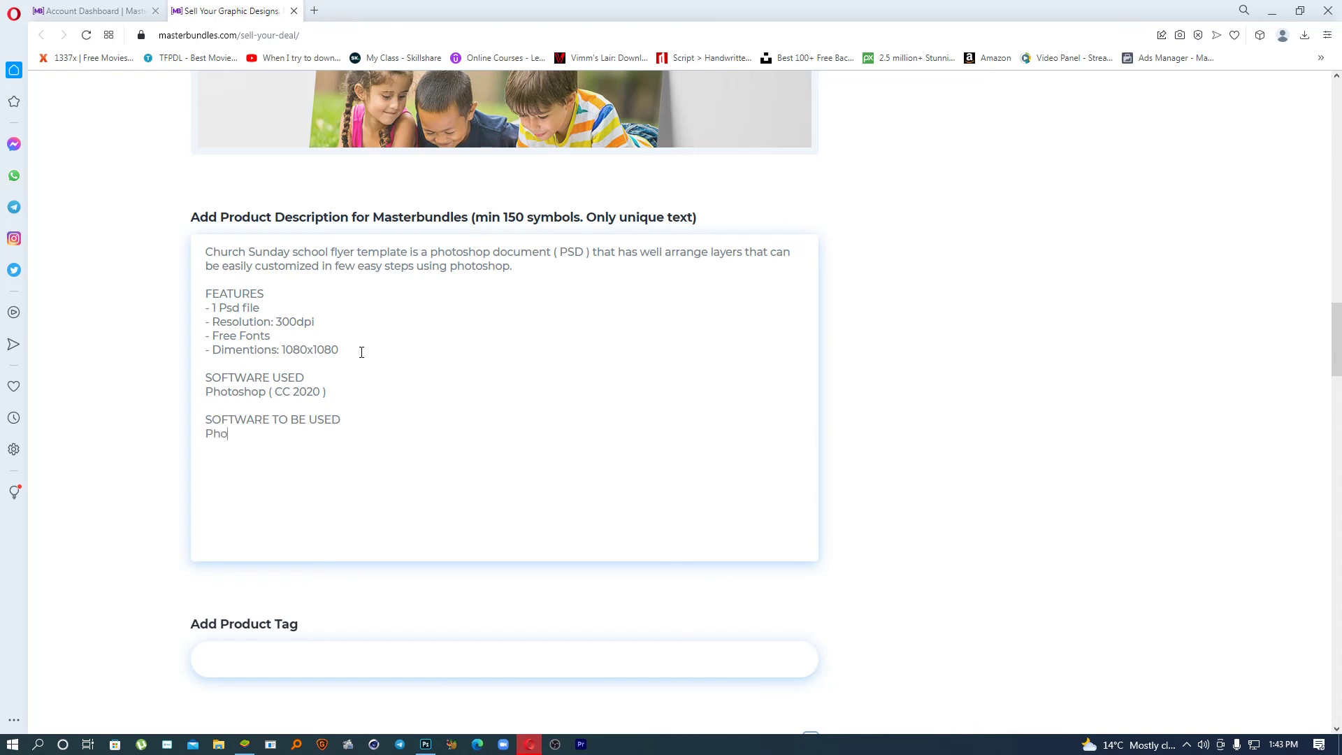
pyautogui.press('BackSpace')
pyautogui.press('BackSpace')
pyautogui.write('toshop ( Ang')
# Step: Set the product's file type property to PSD
pyautogui.scroll(10, 767, 434)
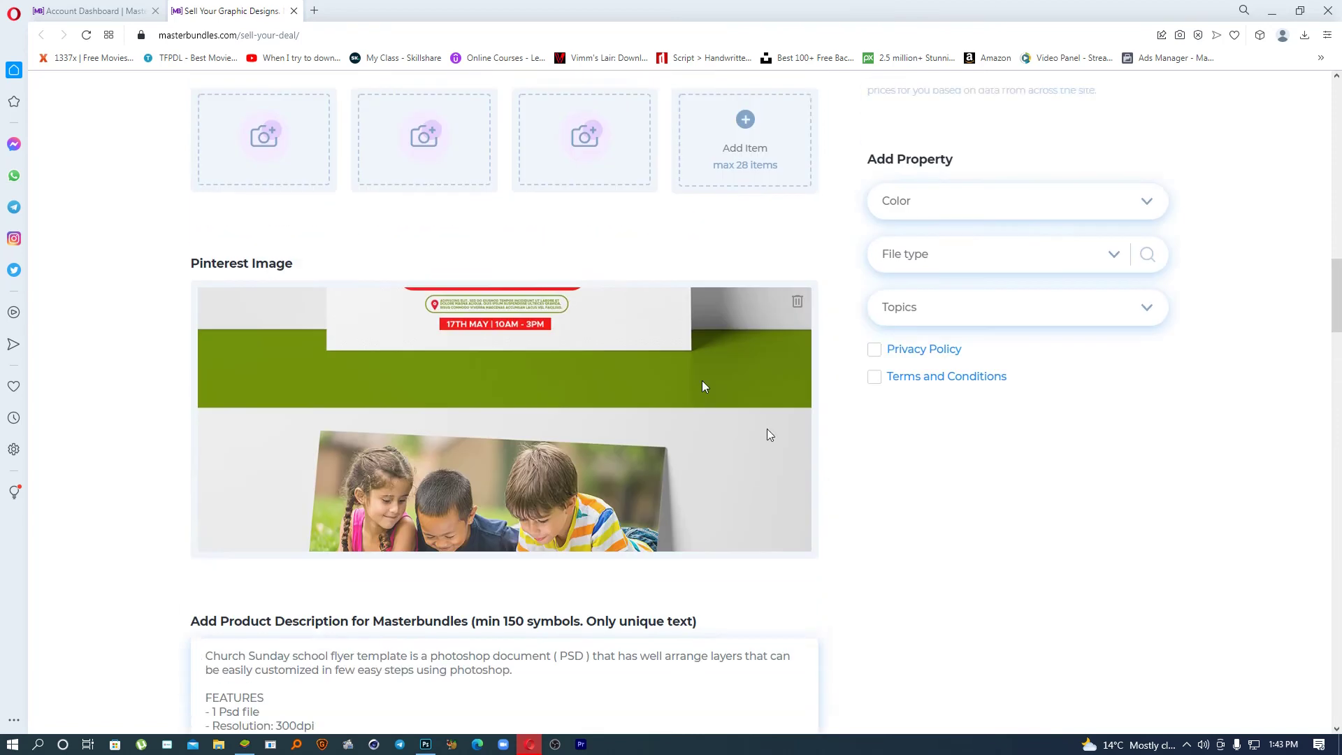
pyautogui.scroll(-3, 1011, 508)
pyautogui.scroll(-2, 1011, 508)
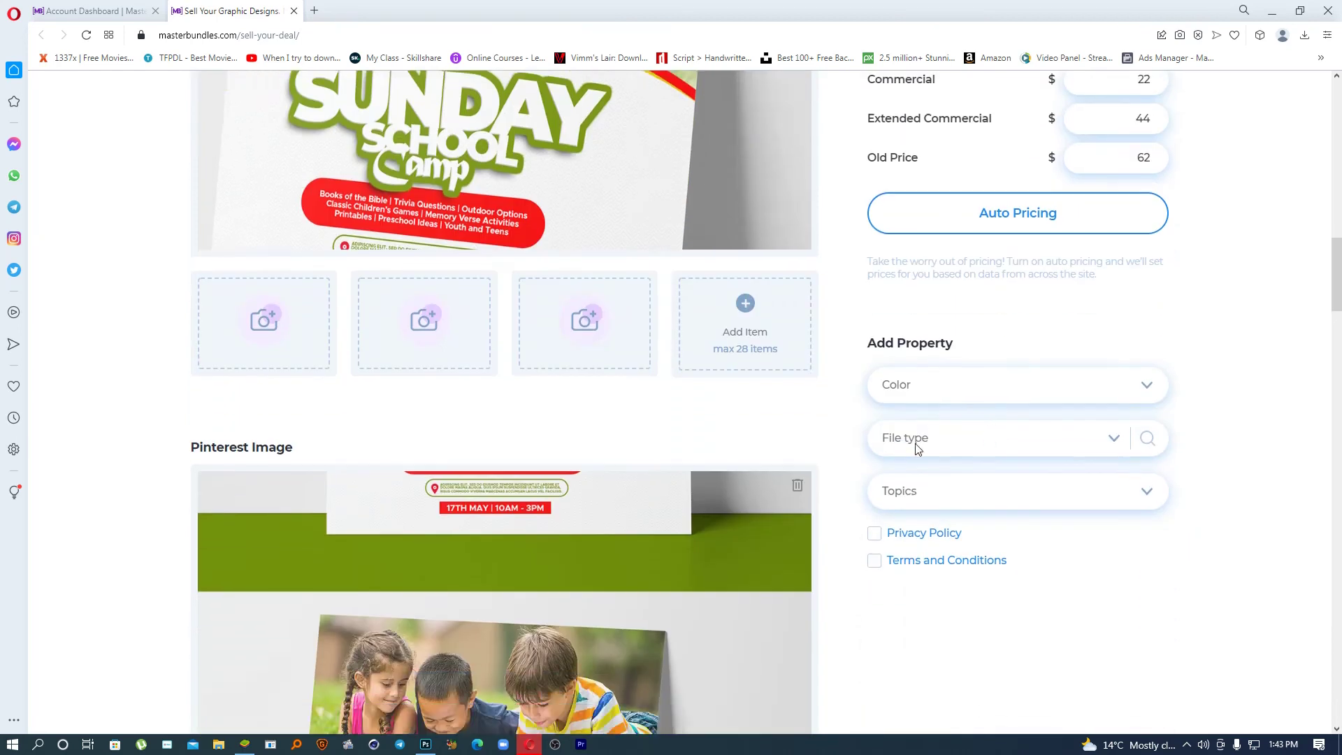
pyautogui.click(1116, 346)
pyautogui.scroll(-8, 920, 428)
pyautogui.scroll(-3, 921, 427)
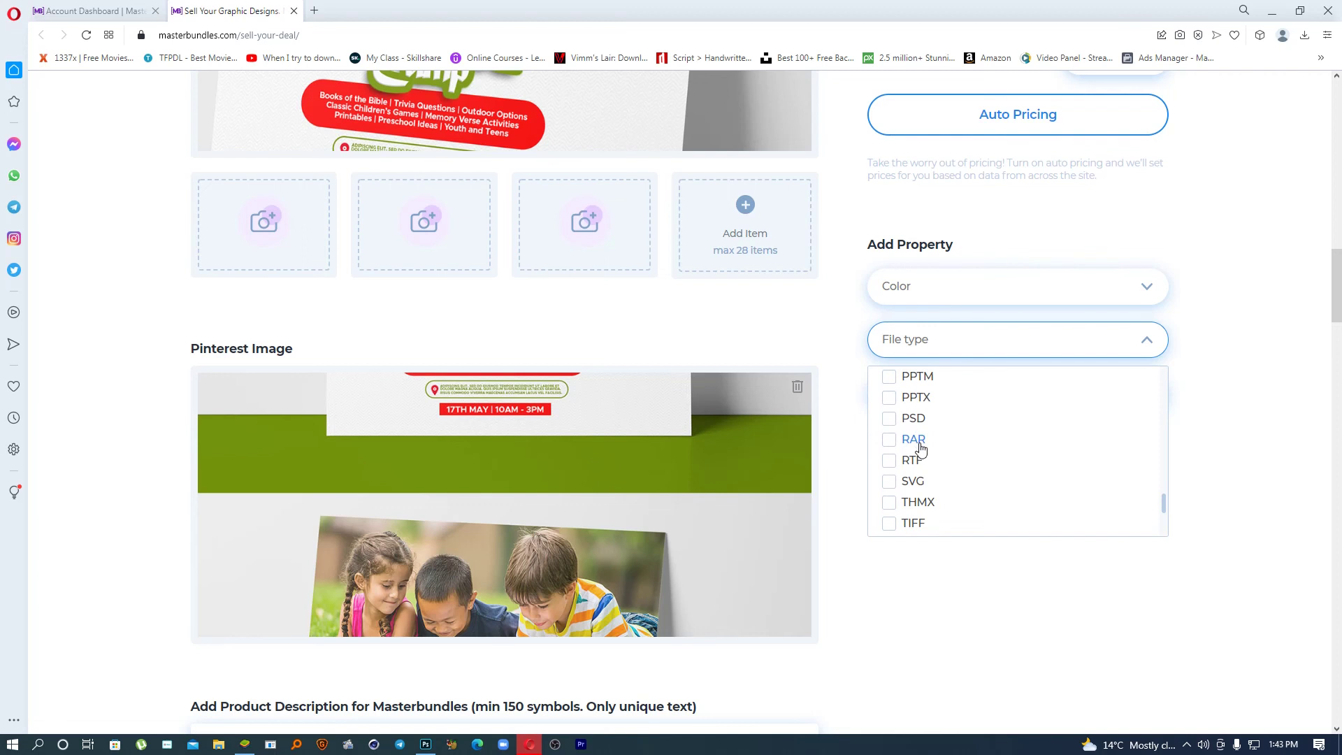
pyautogui.click(888, 418)
pyautogui.scroll(-2, 1090, 448)
pyautogui.click(1223, 417)
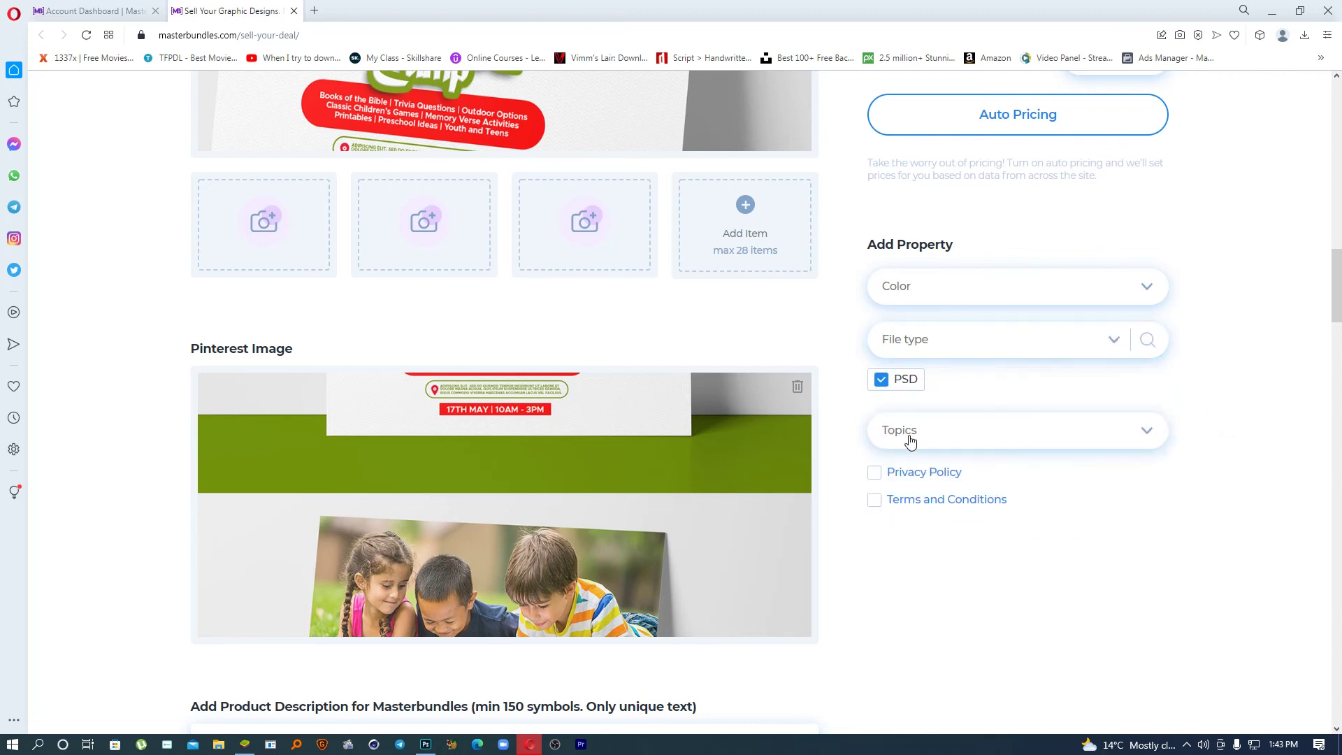
# Step: Assign the topics Post, Marketing and Cover to the product
pyautogui.click(908, 441)
pyautogui.scroll(-3, 931, 559)
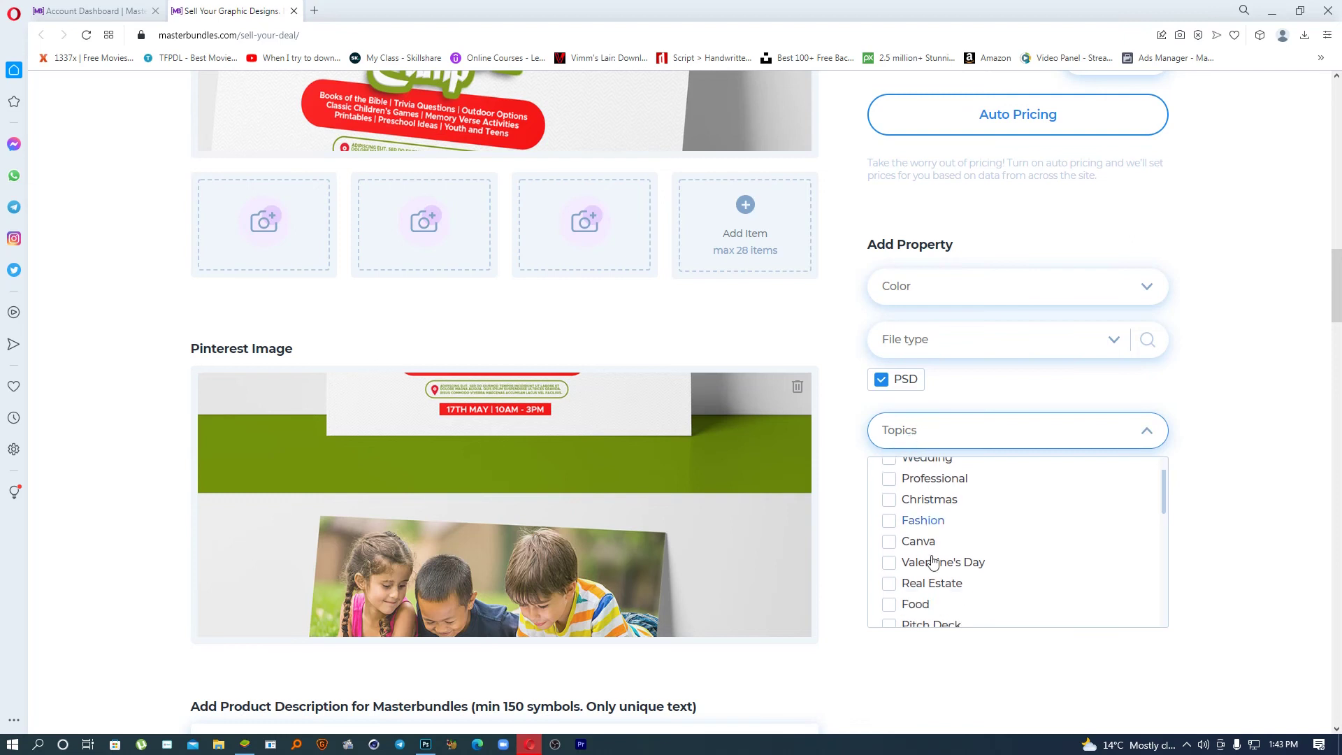
pyautogui.scroll(-5, 931, 561)
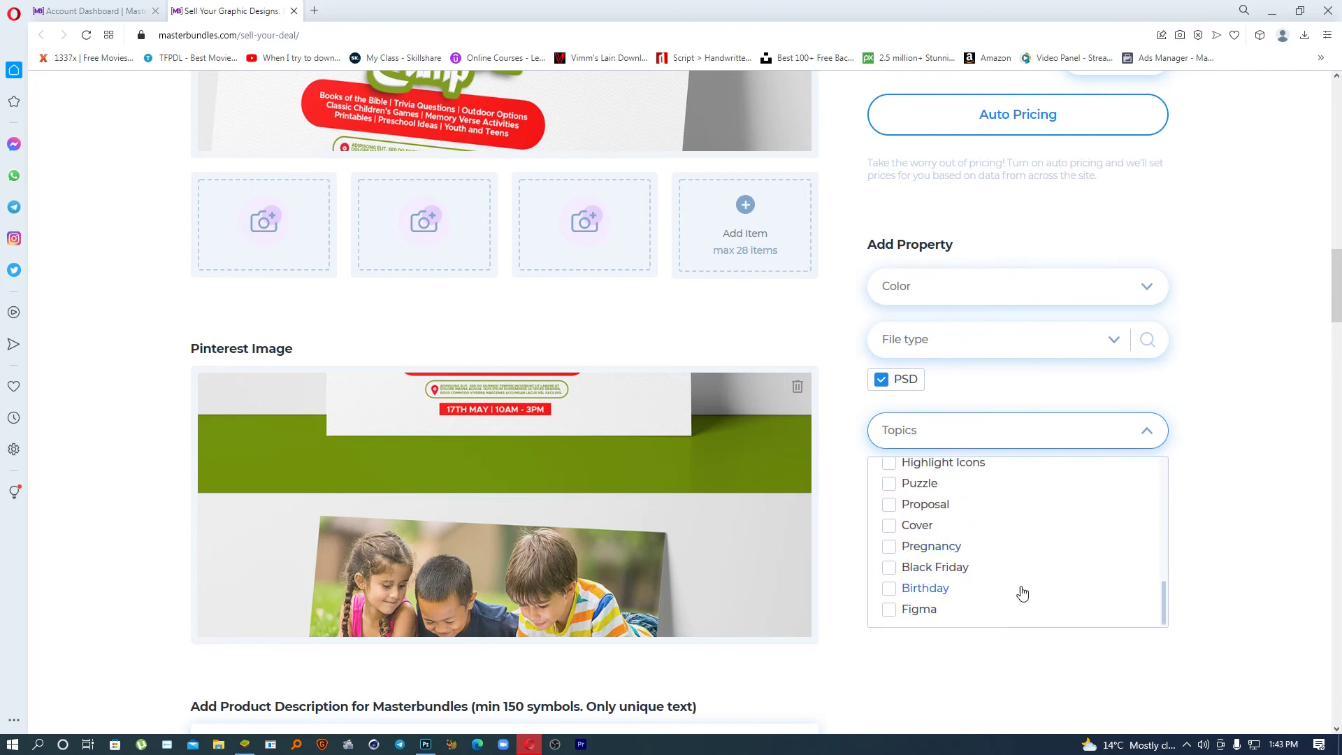
pyautogui.scroll(8, 937, 543)
pyautogui.scroll(1, 941, 547)
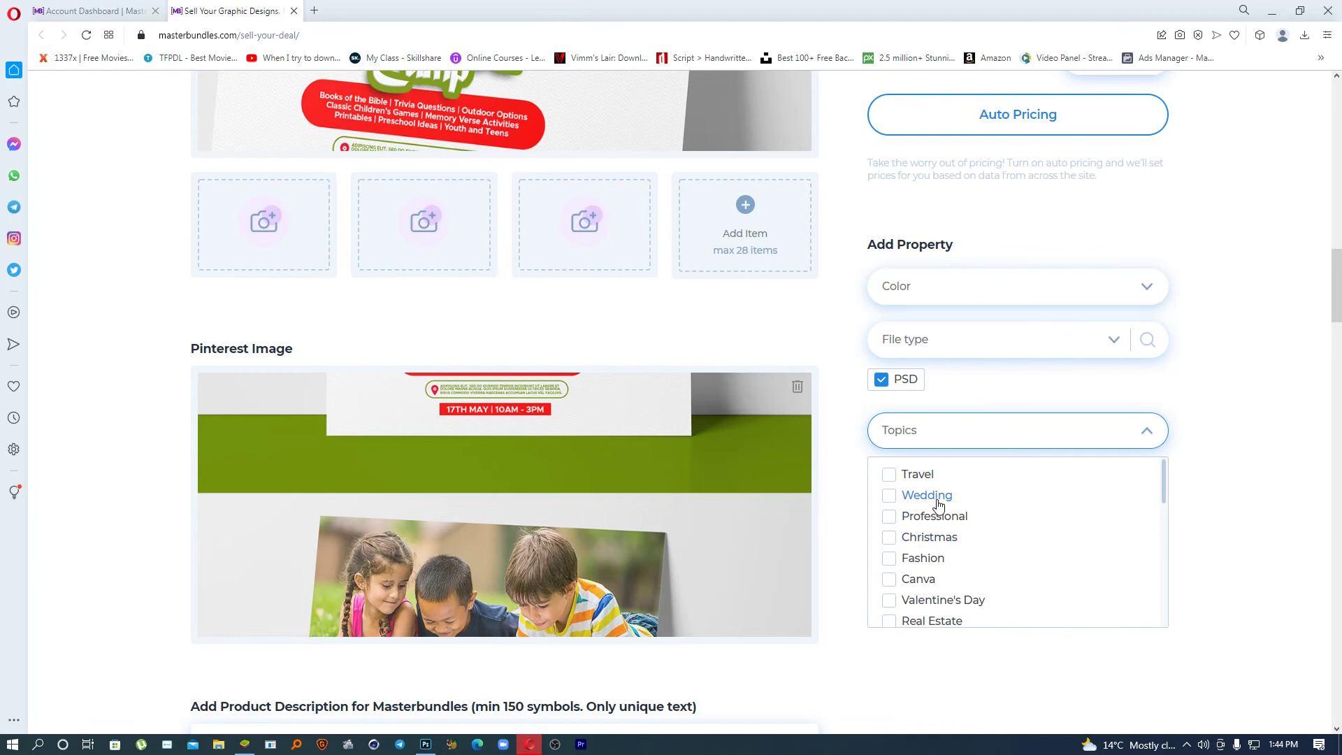
pyautogui.scroll(-1, 937, 534)
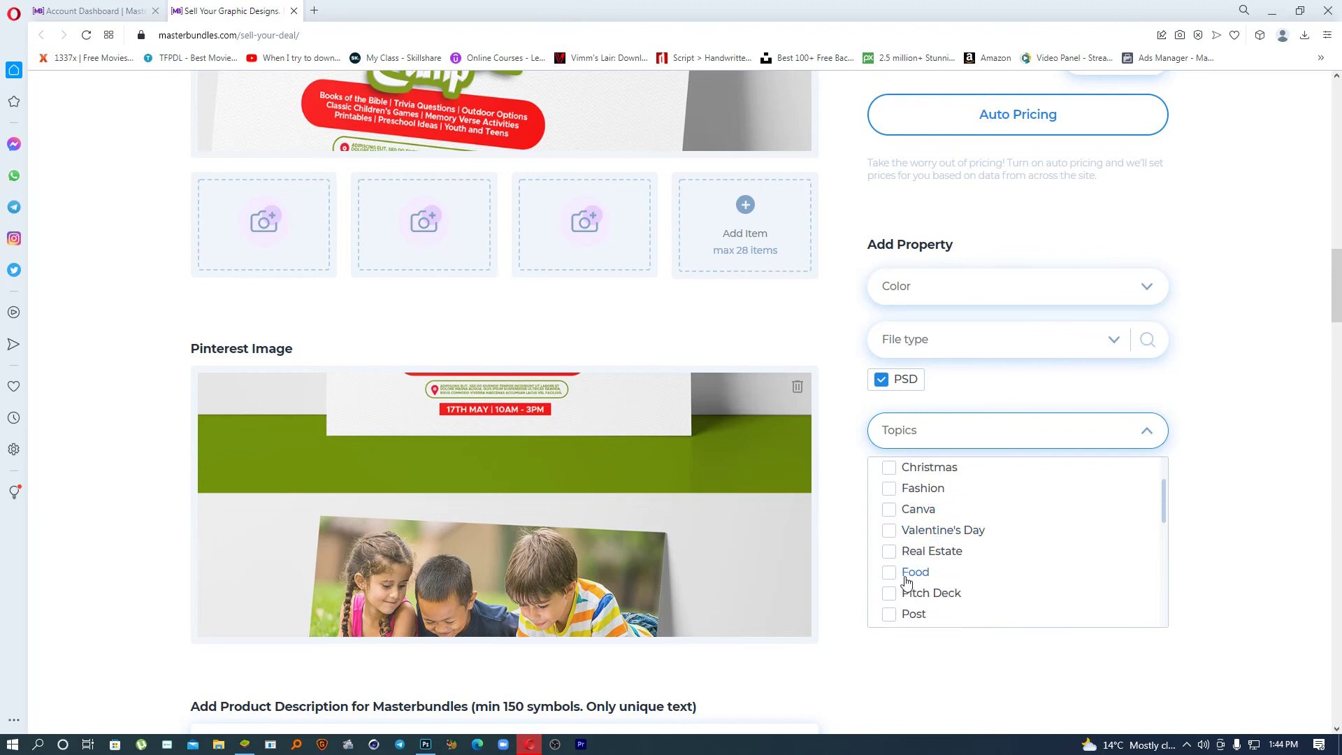
pyautogui.scroll(-2, 885, 612)
pyautogui.click(890, 477)
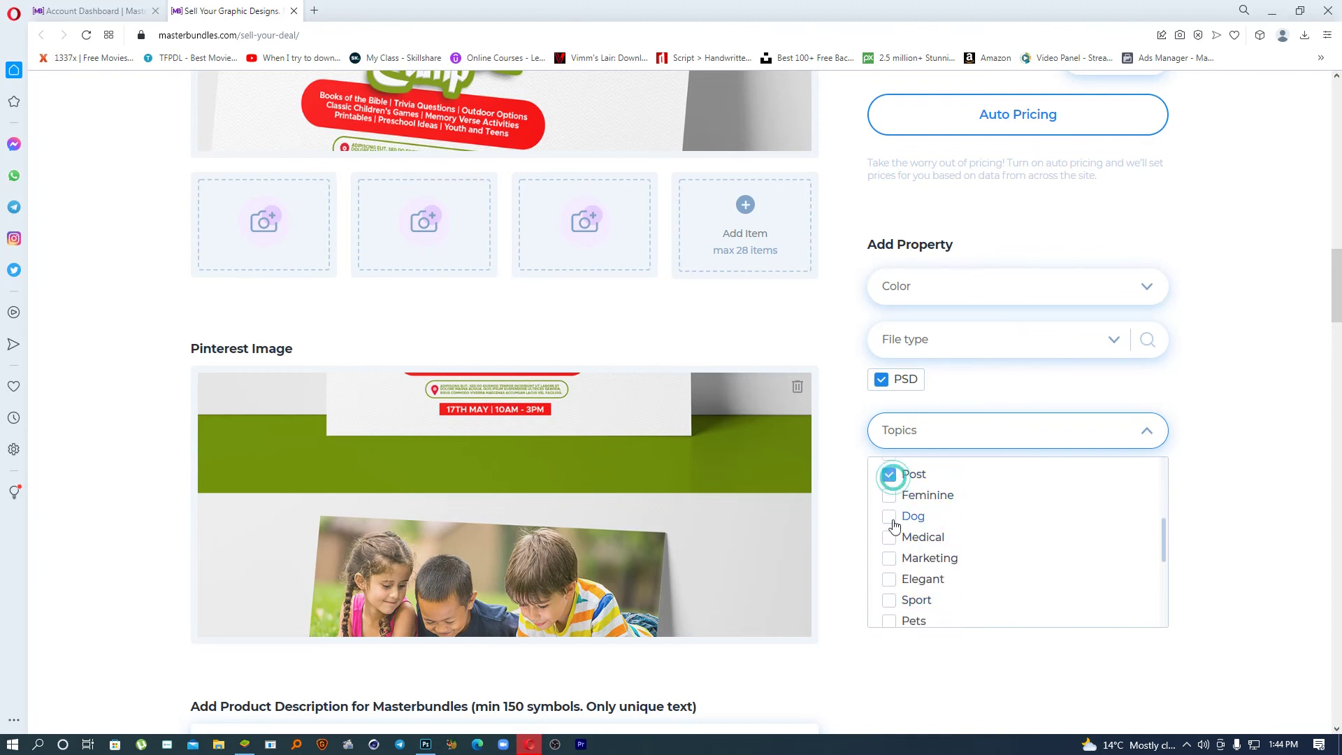
pyautogui.click(889, 558)
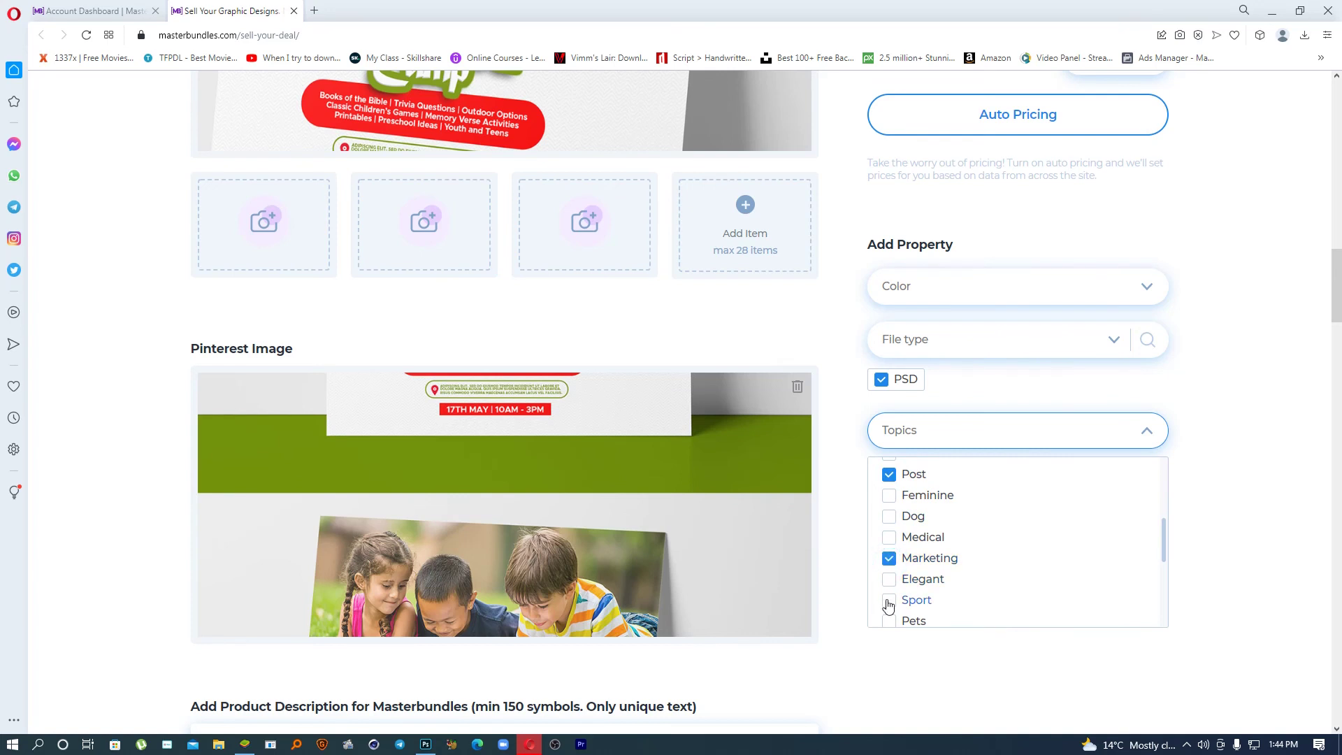
pyautogui.scroll(-2, 890, 603)
pyautogui.scroll(-1, 899, 585)
pyautogui.click(889, 524)
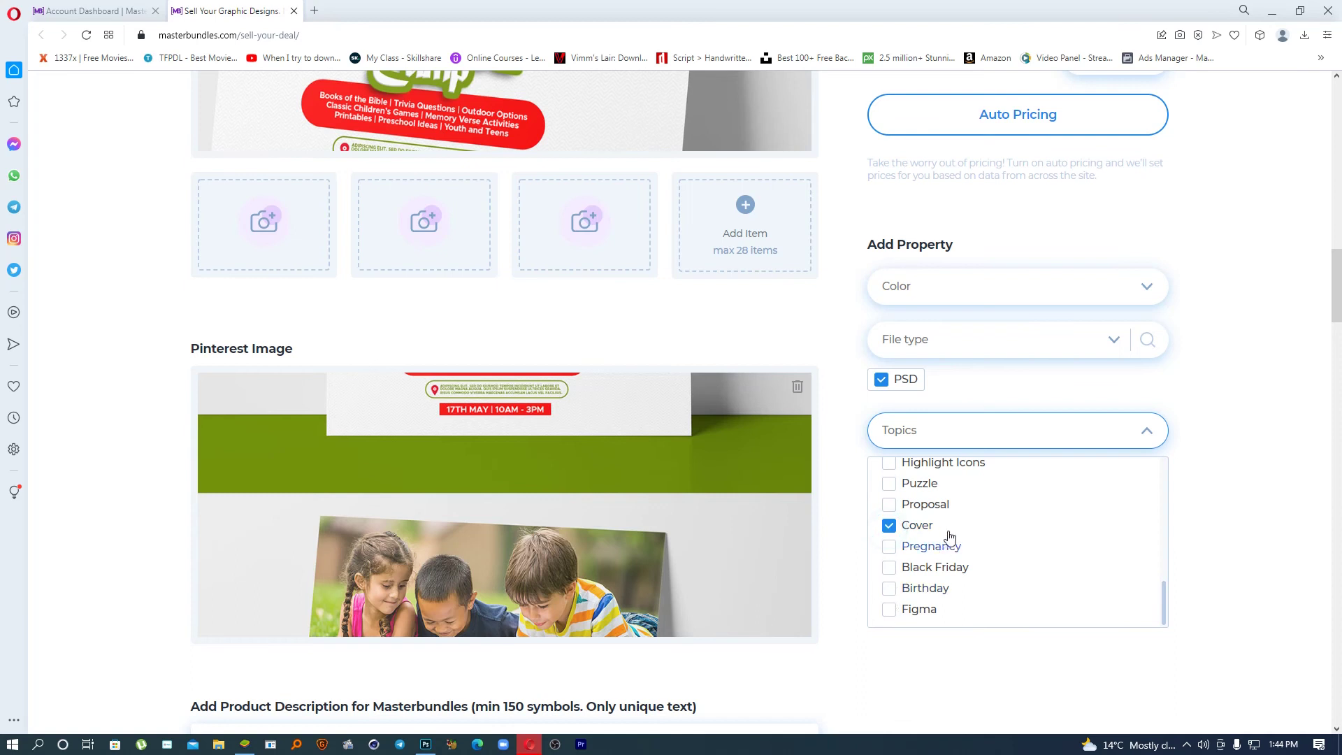
pyautogui.click(1251, 542)
# Step: Accept the Privacy Policy and the Terms and Conditions
pyautogui.scroll(-2, 978, 489)
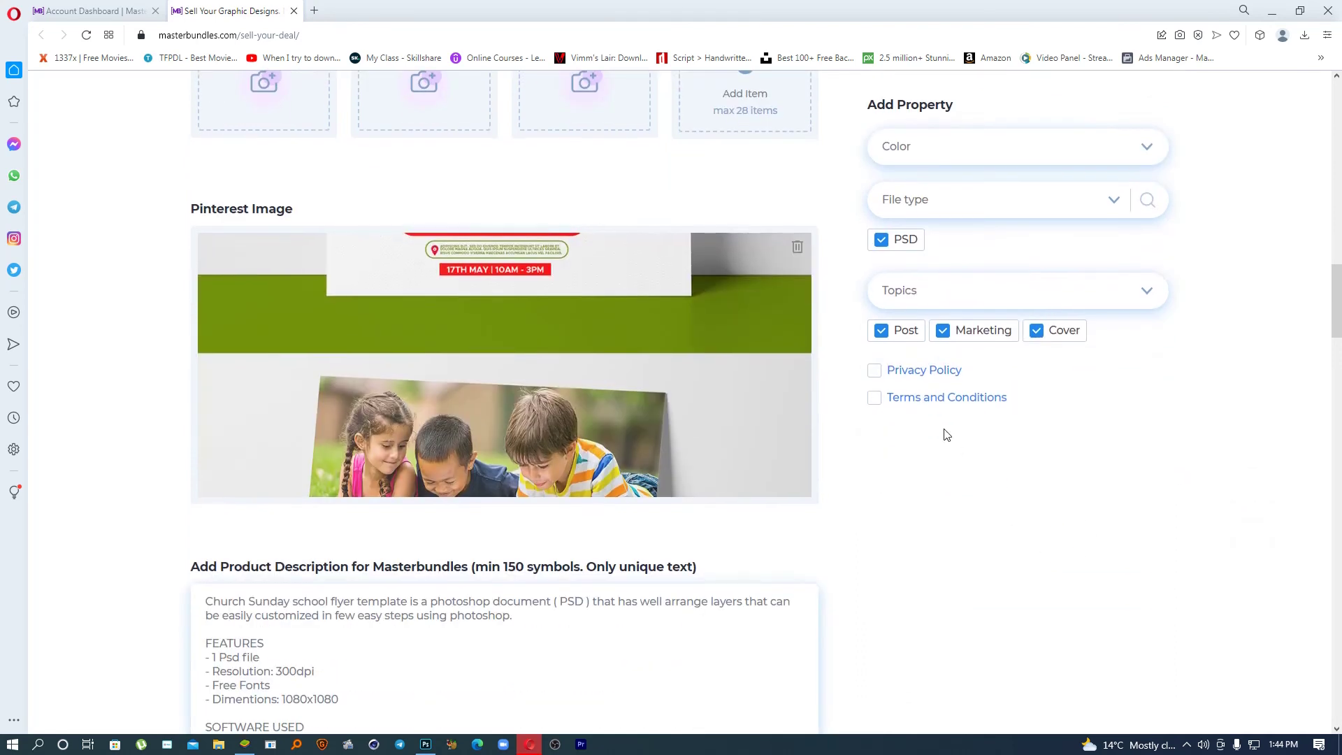
pyautogui.click(874, 370)
pyautogui.click(874, 397)
# Step: Enter the product tags "Church, children, sunday, school,"
pyautogui.scroll(-10, 906, 479)
pyautogui.click(296, 242)
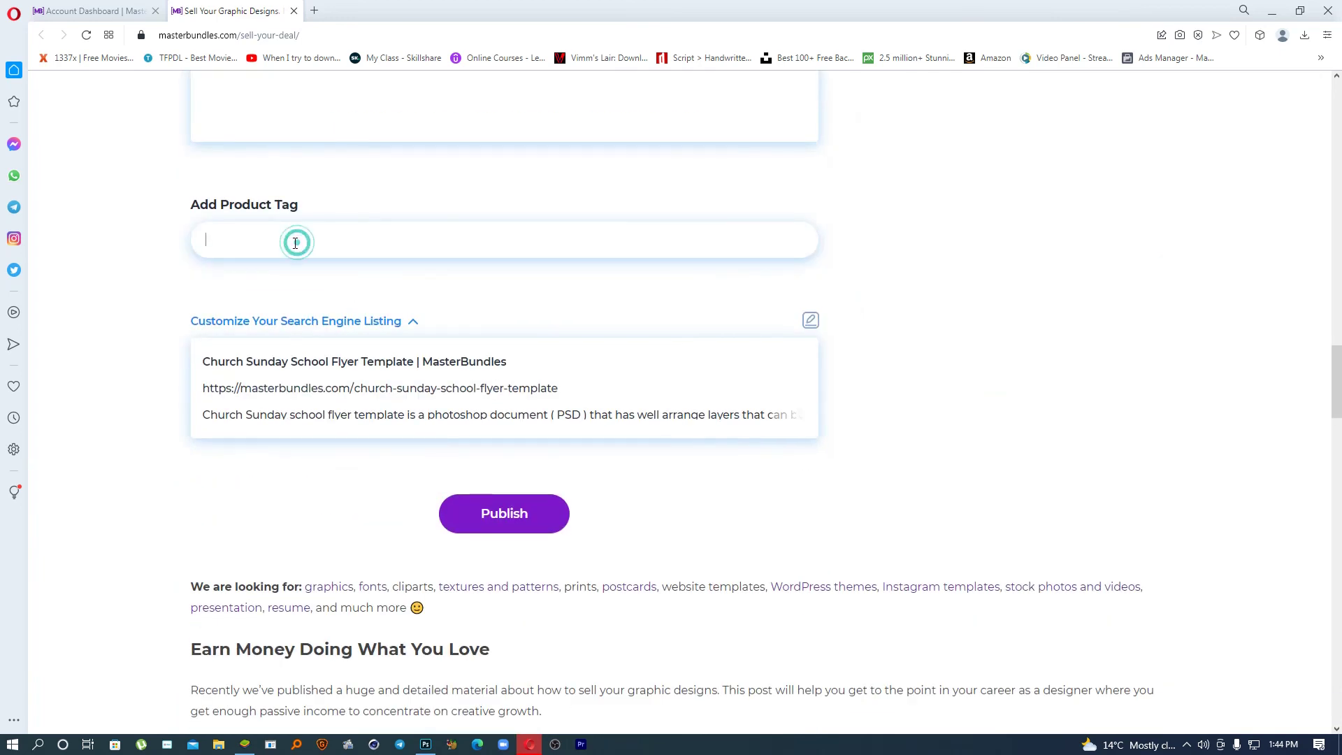
pyautogui.write('CHurh')
pyautogui.write('urch')
pyautogui.write(', cjild')
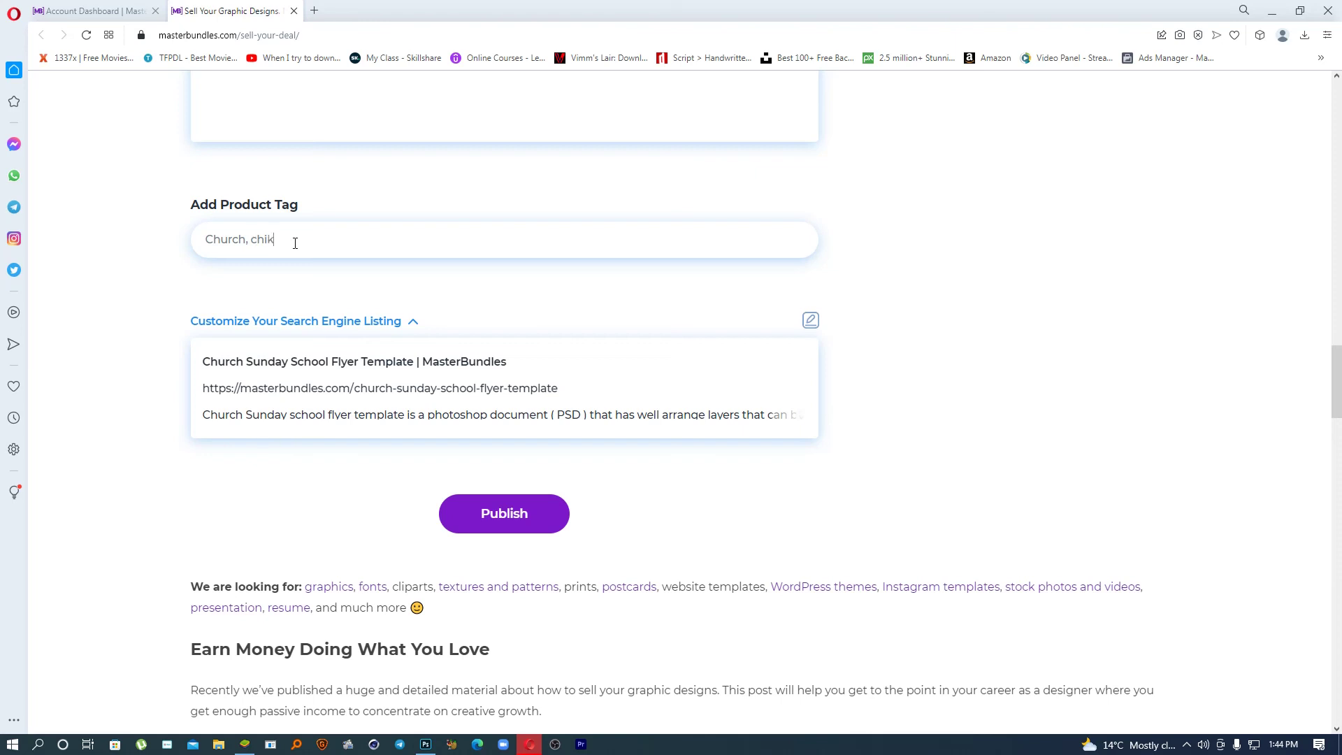
pyautogui.write('dren,')
pyautogui.write('sunday, school,')
# Step: Capitalize the "Sunday" tag and add the tags "child, poster, flyer, templates,"
pyautogui.rightClick(327, 252)
pyautogui.click(378, 263)
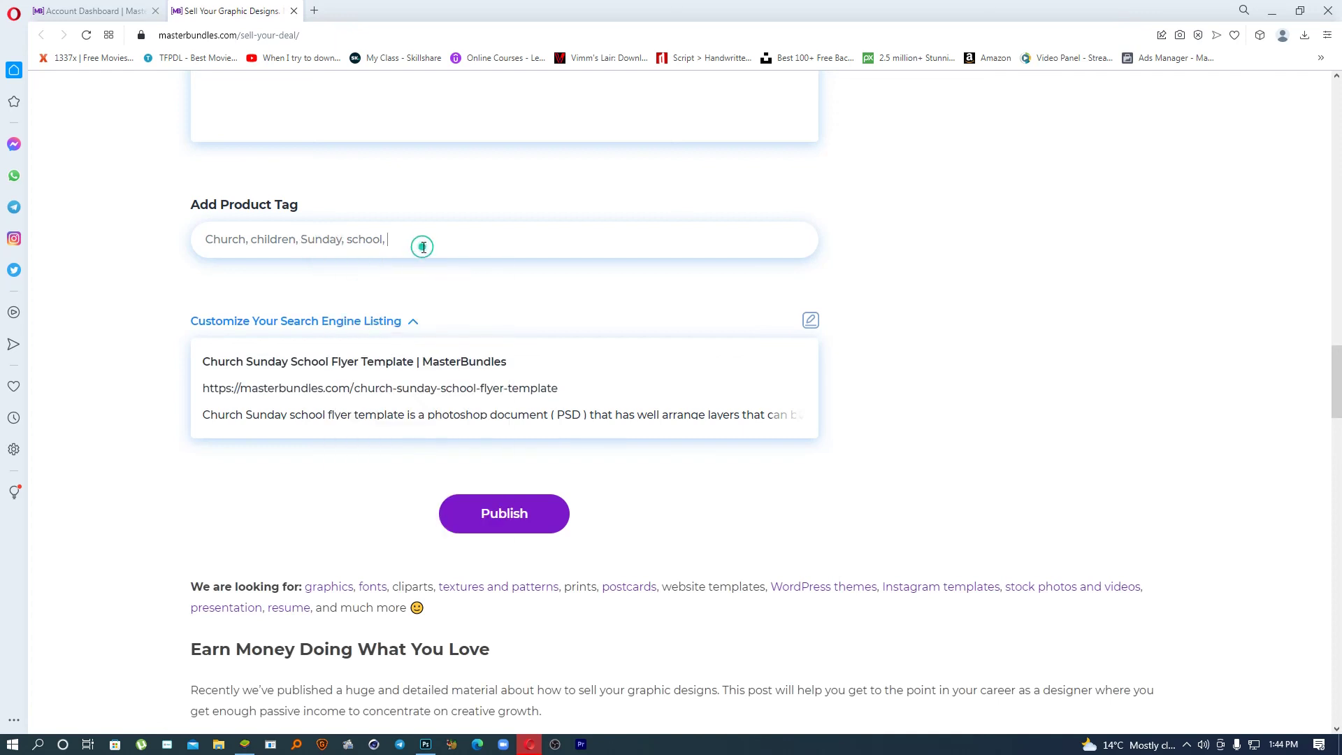
pyautogui.write('ld, poster, flyer, templates,')
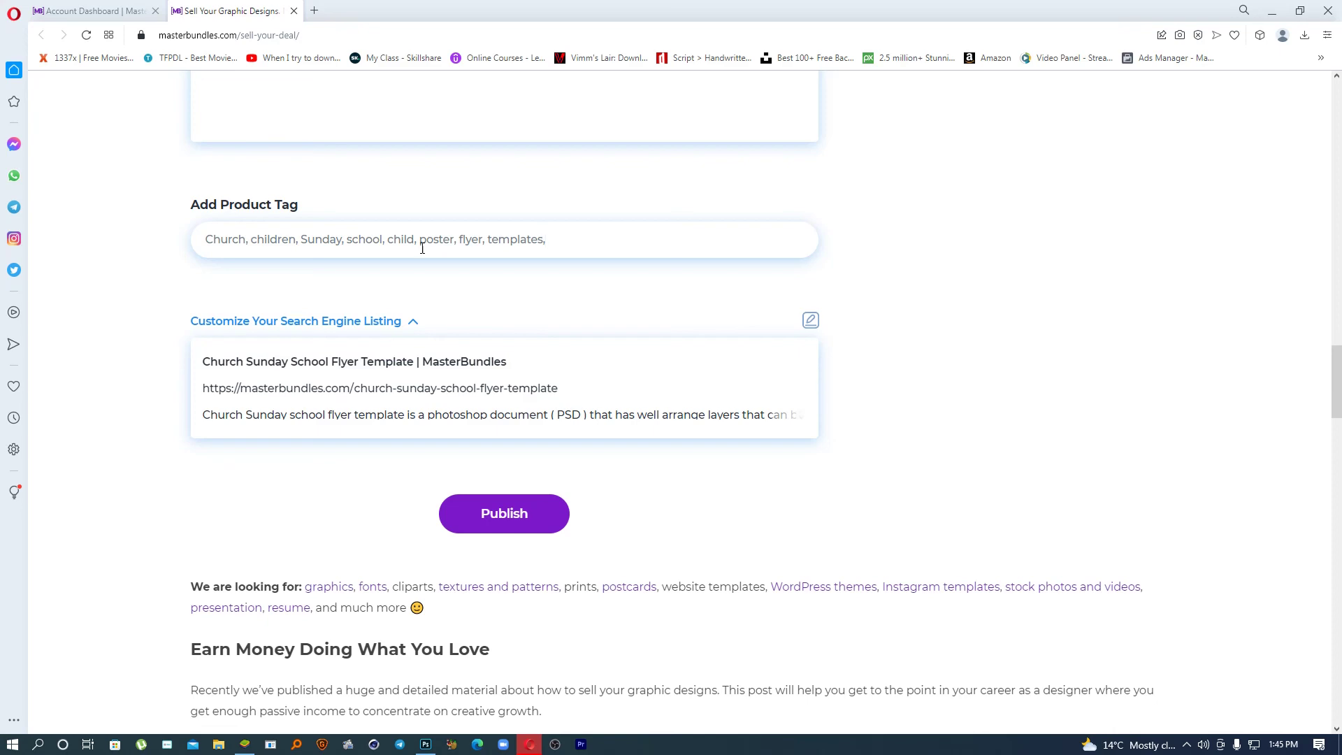
# Step: Review the completed submission form from top to bottom and publish the product
pyautogui.scroll(-10, 422, 248)
pyautogui.scroll(20, 731, 377)
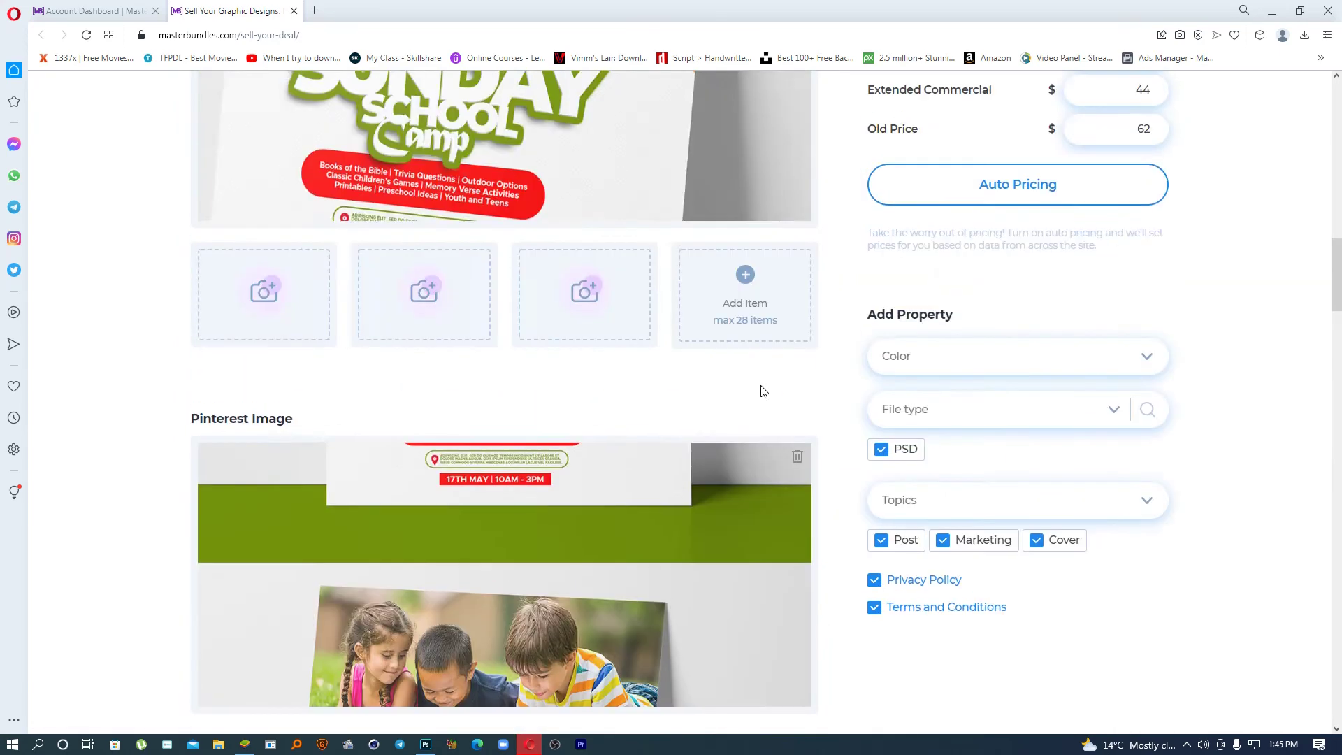
pyautogui.scroll(15, 761, 390)
pyautogui.scroll(-13, 760, 390)
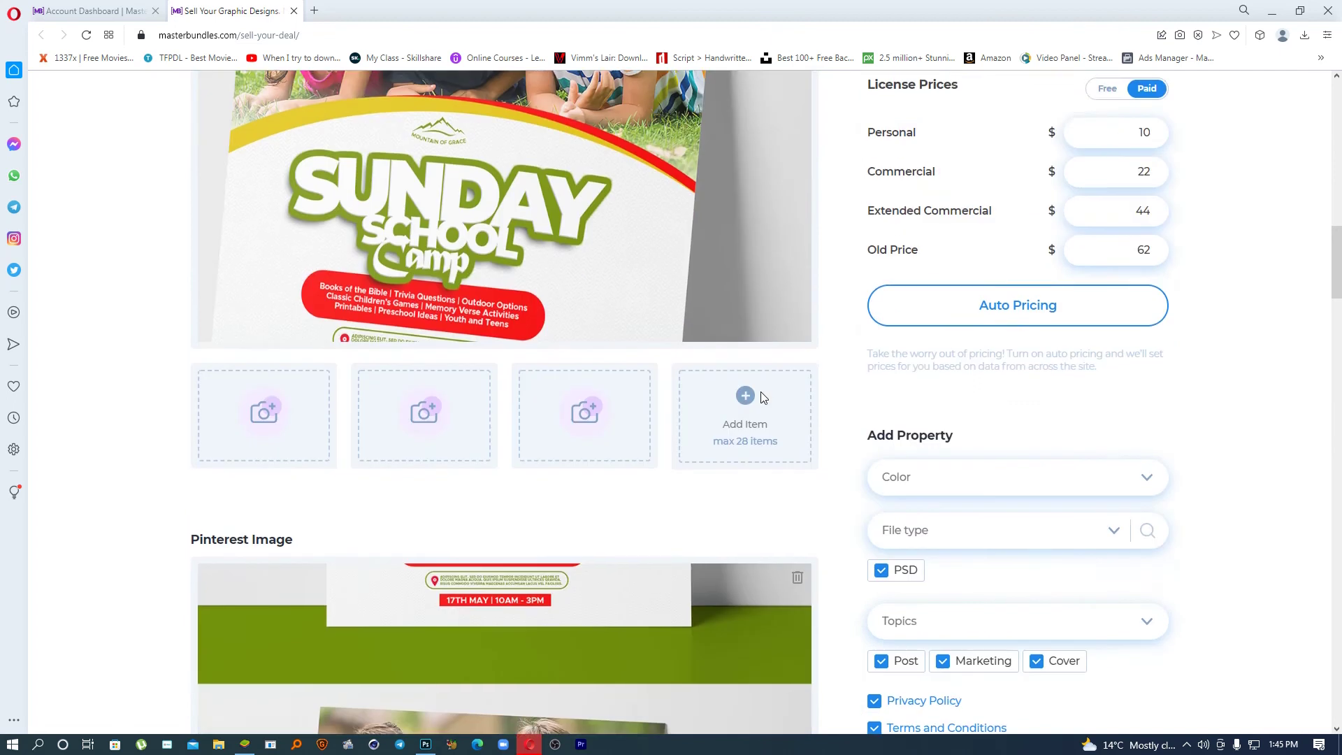
pyautogui.scroll(-15, 762, 397)
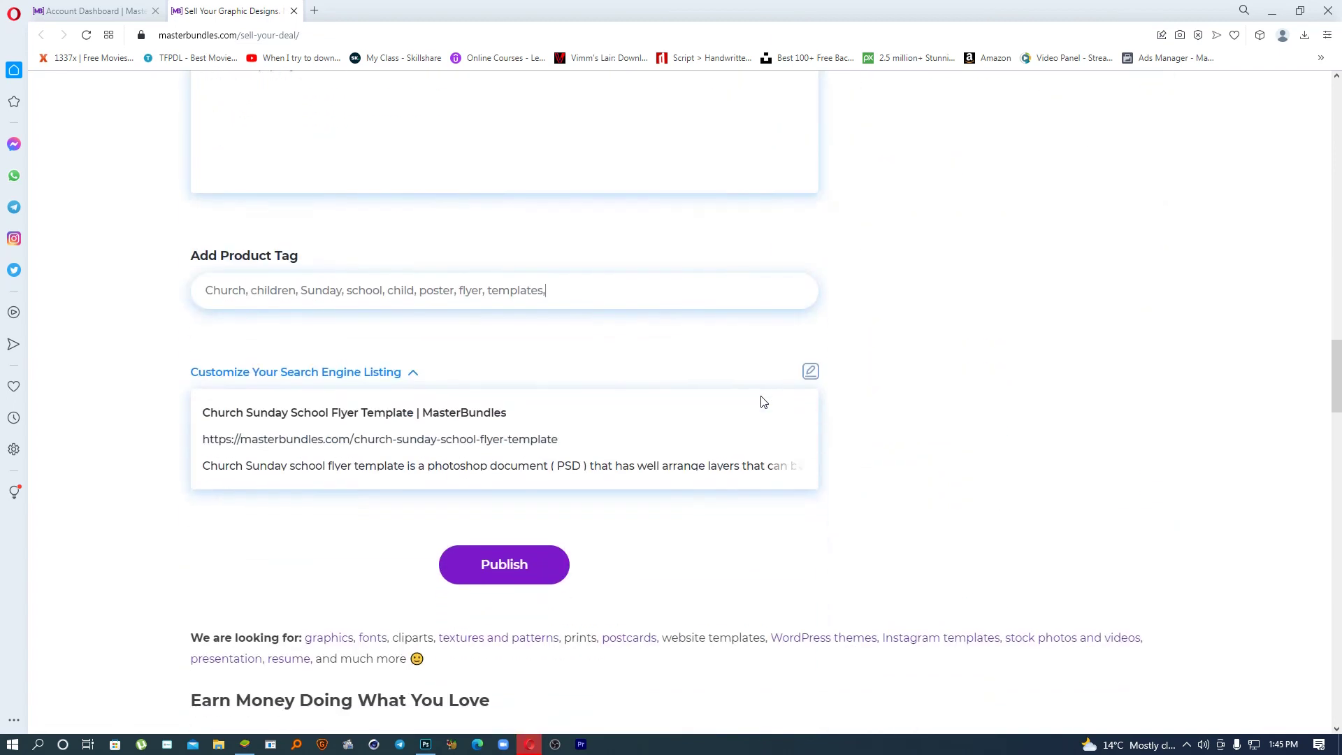
pyautogui.click(488, 563)
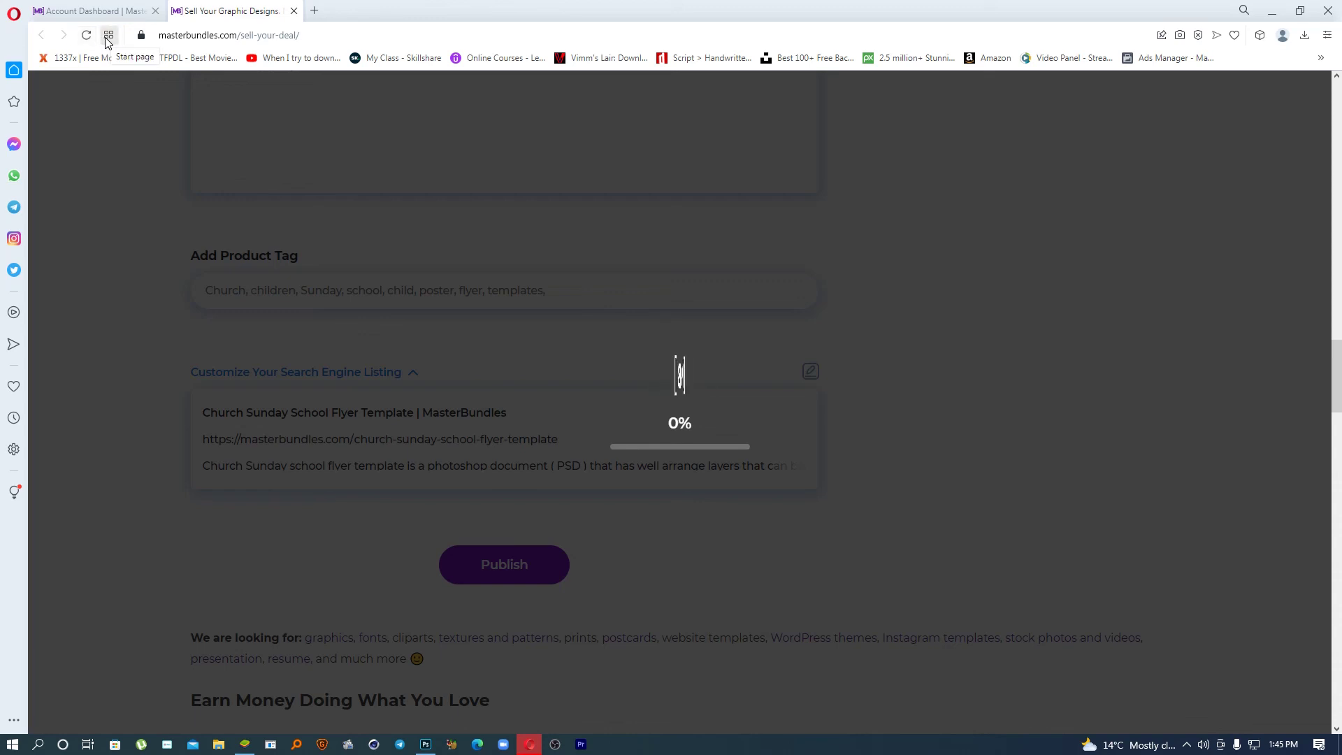
# Step: Reload the product submission page and look over its form fields
pyautogui.click(80, 41)
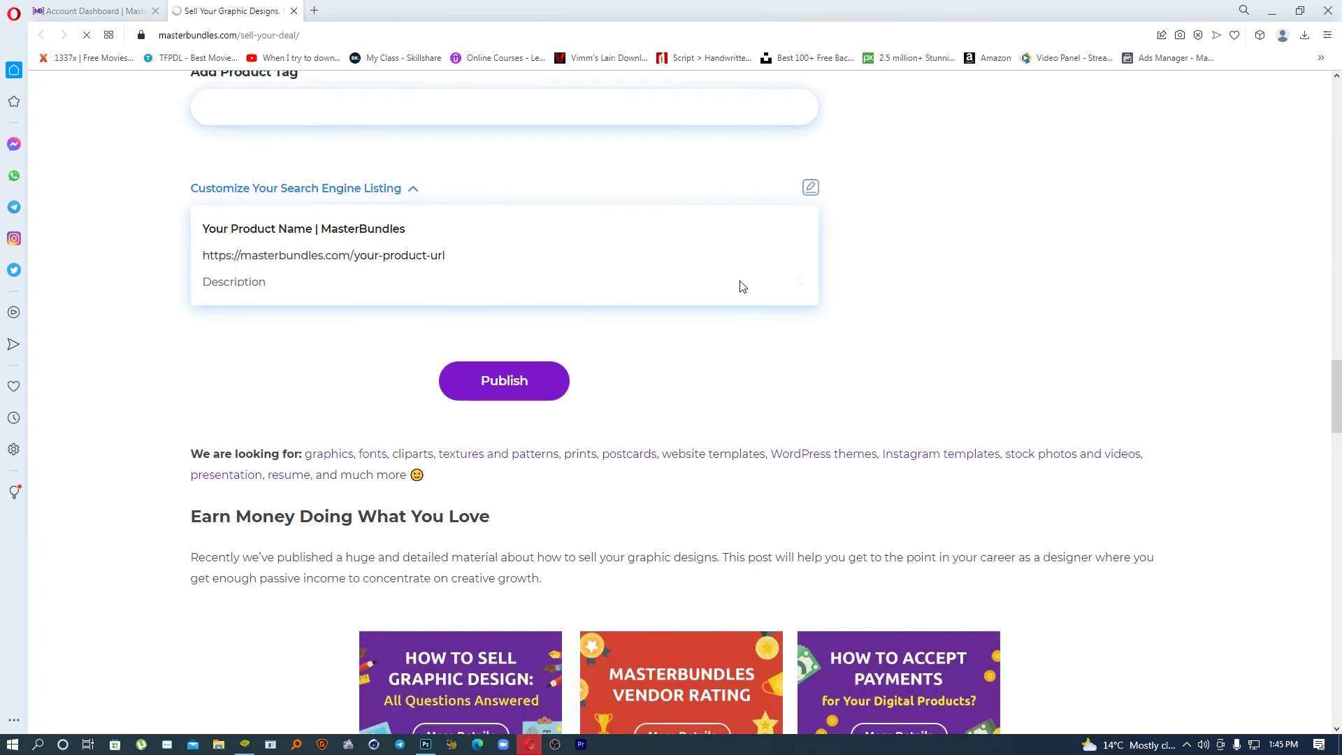
pyautogui.scroll(10, 731, 294)
pyautogui.scroll(-8, 728, 302)
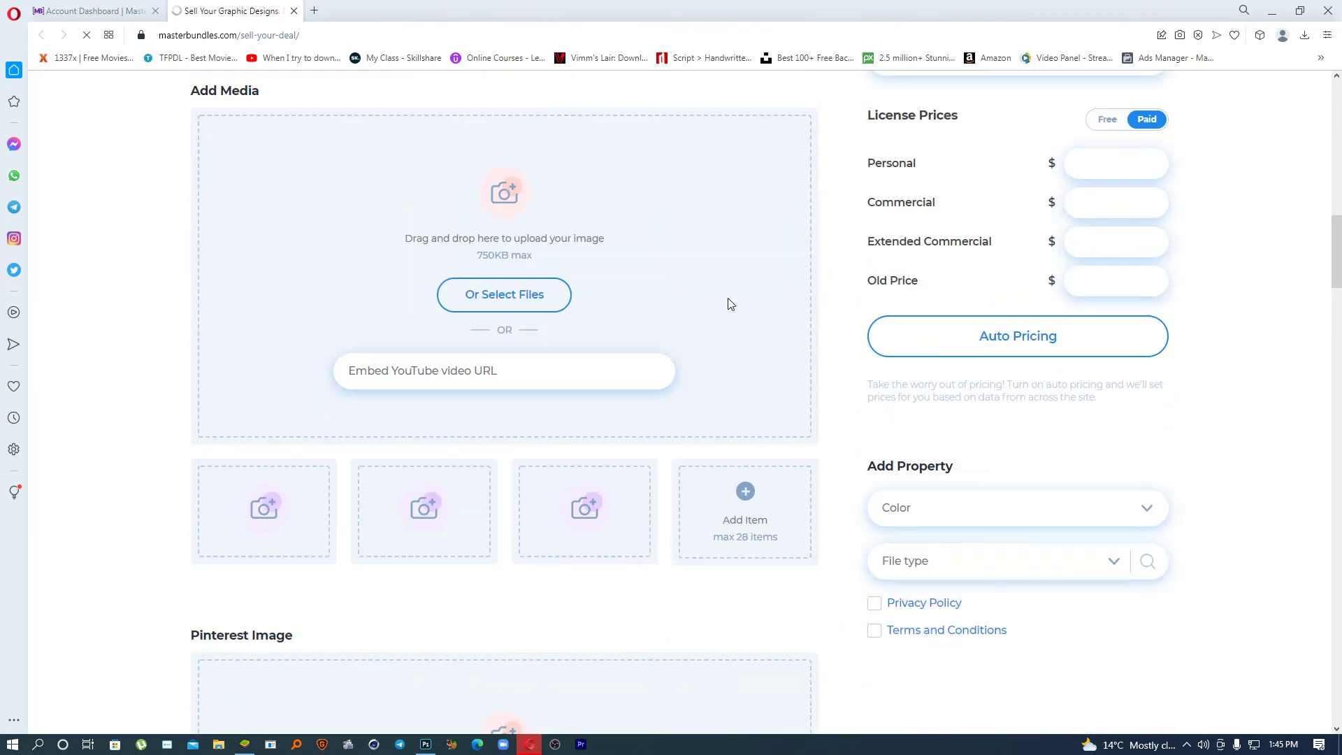
pyautogui.scroll(-20, 709, 334)
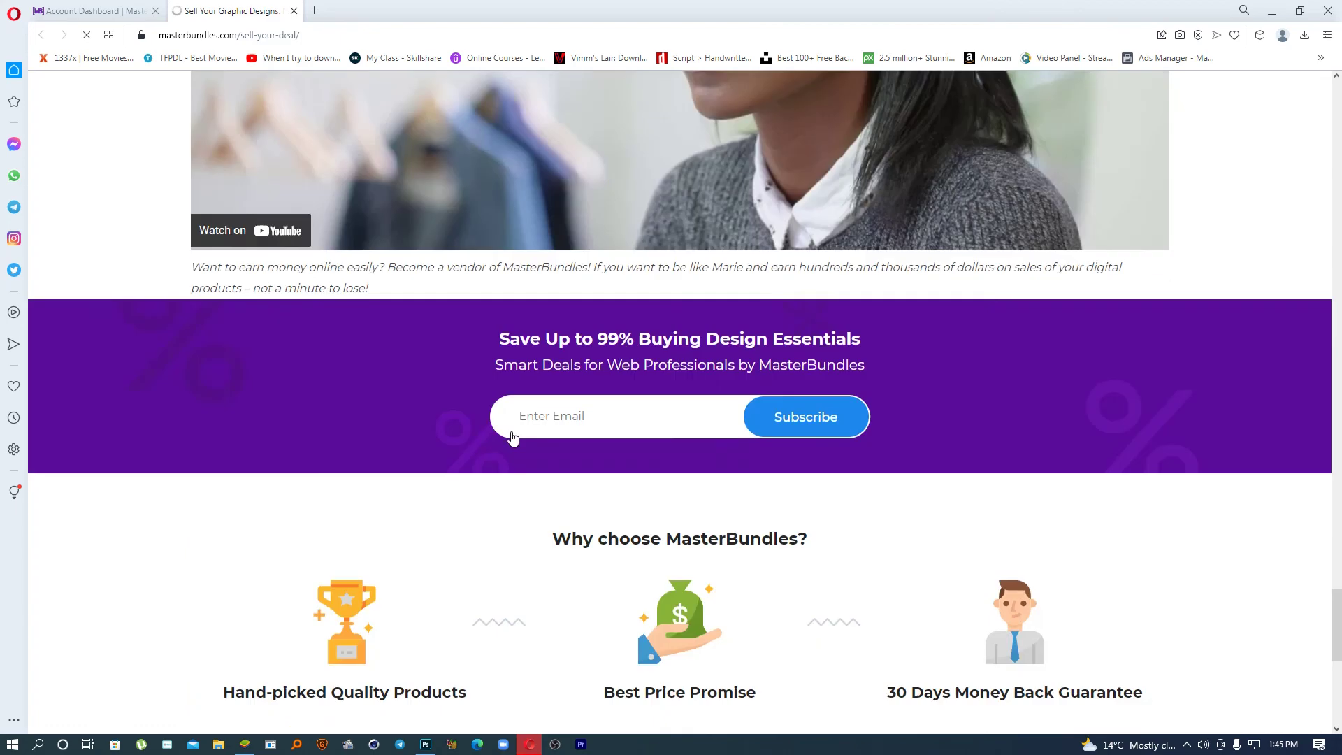
pyautogui.scroll(20, 518, 426)
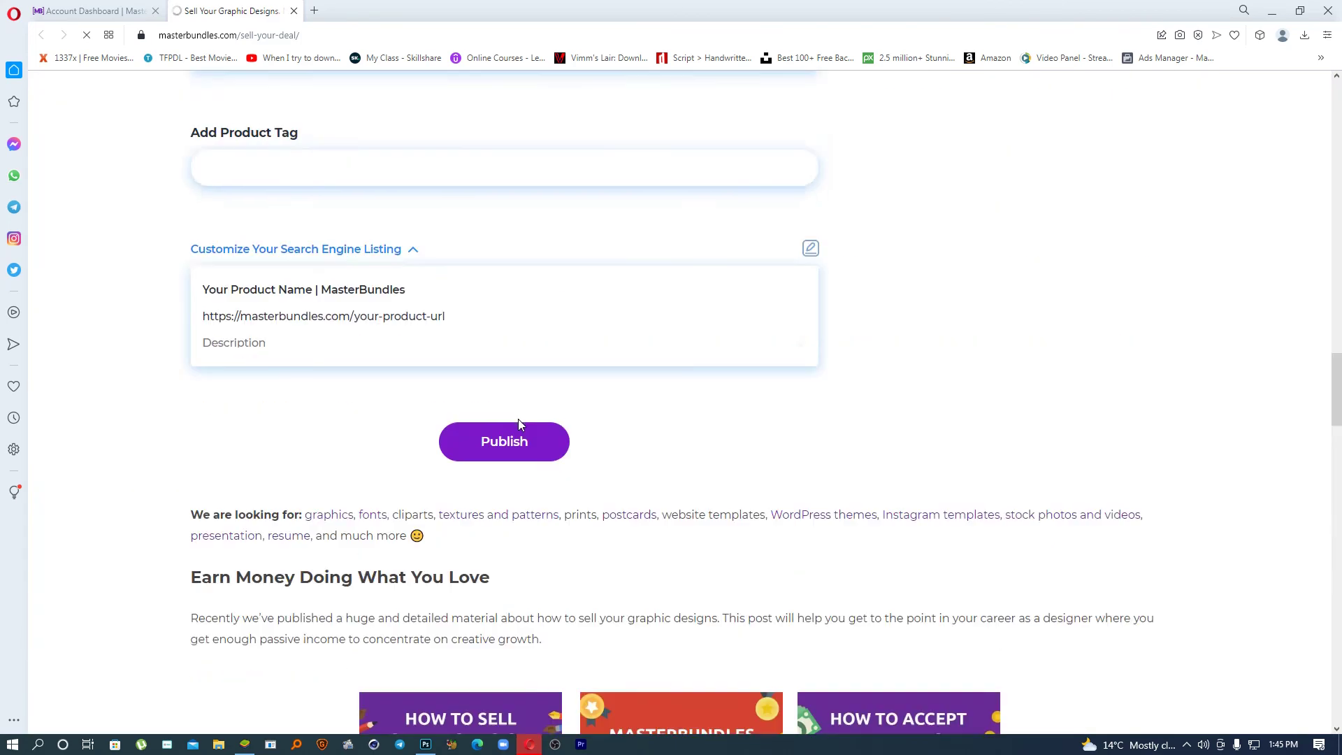
# Step: Close the product submission page, reload the vendor dashboard and check the submitted product's listing
pyautogui.scroll(15, 519, 425)
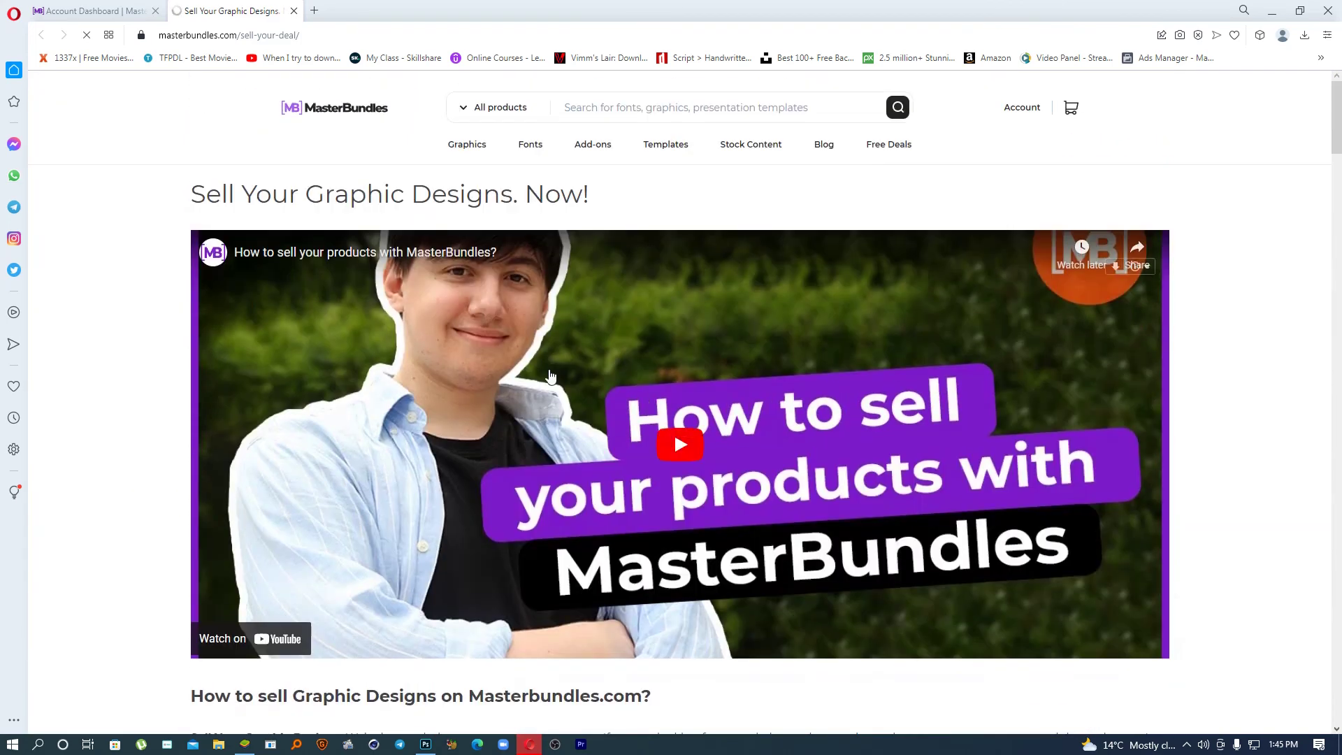
pyautogui.hotkey('ctrl', 'w')
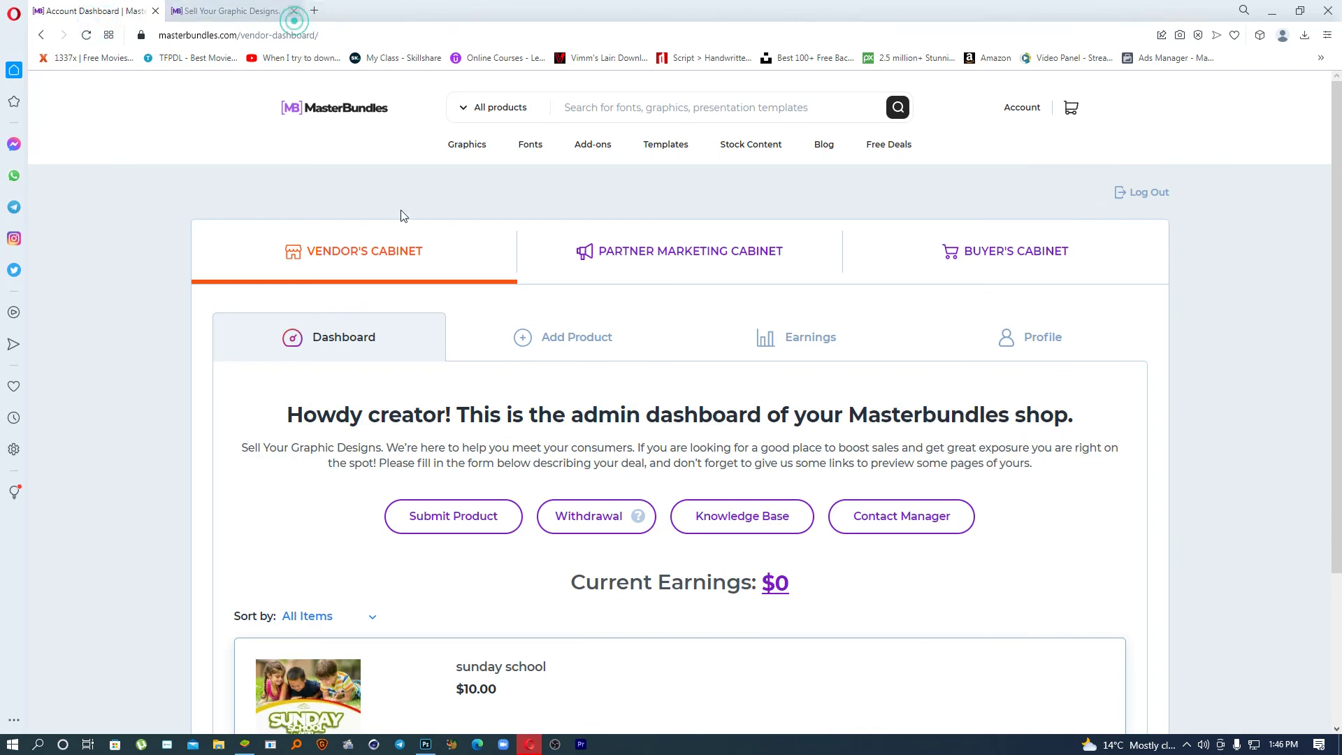
pyautogui.scroll(-3, 146, 91)
pyautogui.click(86, 35)
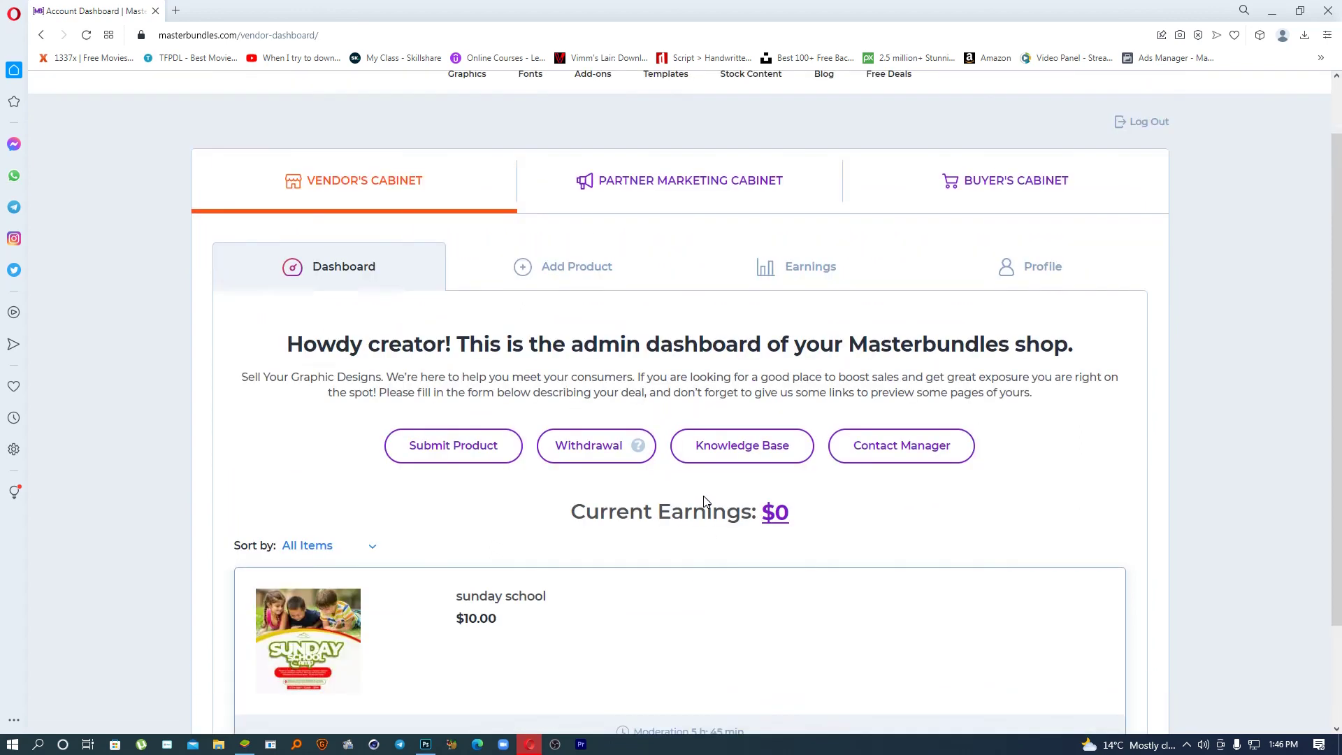
pyautogui.scroll(2, 704, 501)
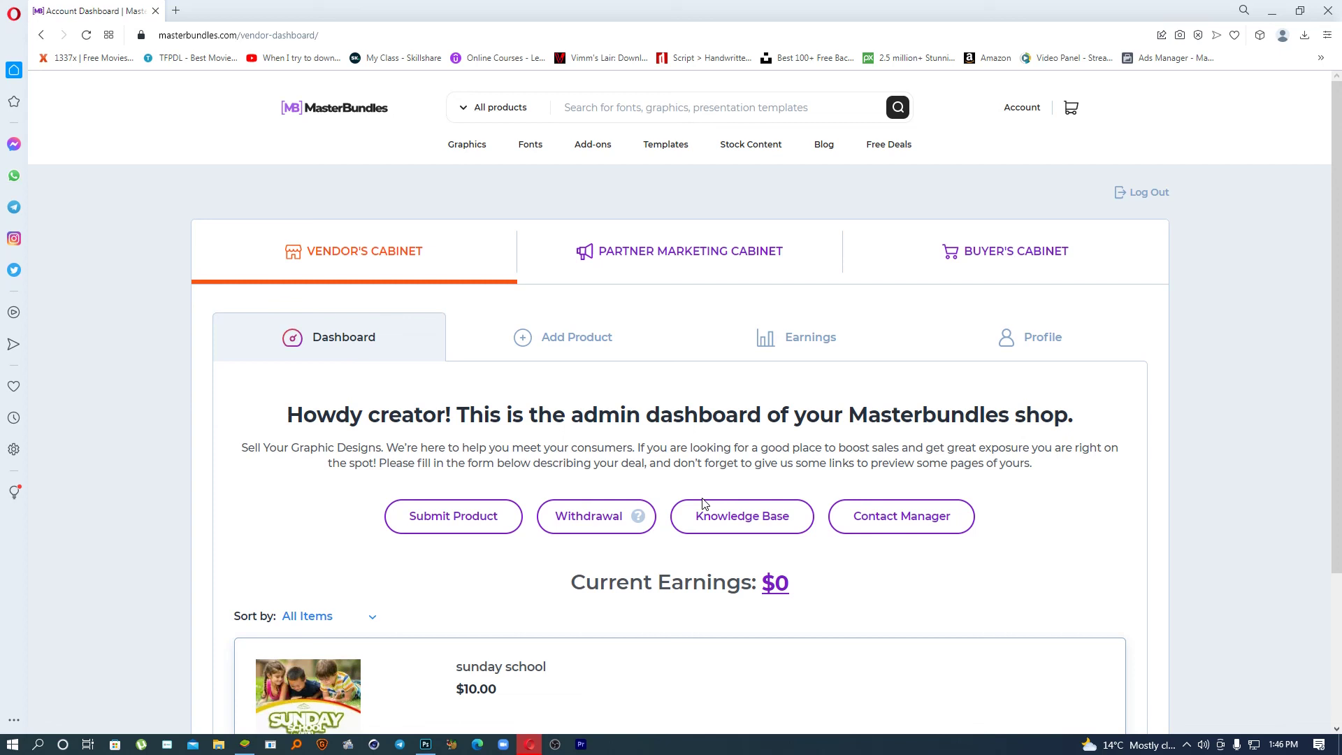
# Step: Open the vendor profile and examine the store name, contact form email and payment information fields
pyautogui.click(999, 323)
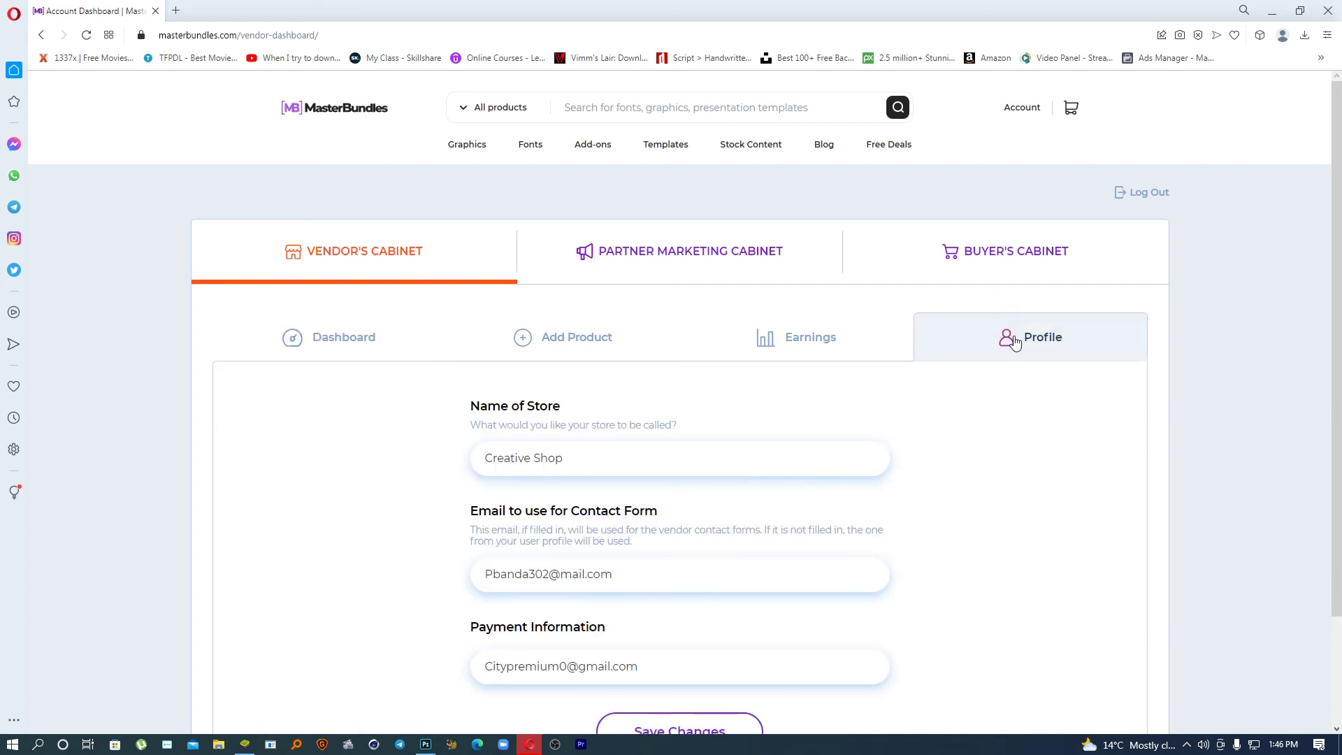
pyautogui.scroll(-2, 1015, 344)
pyautogui.scroll(2, 539, 444)
pyautogui.scroll(-2, 473, 379)
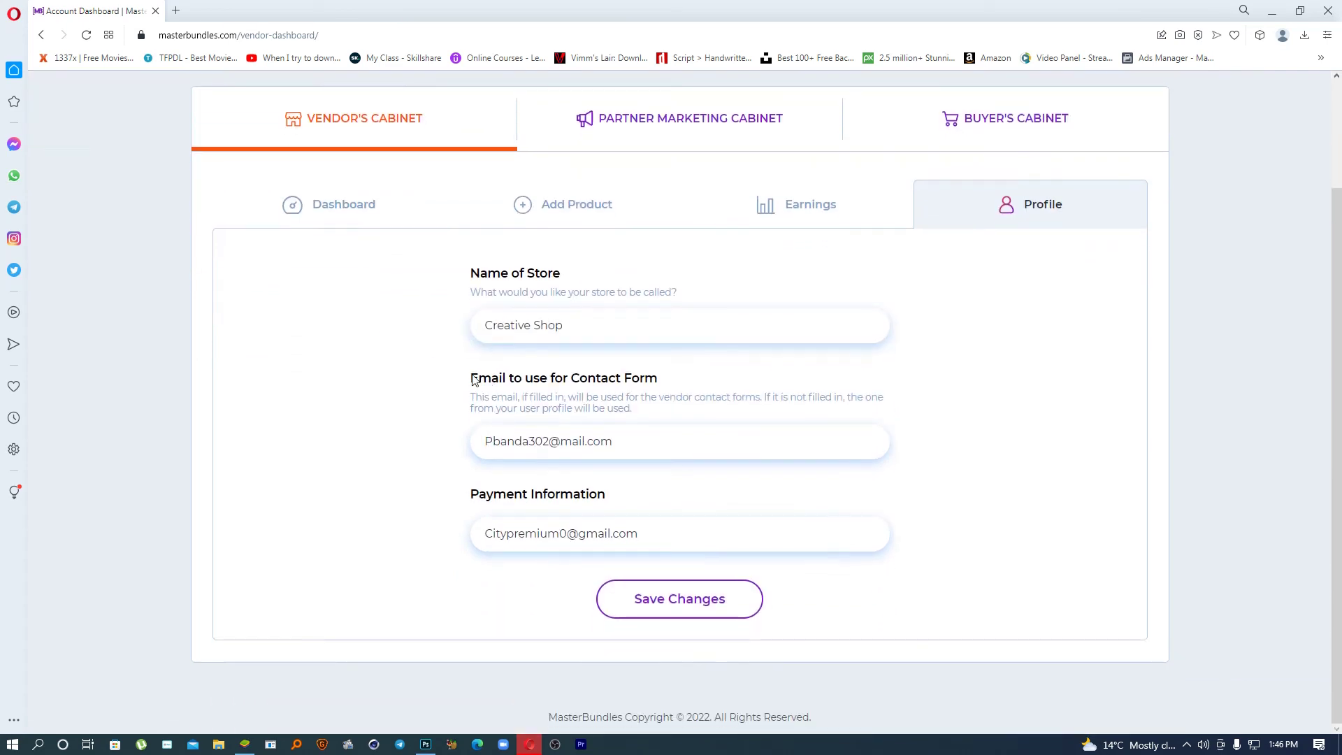
pyautogui.click(546, 330)
pyautogui.click(493, 325)
pyautogui.click(493, 439)
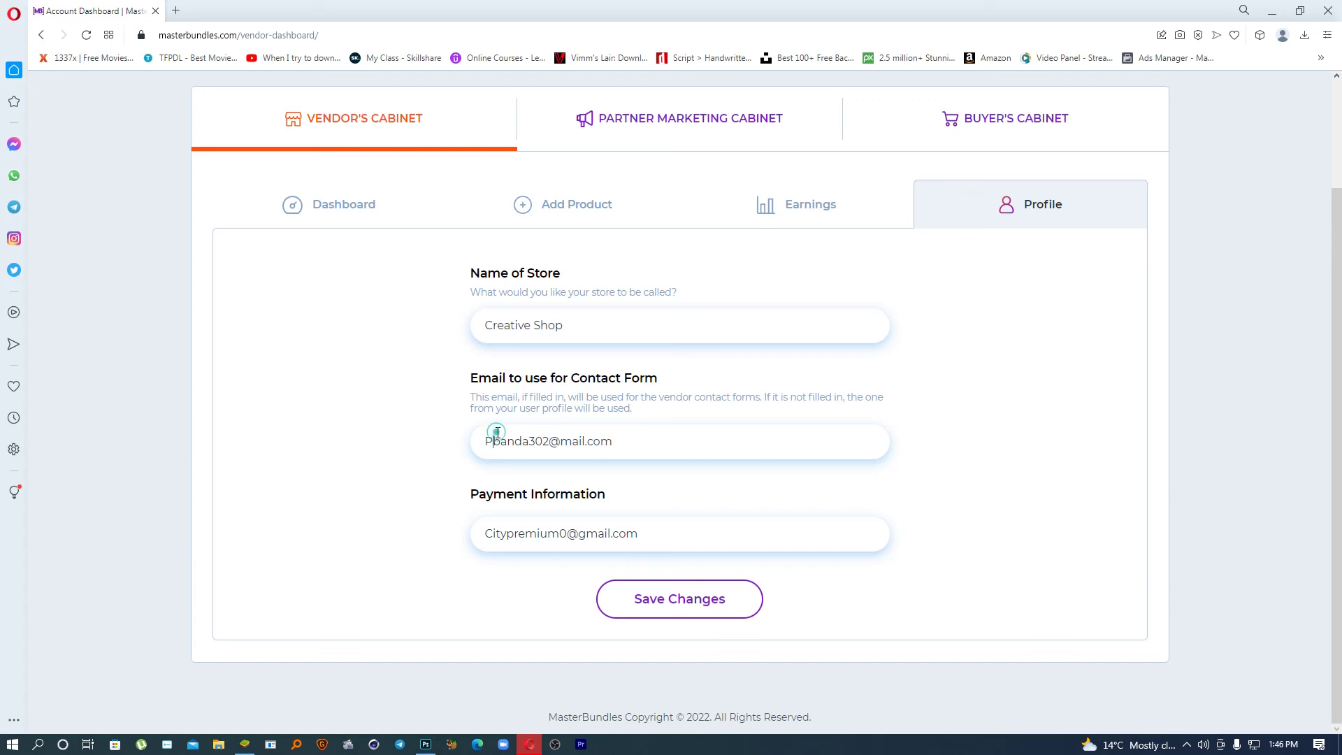
pyautogui.doubleClick(546, 533)
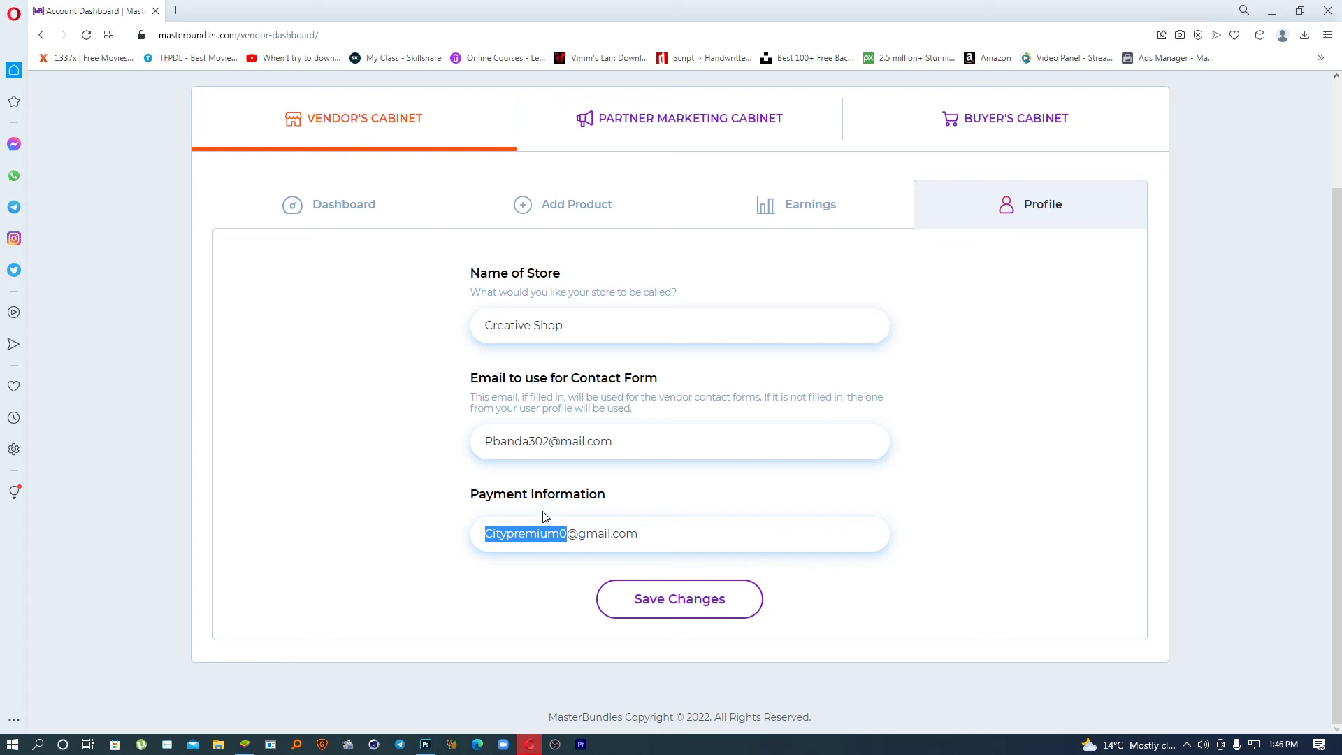
pyautogui.click(559, 533)
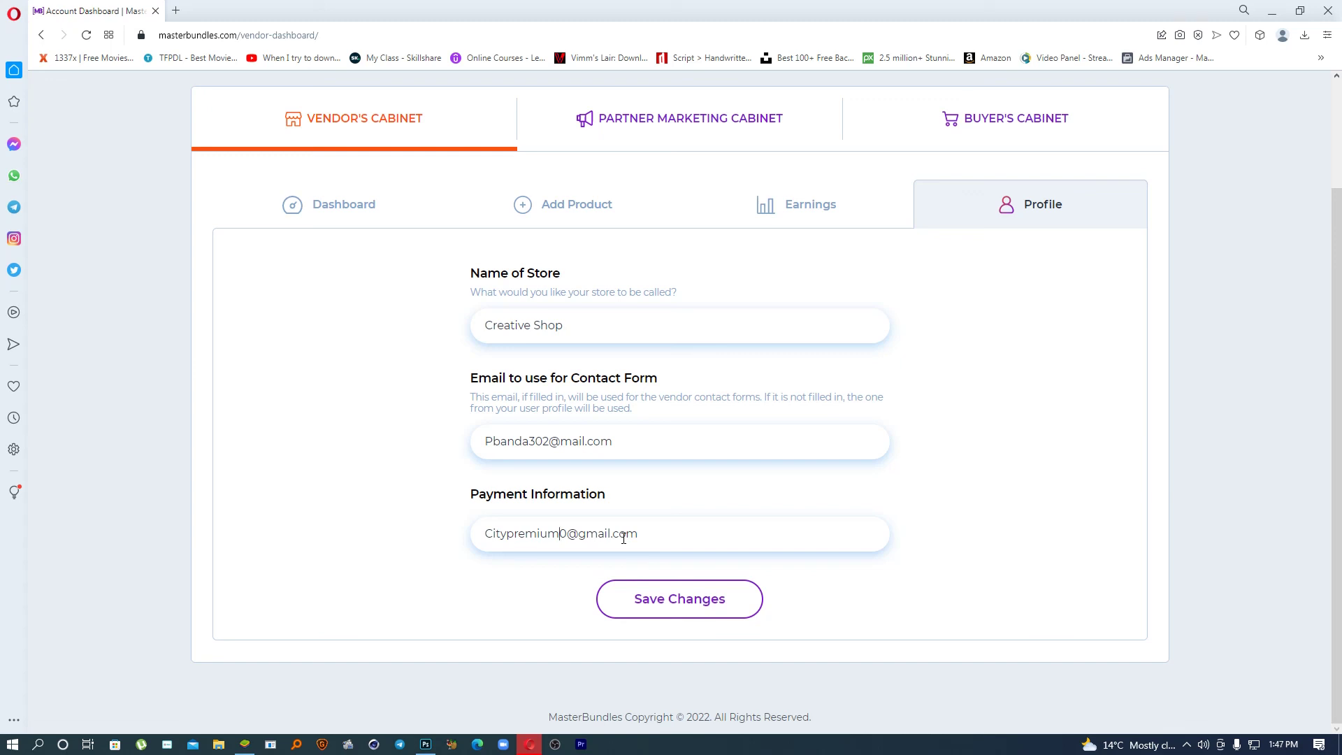
pyautogui.scroll(3, 650, 349)
pyautogui.moveTo(668, 142)
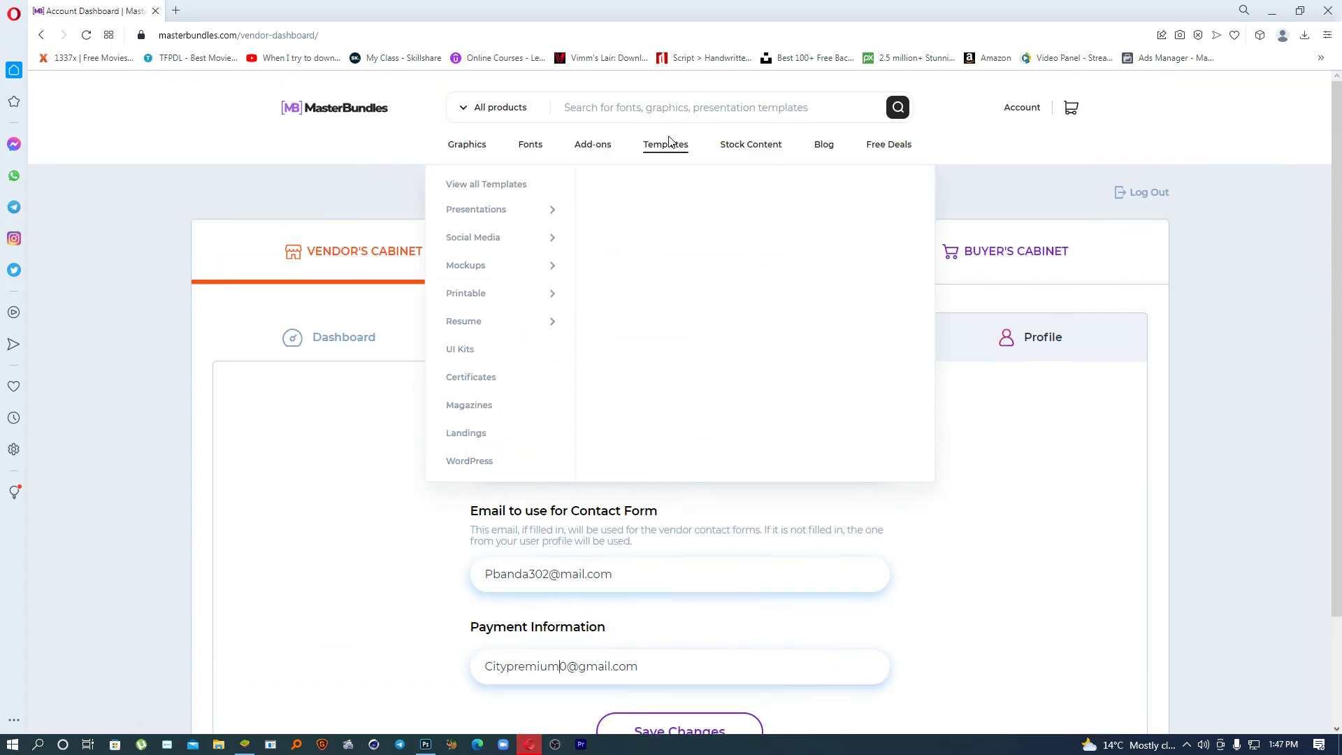